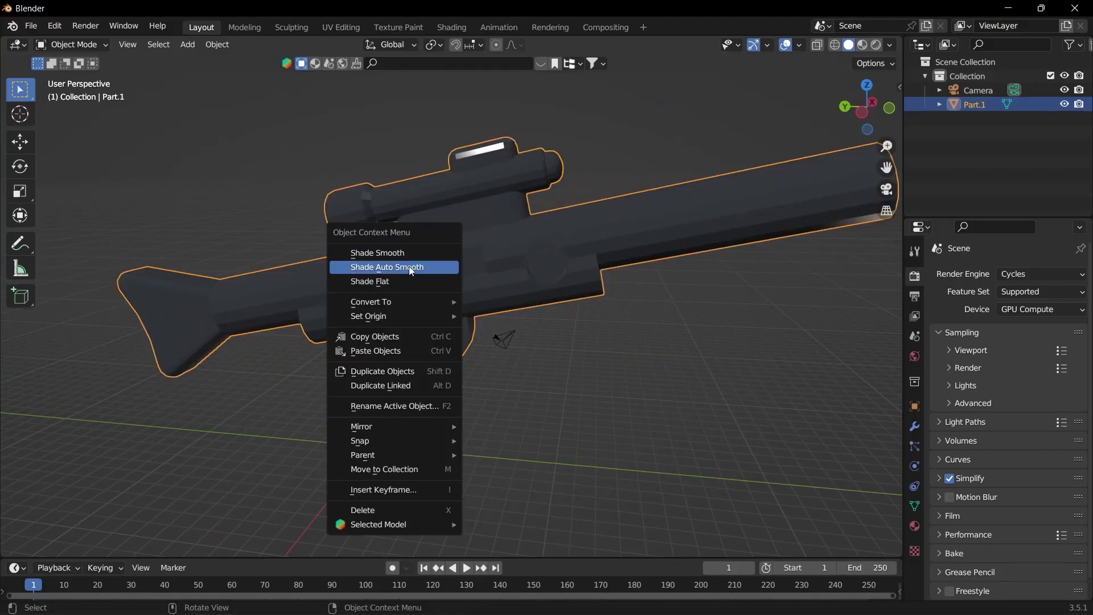
- Shade the gun auto smooth and convert all of its mesh triangles to quads
left_click(410, 266)
middle_click_drag(365, 263, 371, 251)
key("Tab")
key("a")
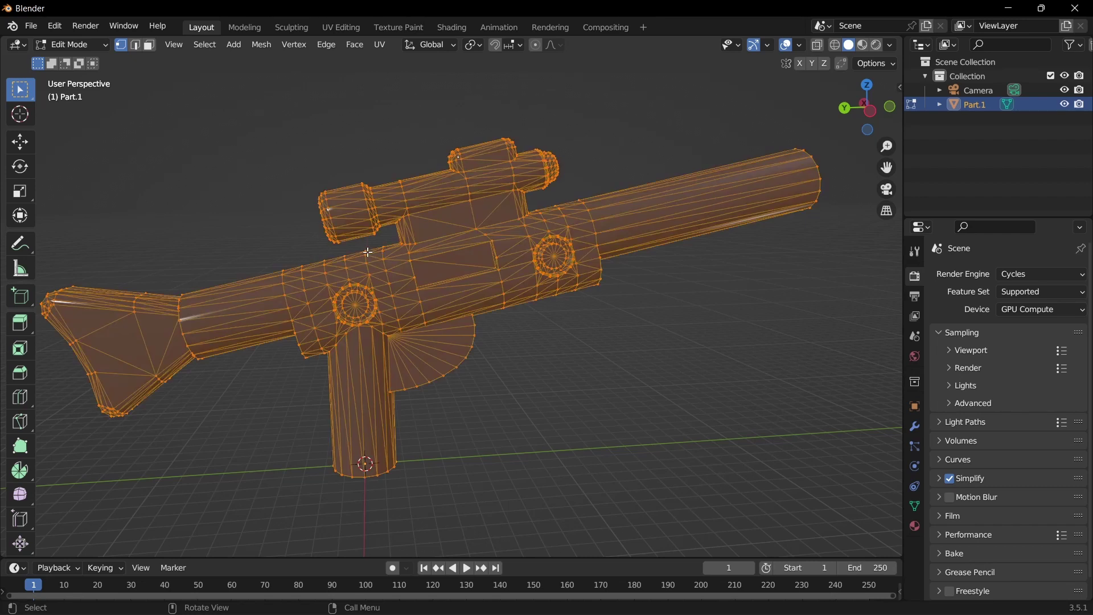
key("q")
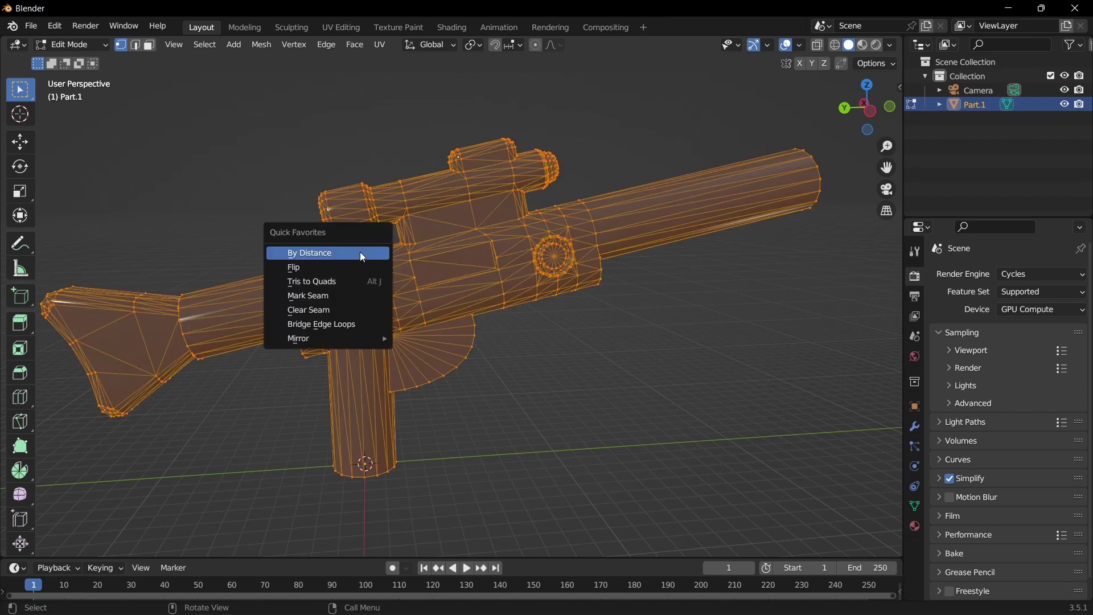
left_click(323, 281)
- Merge all of the gun's vertices by distance with a 0.0001 m threshold, and return to Object Mode
key("q")
middle_click_drag(325, 283, 370, 310)
key("q")
left_click(373, 315)
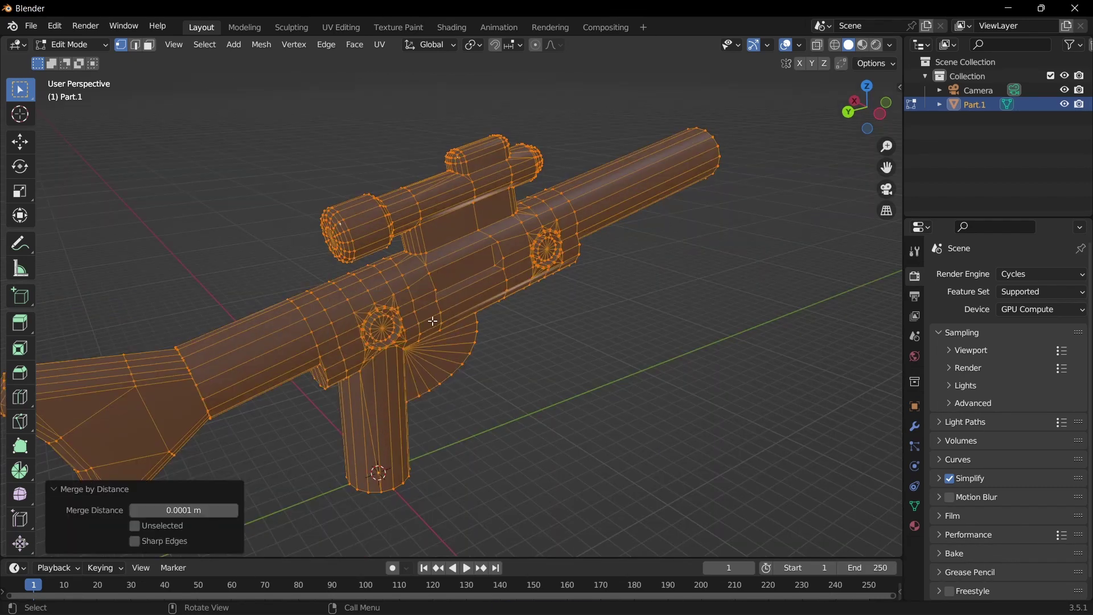
key("Tab")
middle_click_drag(466, 368, 384, 364)
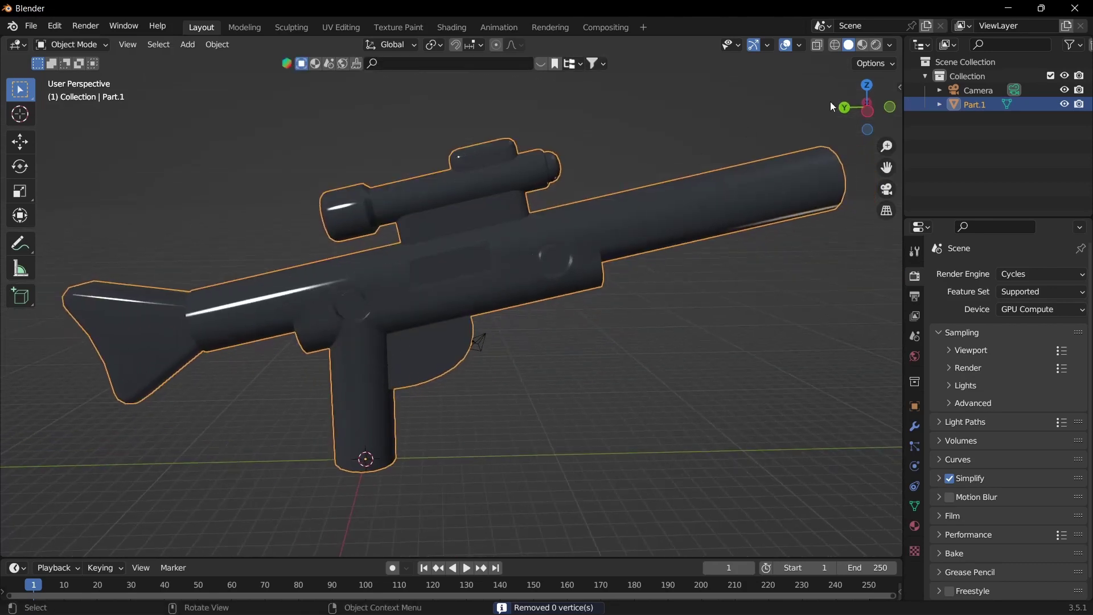
- In left orthographic view, move the entire gun mesh about 2.46 m along Y and -6.76 m along Z in Edit Mode
left_click(867, 86)
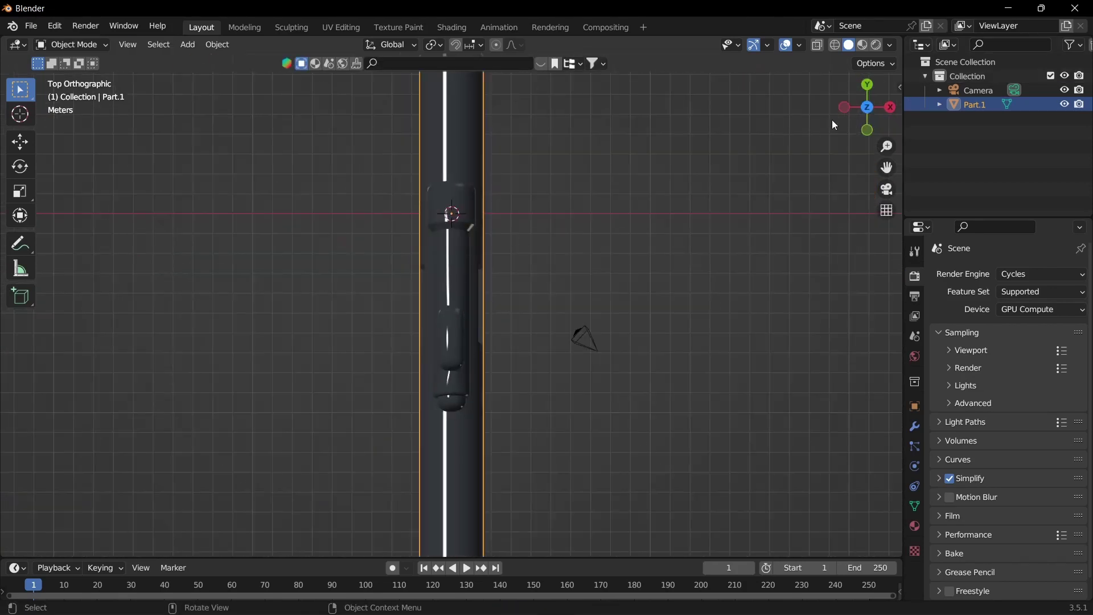
left_click(844, 107)
key("Tab")
key("a")
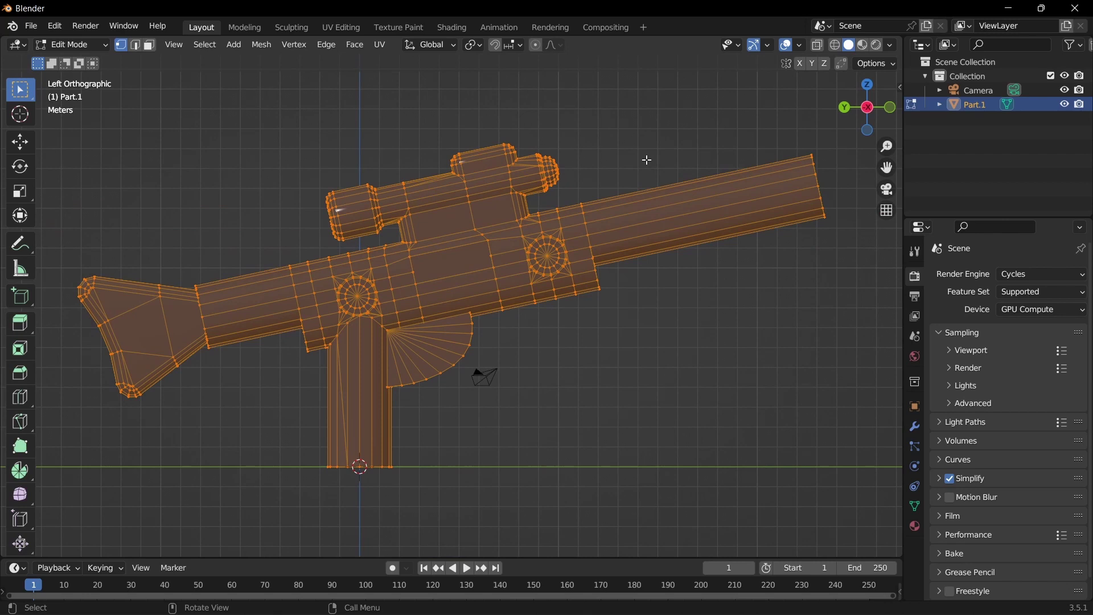
key("g")
left_click(590, 298)
- Rotate the whole mesh about 12.4° to level the barrel, and nudge it so the origin sits just behind the trigger guard
key("r")
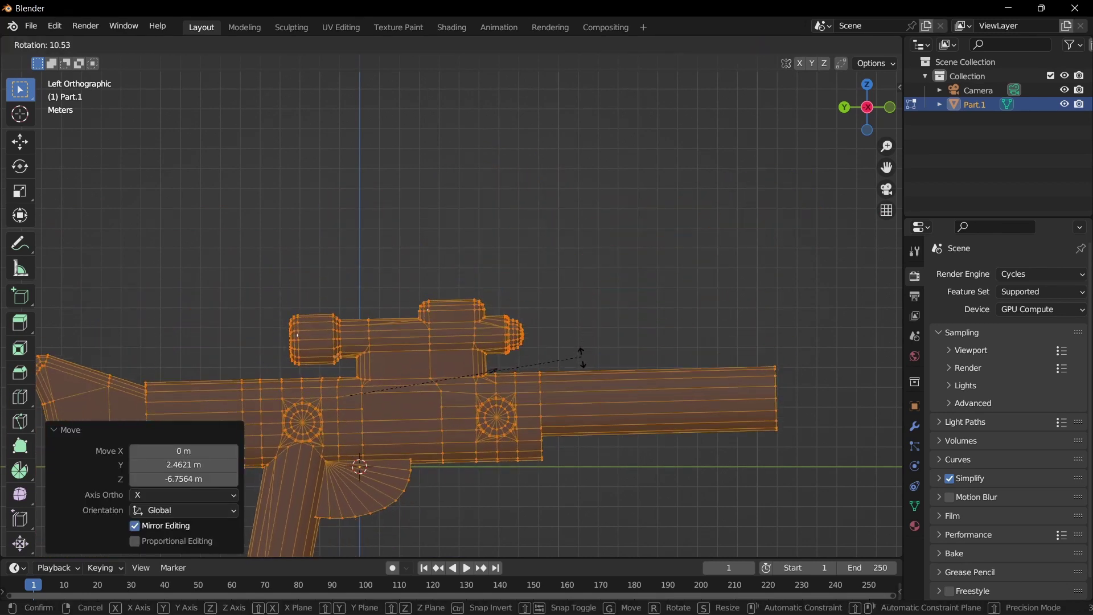
left_click(573, 366)
middle_click_drag(573, 366, 578, 244, "shift")
key("g")
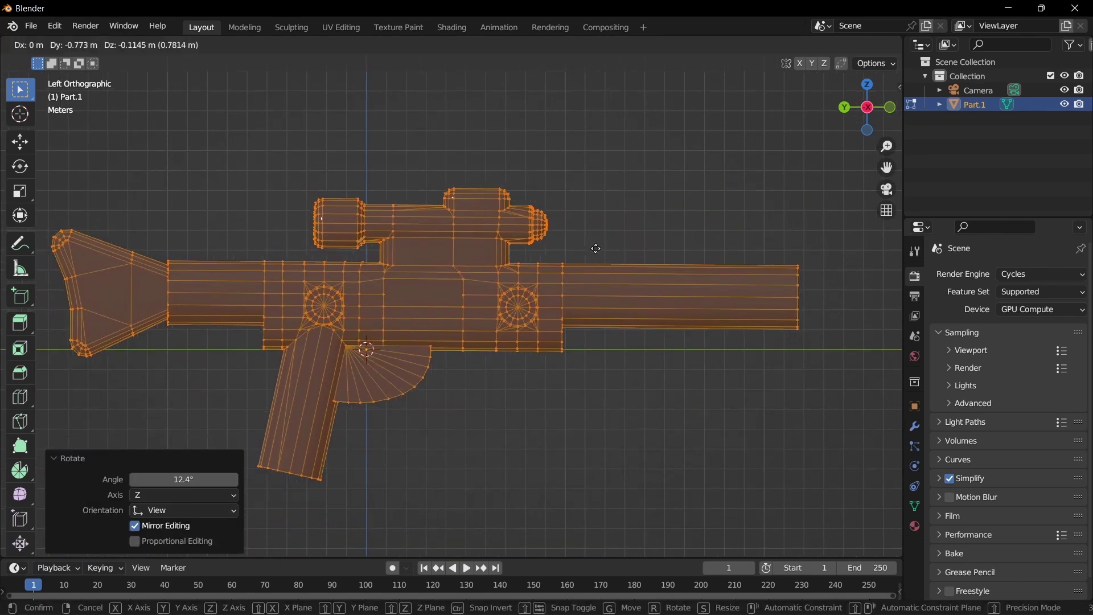
left_click(599, 248)
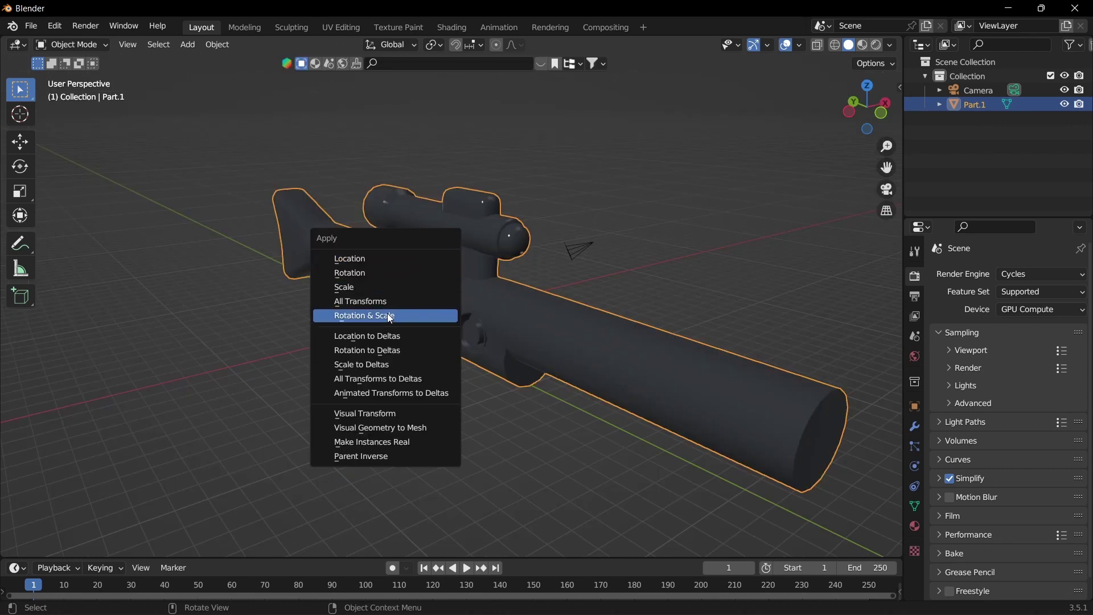
- Apply the gun's rotation and scale, and start an FBX export
left_click(390, 316)
middle_click_drag(390, 318, 476, 309)
key("q")
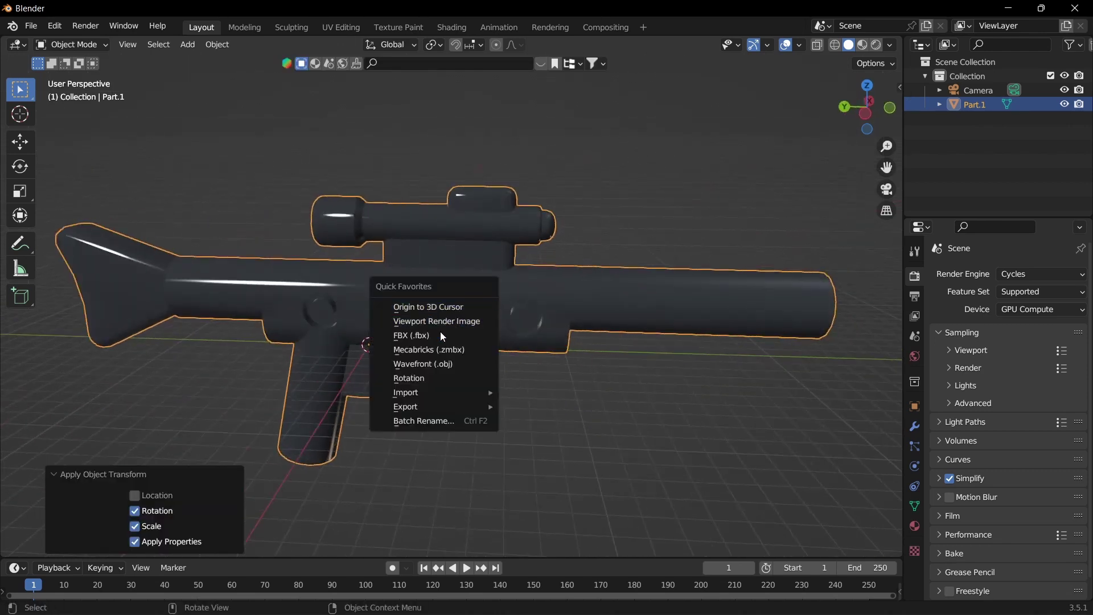
mouse_move(425, 405)
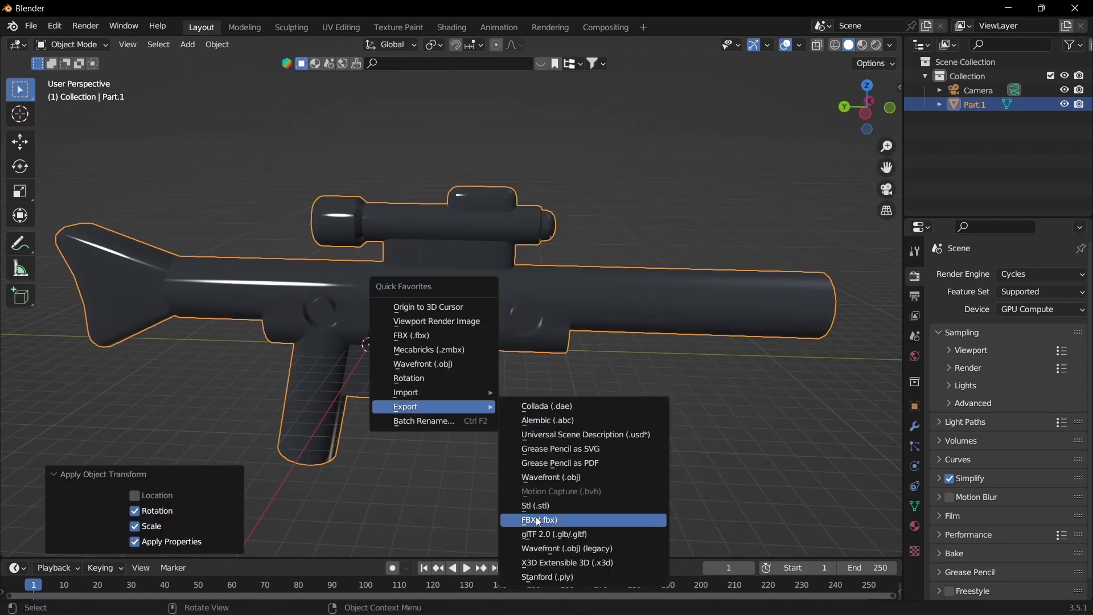
left_click(538, 519)
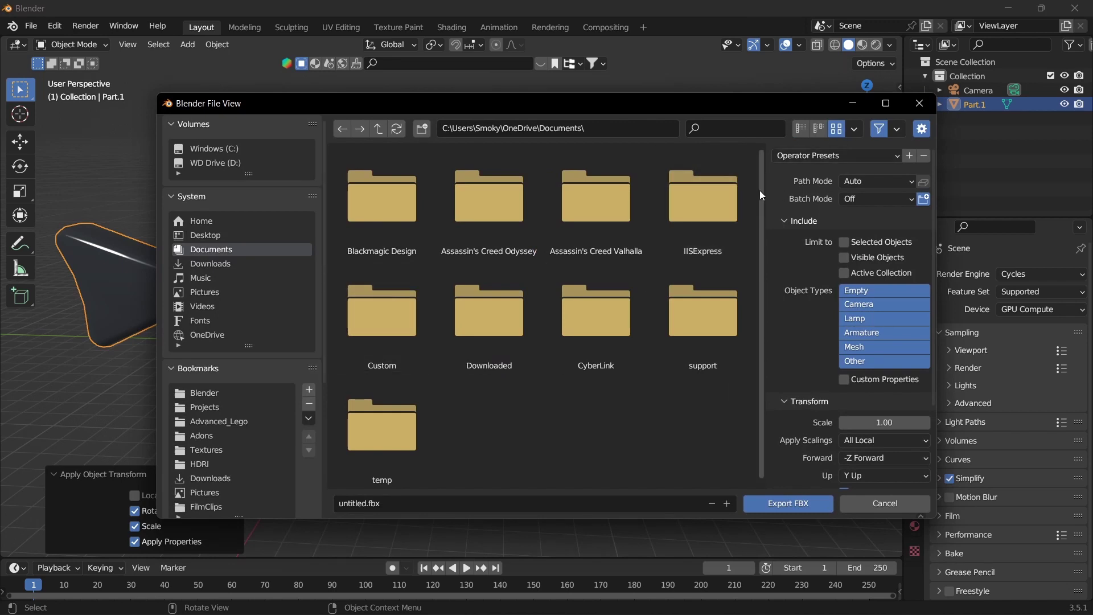
- Load the LegoToUE export preset and export the selected mesh to the Documents folder as Gun.fbx
left_click(779, 155)
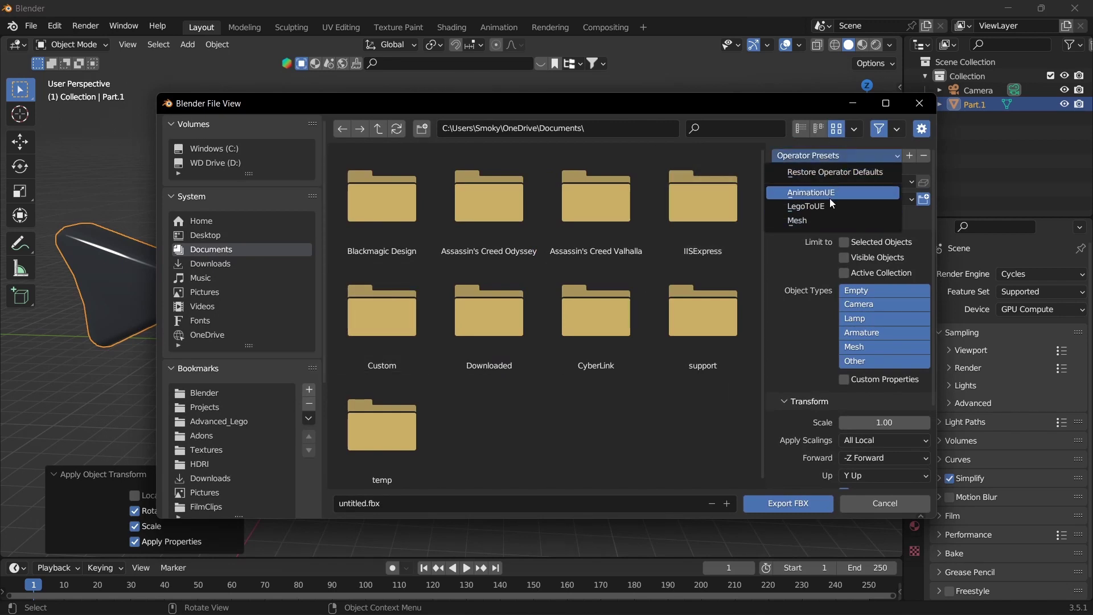
left_click(829, 204)
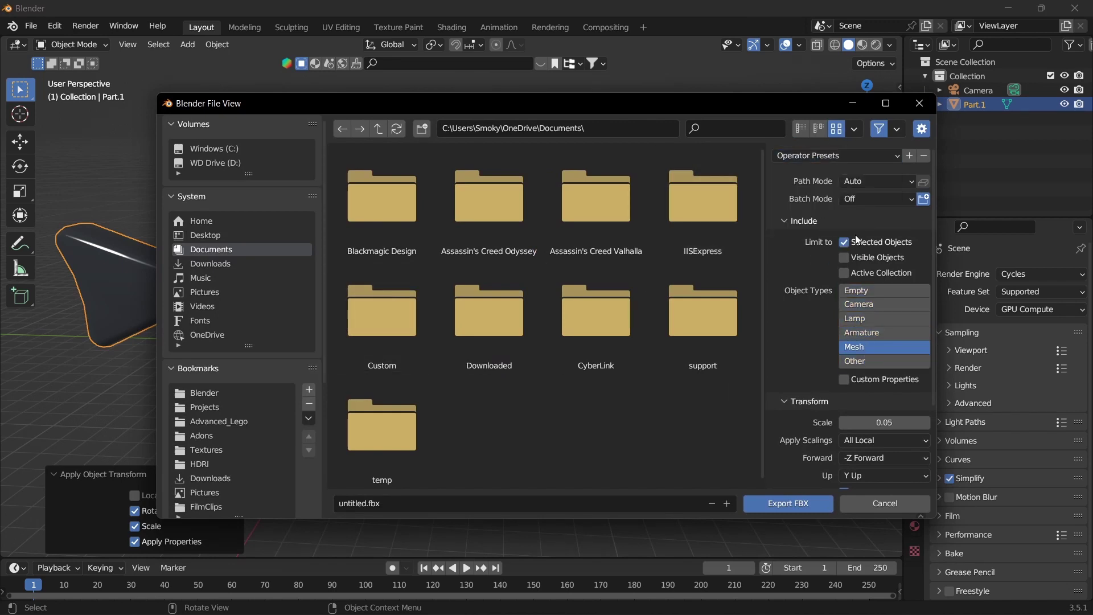
scroll(850, 353, "down", 5)
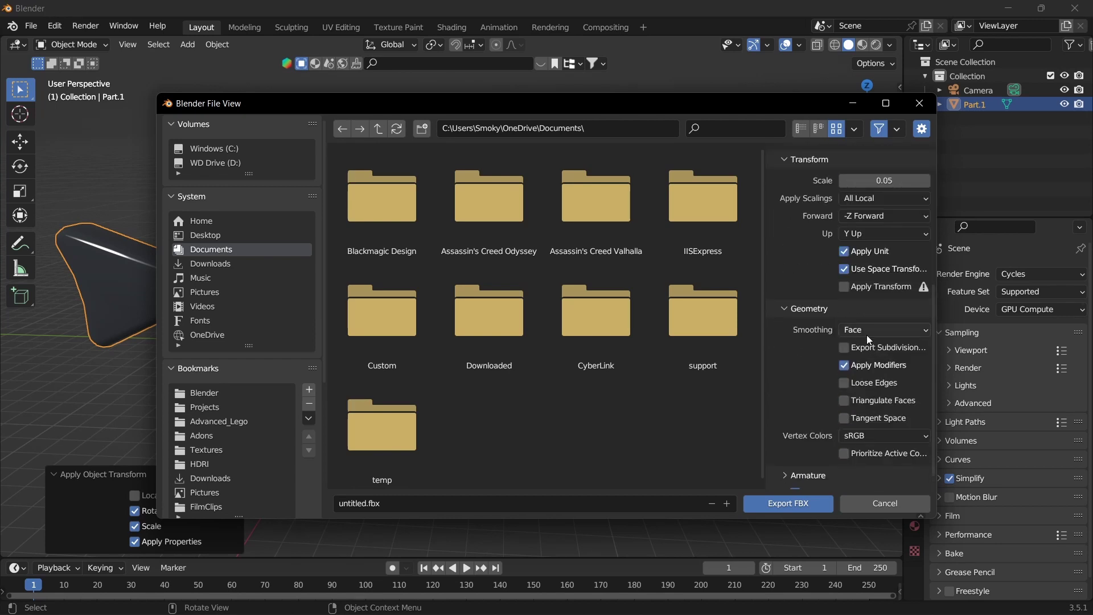
scroll(800, 346, "down", 1)
scroll(801, 336, "up", 6)
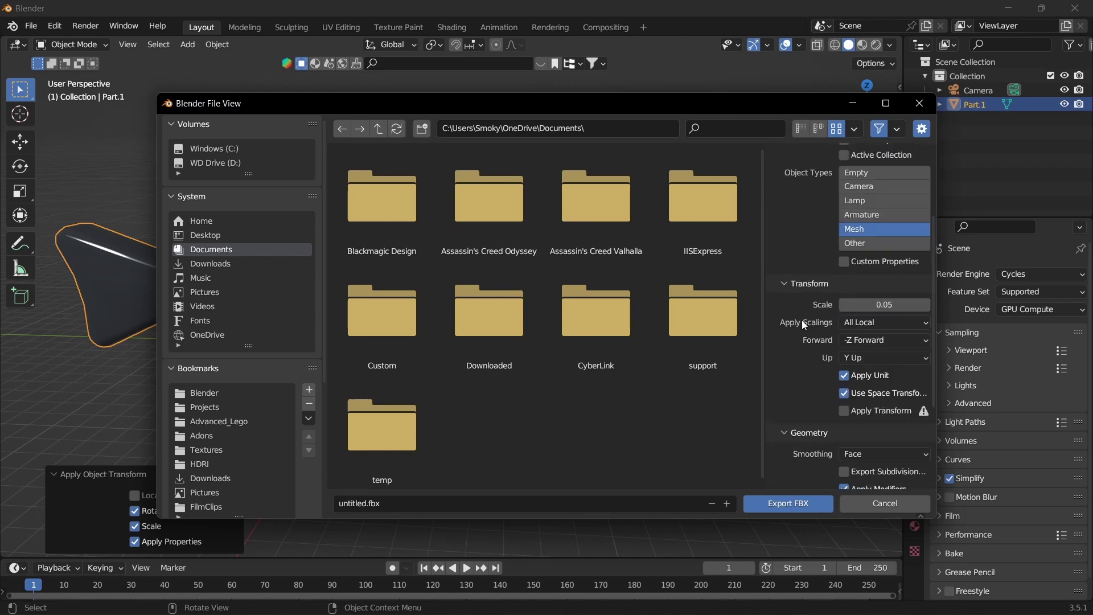
scroll(863, 293, "up", 5)
left_click(348, 503)
type("Gun")
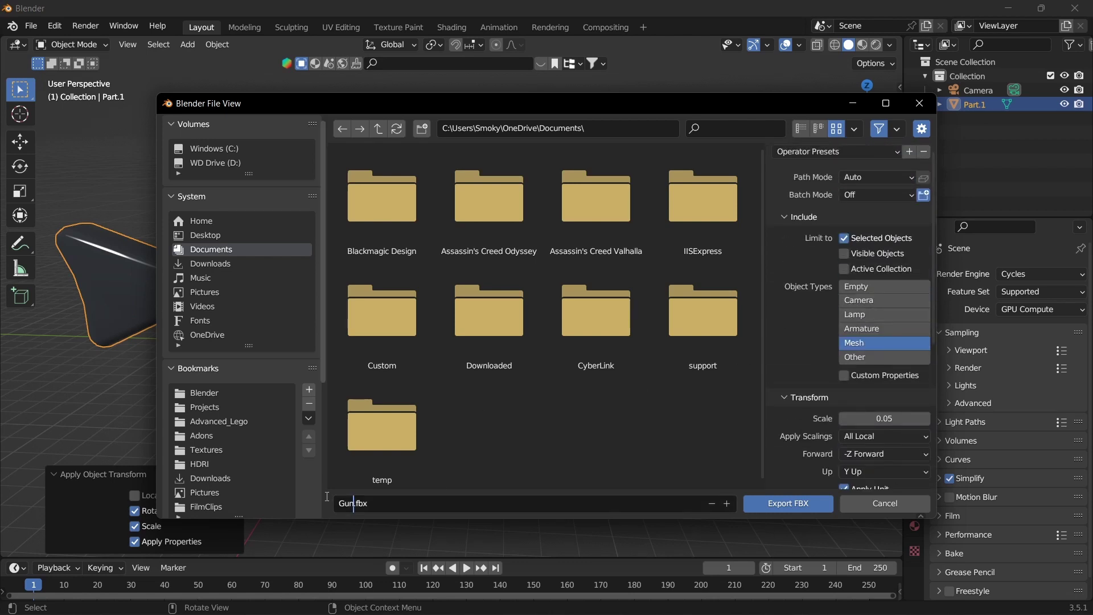
left_click(782, 504)
left_click(617, 421)
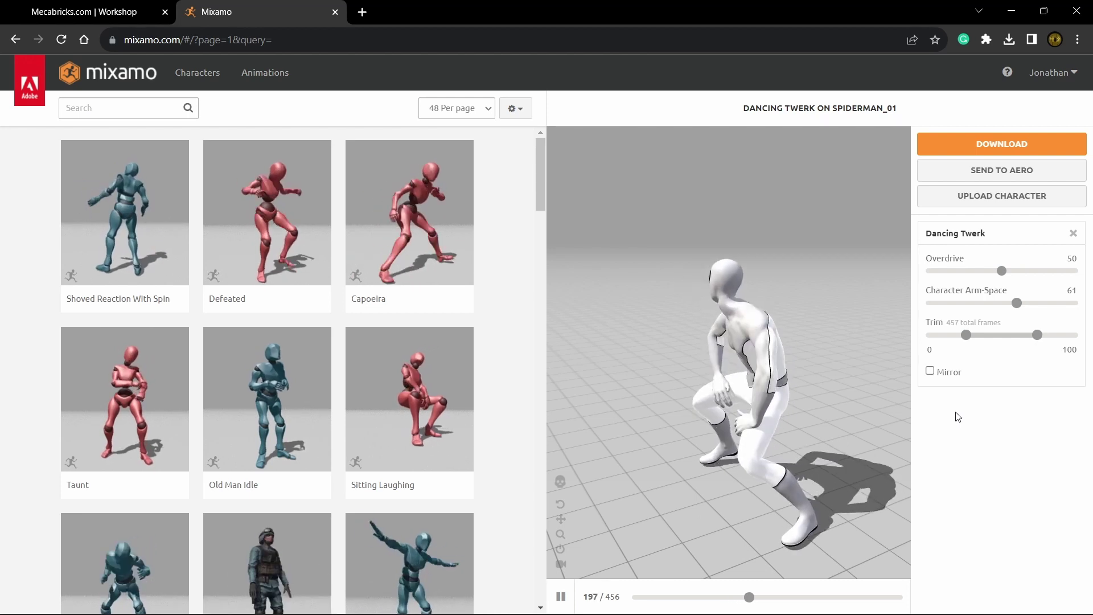
- In Mixamo, upload DropInMixamo.zip from the Lego Guy folder as a new character
left_click(962, 196)
left_click(509, 403)
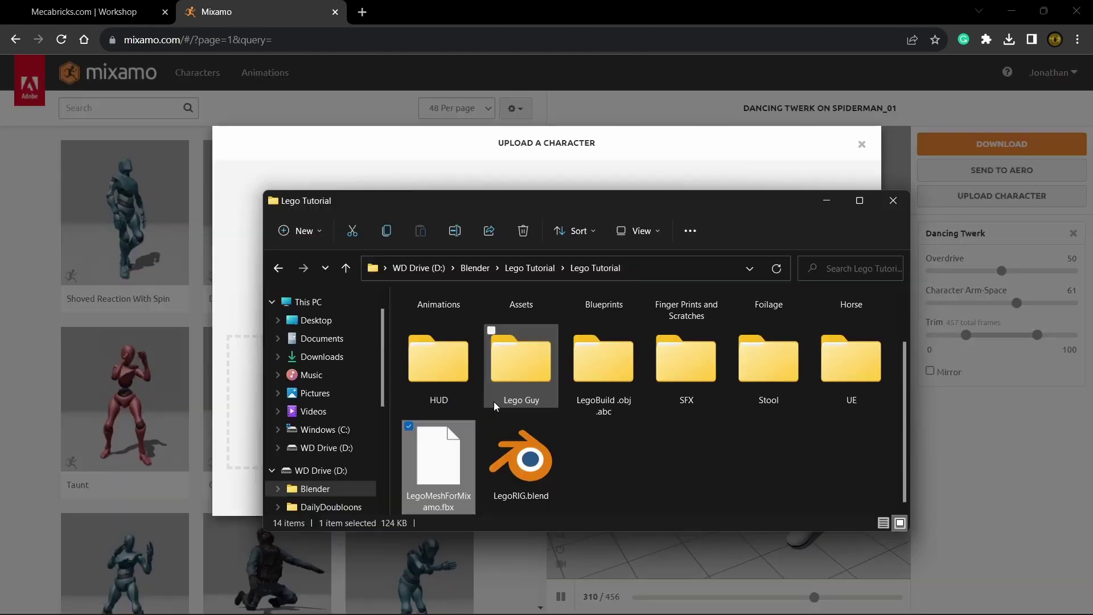
left_click_drag(529, 210, 687, 158)
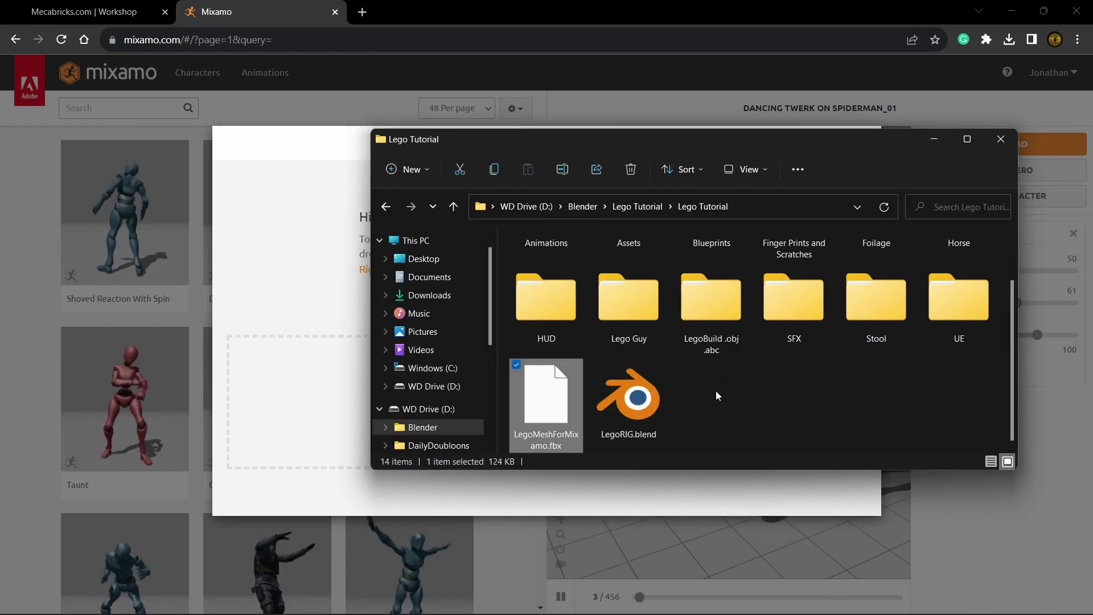
scroll(756, 395, "up", 2)
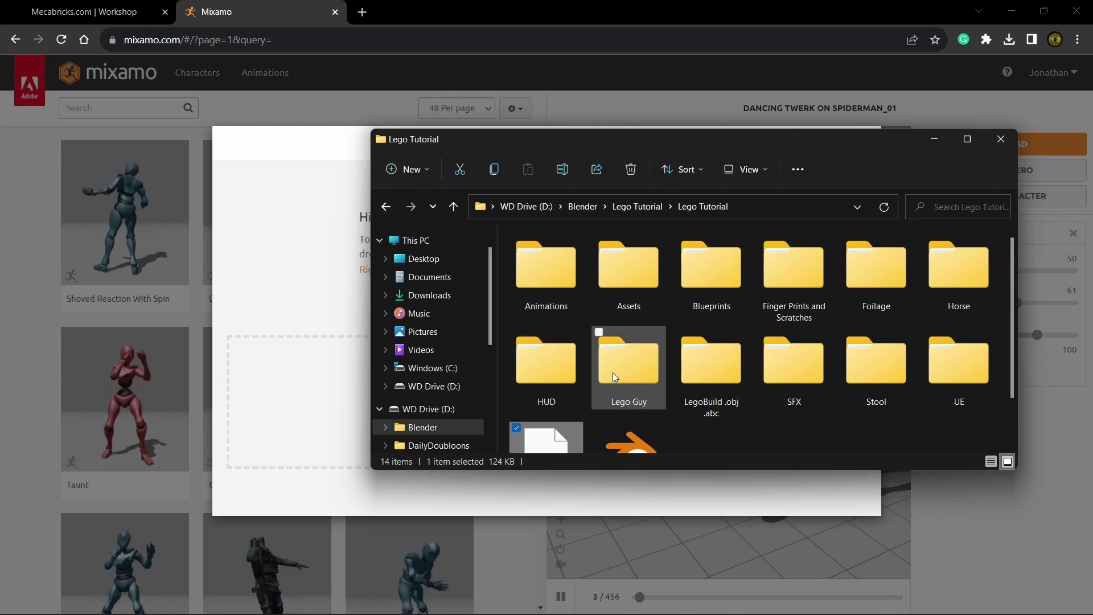
double_click(612, 375)
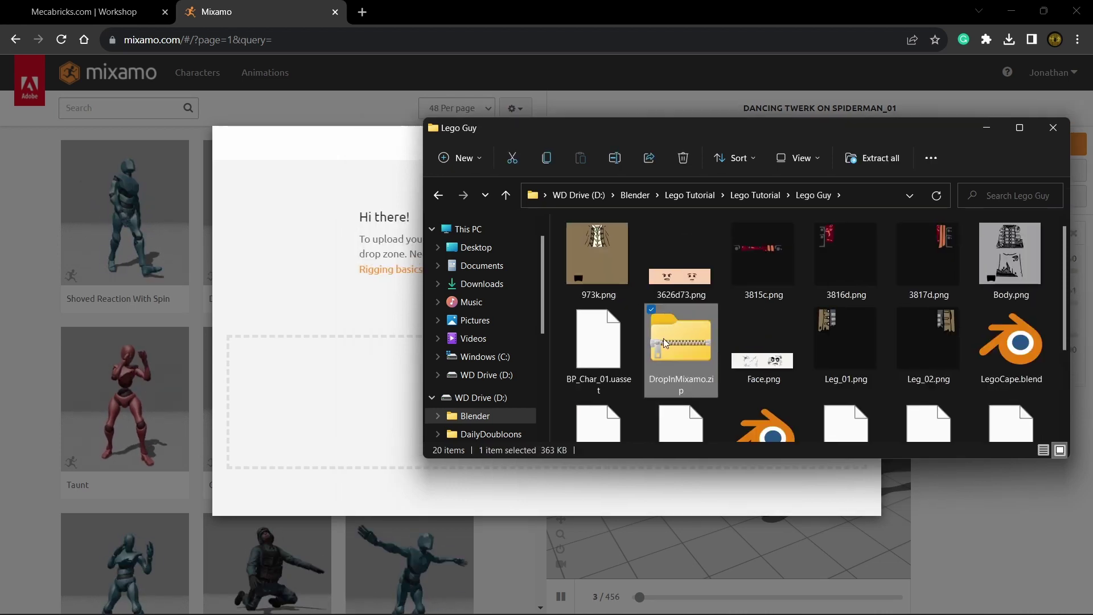
left_click(610, 354)
left_click(690, 354)
left_click_drag(686, 341, 342, 411)
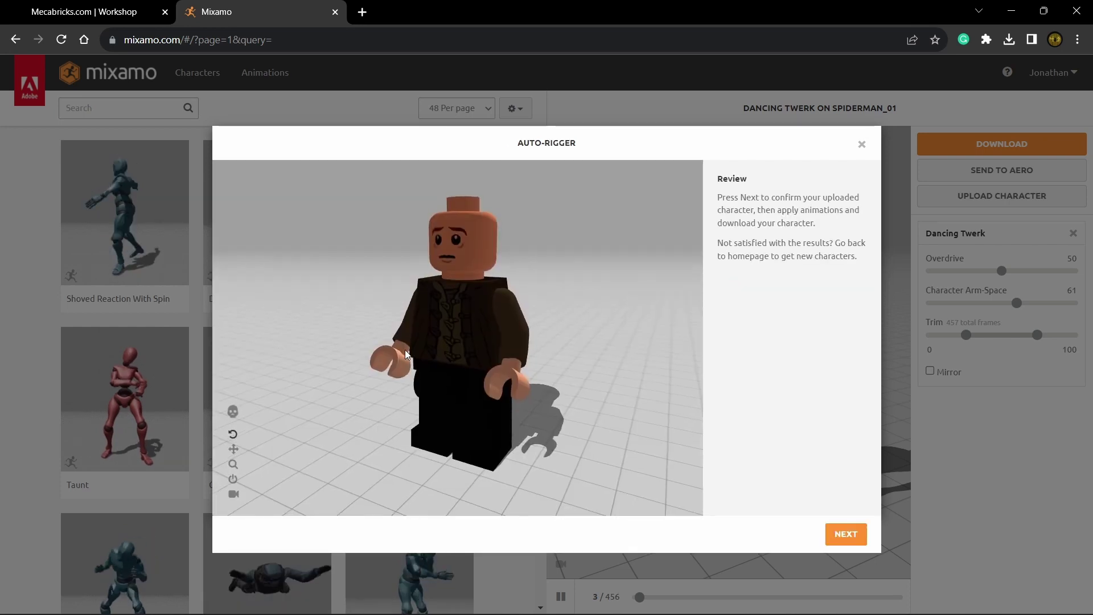
left_click_drag(716, 293, 626, 296)
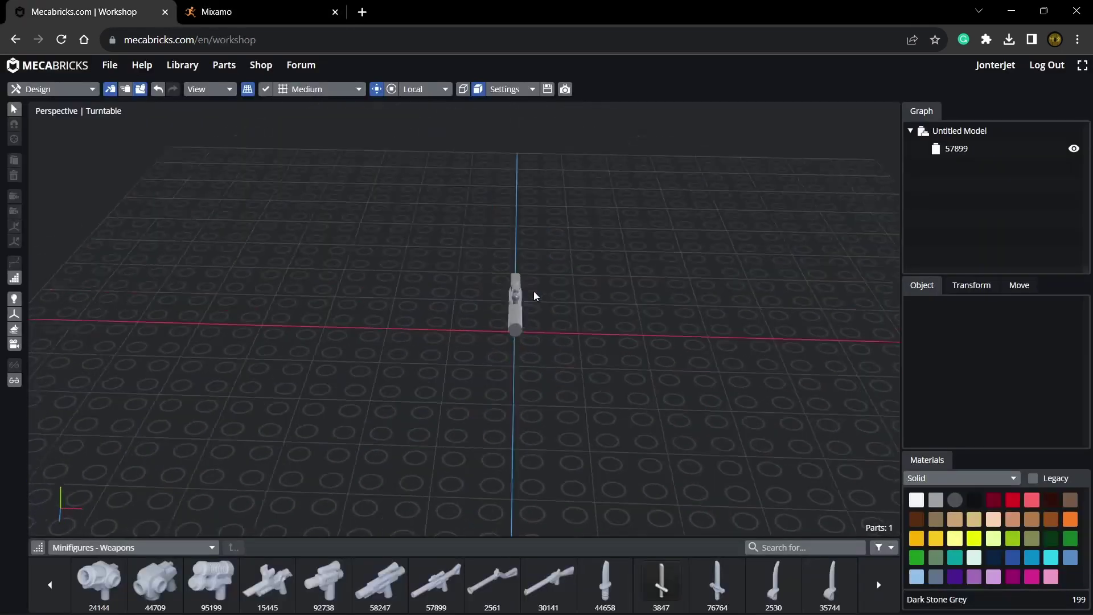
right_click_drag(534, 291, 643, 288)
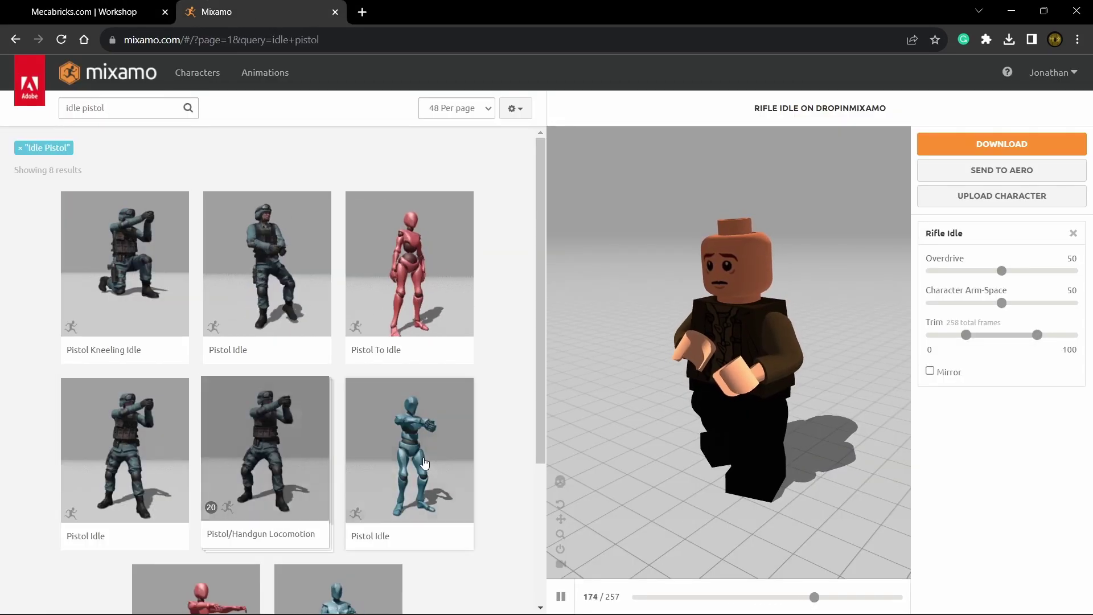
- Preview the two-handed Pistol Idle animation on the uploaded Lego character
scroll(425, 470, "down", 2)
scroll(93, 358, "up", 1)
left_click(90, 364)
scroll(90, 364, "up", 1)
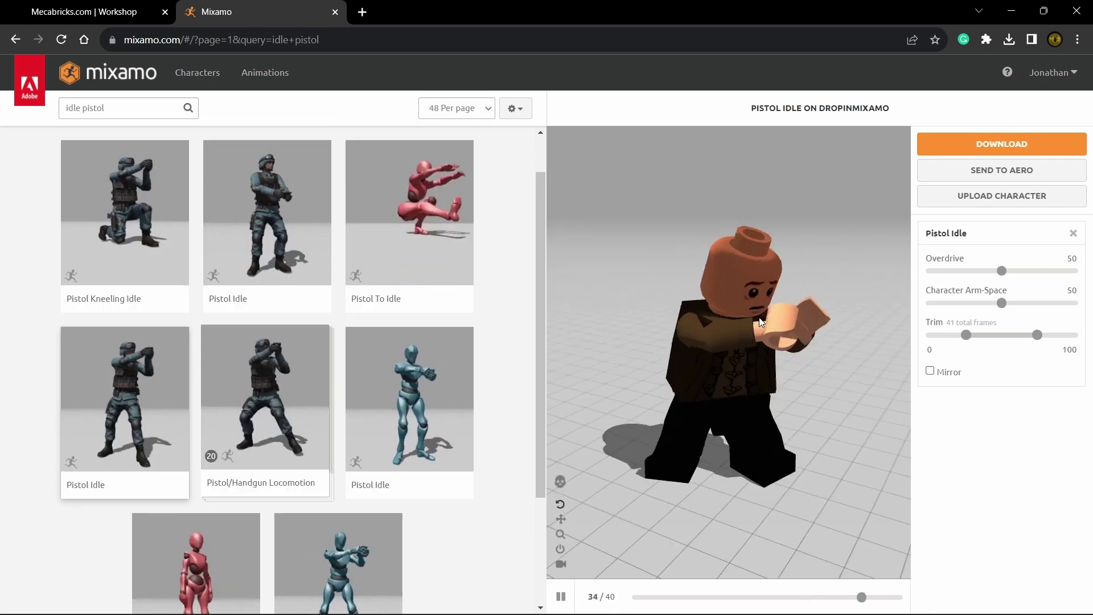
- Search the animations for "idle rifle" and apply the first Rifle Idle to the Lego character
left_click(91, 116)
double_click(91, 115)
type("rifle")
key("Return")
left_click(182, 303)
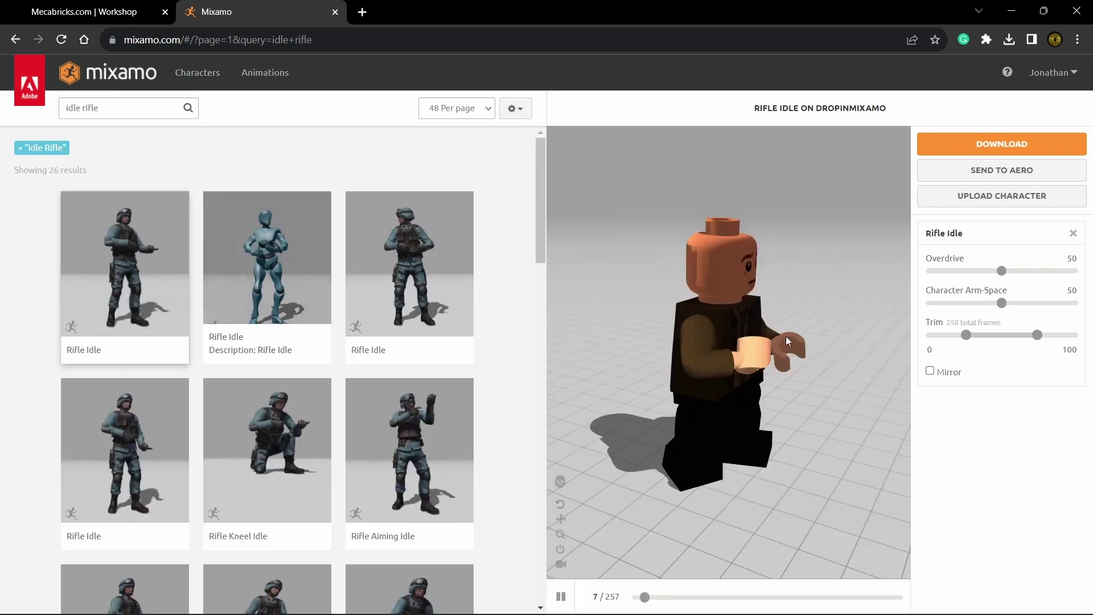
- Download the Rifle Idle animation as FBX Binary without skin at 30 frames per second
left_click(961, 145)
left_click(586, 203)
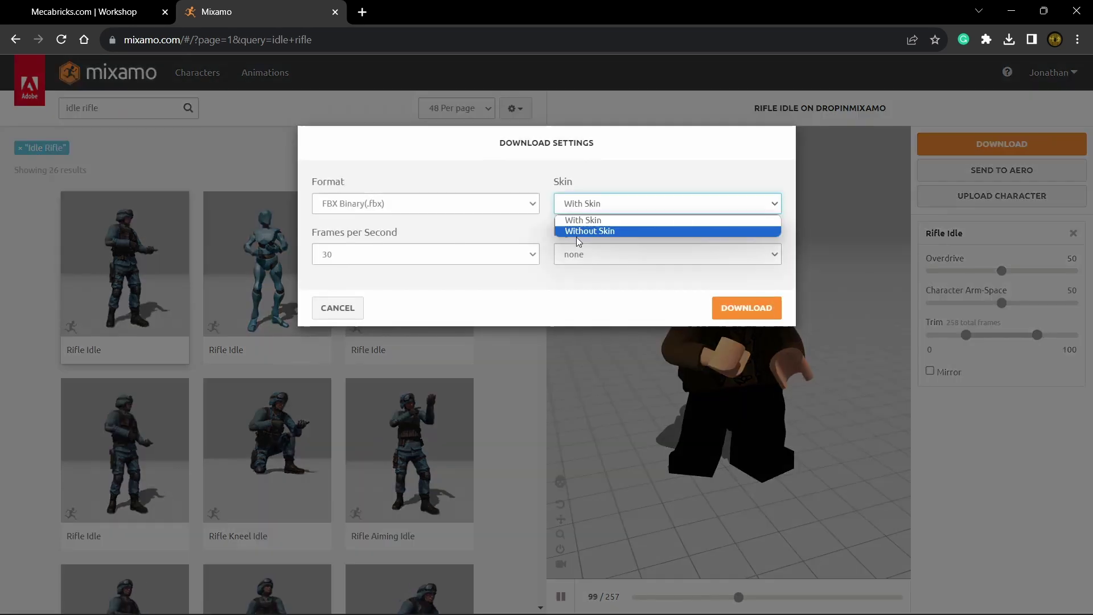
left_click(576, 235)
left_click(756, 312)
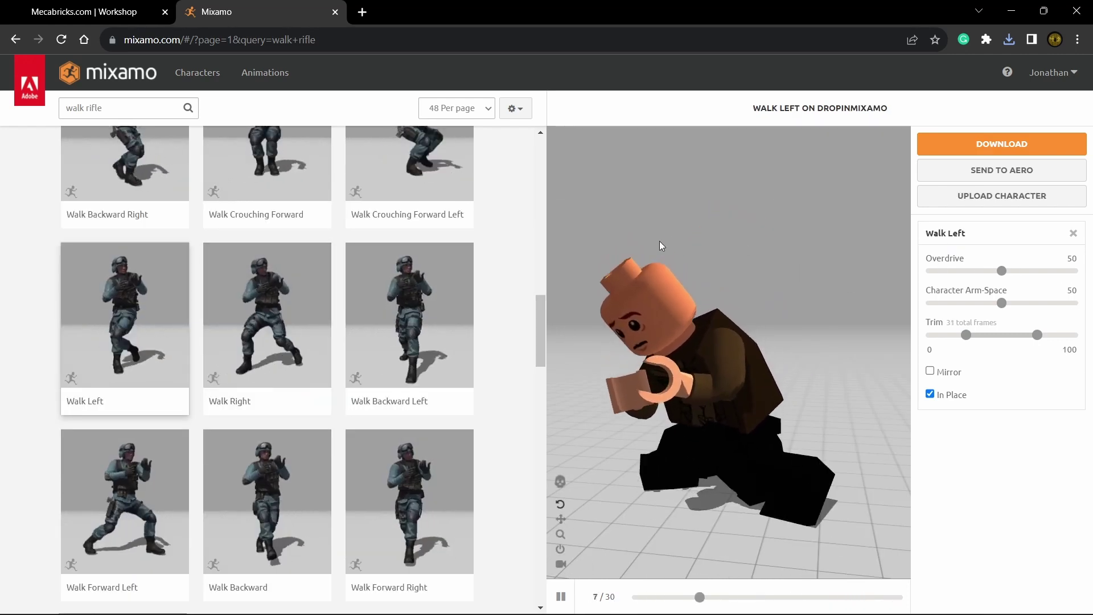
- Download the Walk Left, Idle Aiming, Walking and Walking Backwards animations, with the walking ones kept in place
left_click(1001, 143)
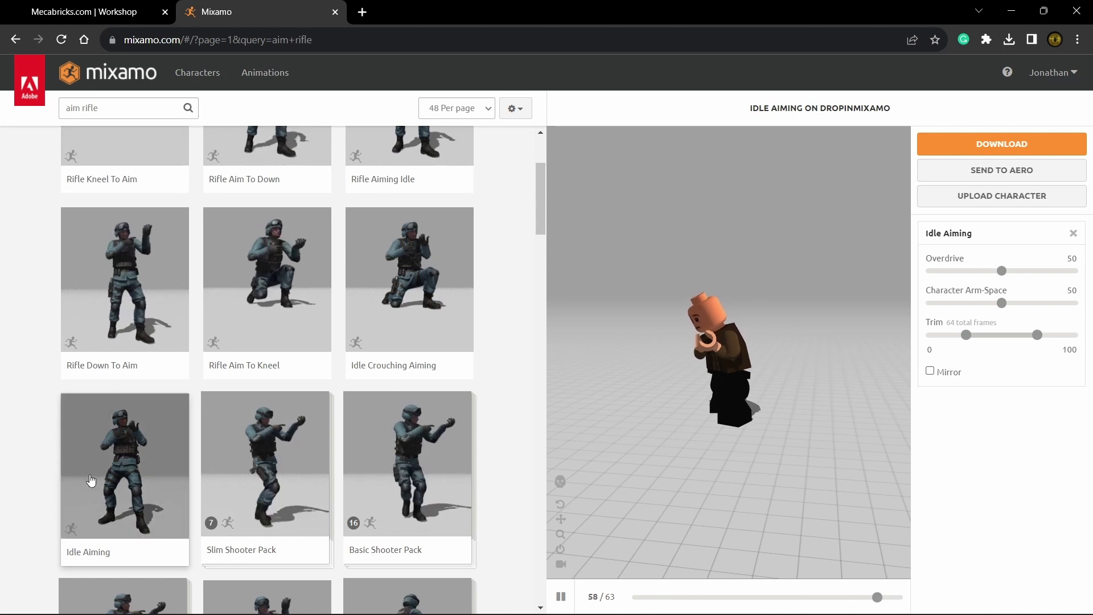
left_click(941, 144)
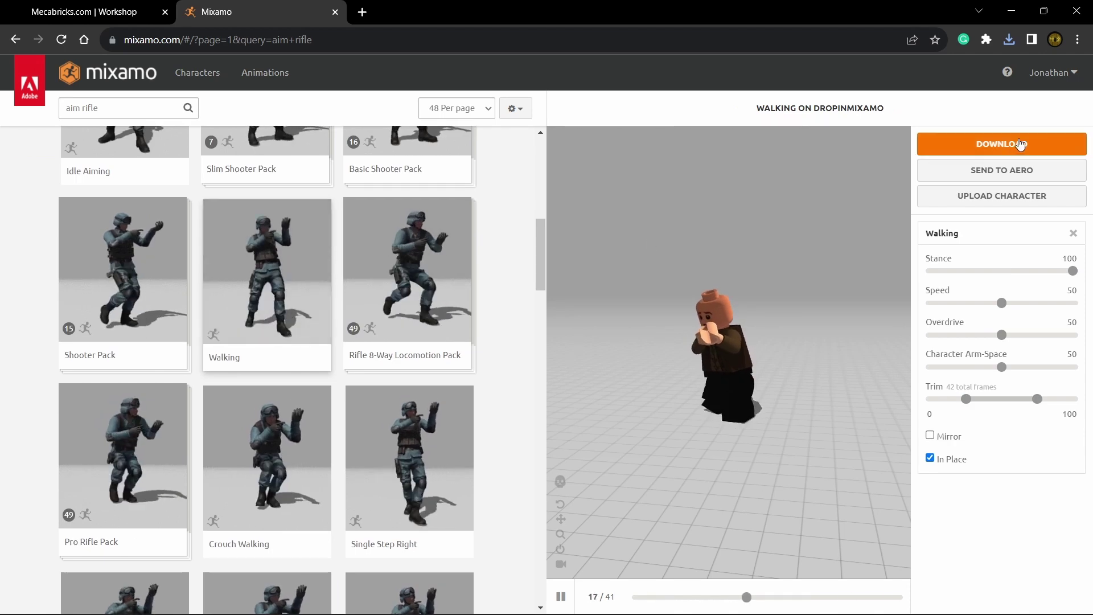
left_click(1020, 144)
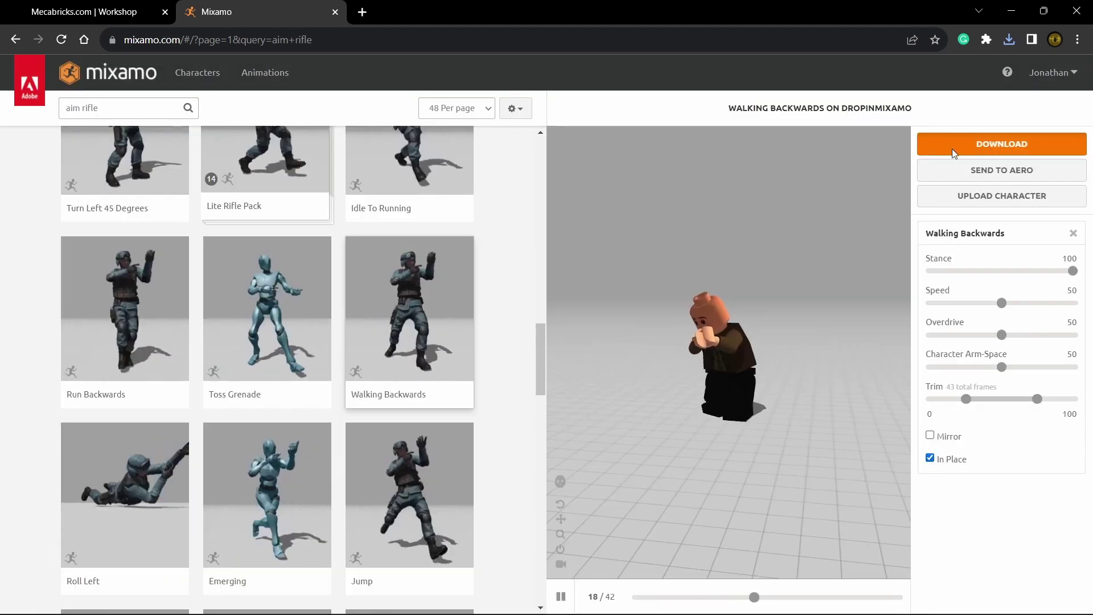
left_click(955, 144)
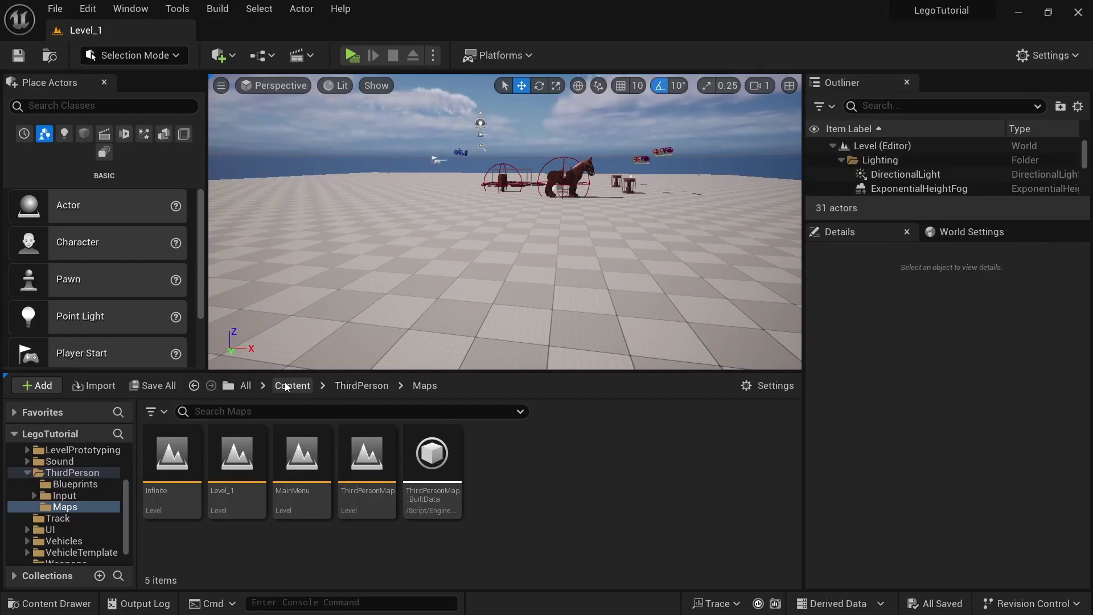
- In the Unreal Editor project LegoTutorial, open the Characters folder under Content and look through its contents
left_click(284, 385)
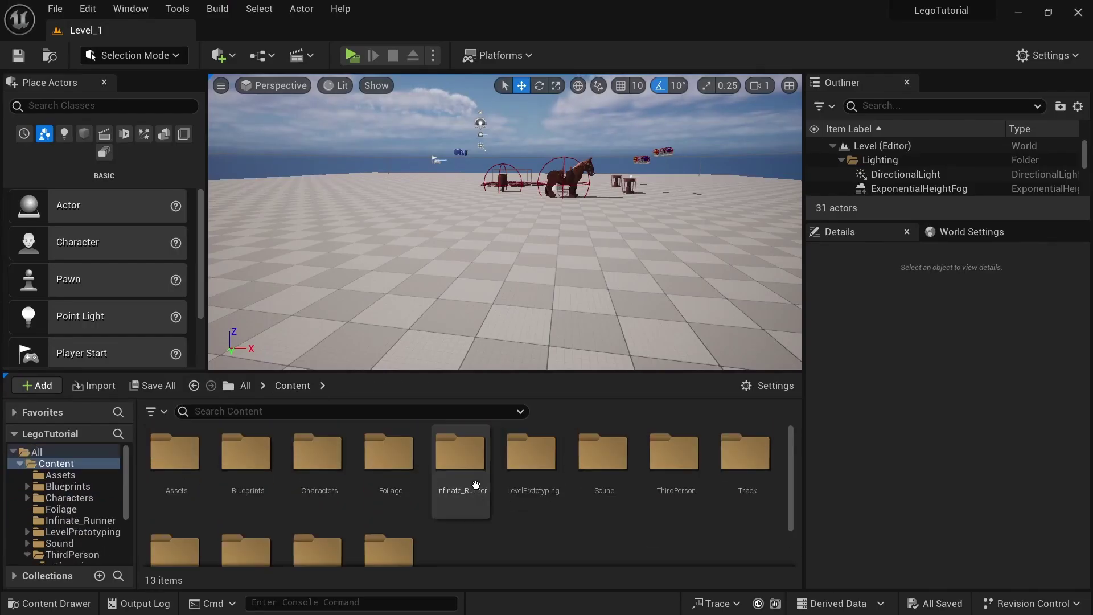
double_click(311, 458)
scroll(322, 512, "down", 2)
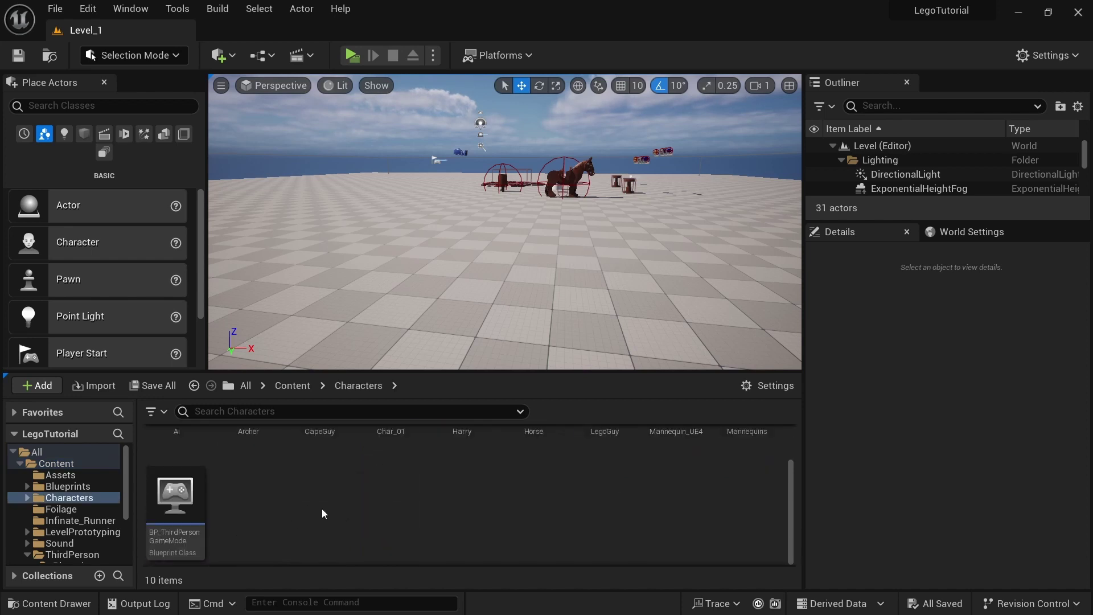
- Create a new folder named Shooter inside the Characters folder
scroll(325, 510, "up", 2)
left_click(242, 456)
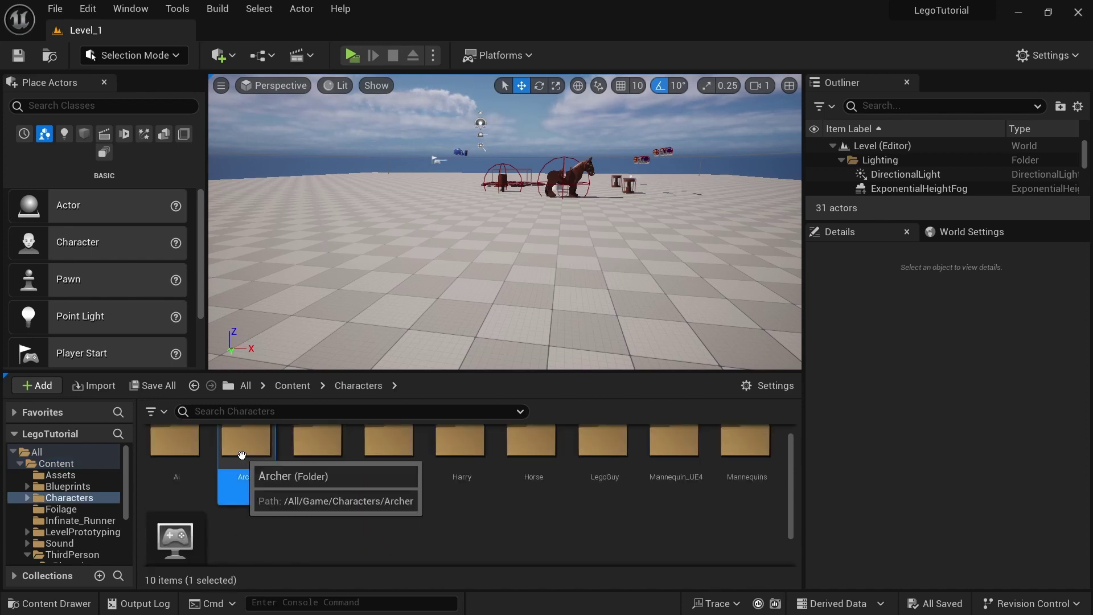
scroll(285, 552, "down", 1)
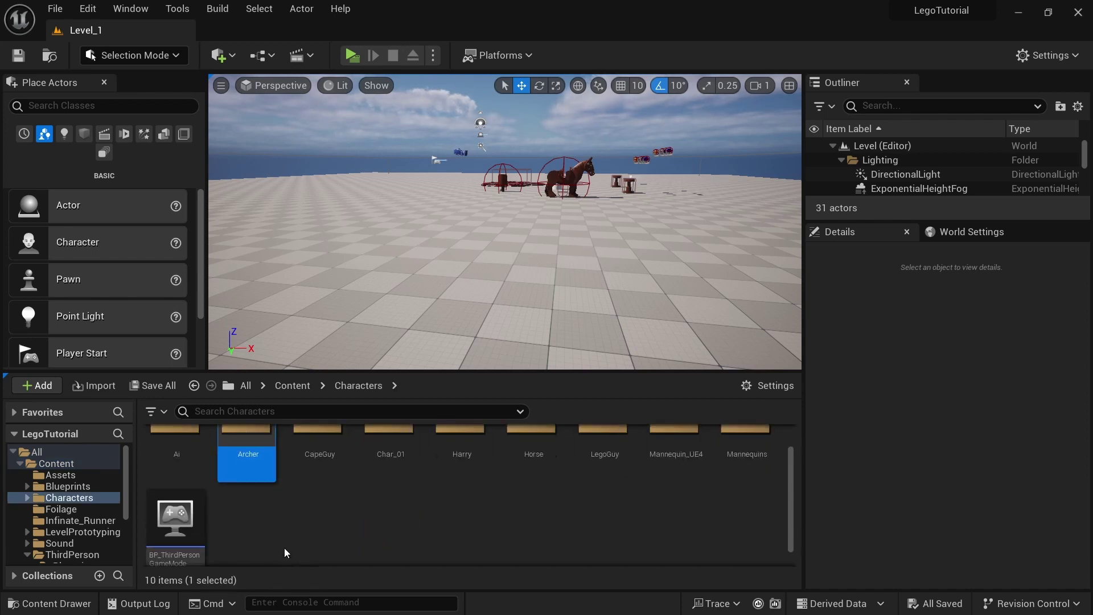
scroll(286, 512, "up", 1)
right_click(286, 512)
left_click(310, 136)
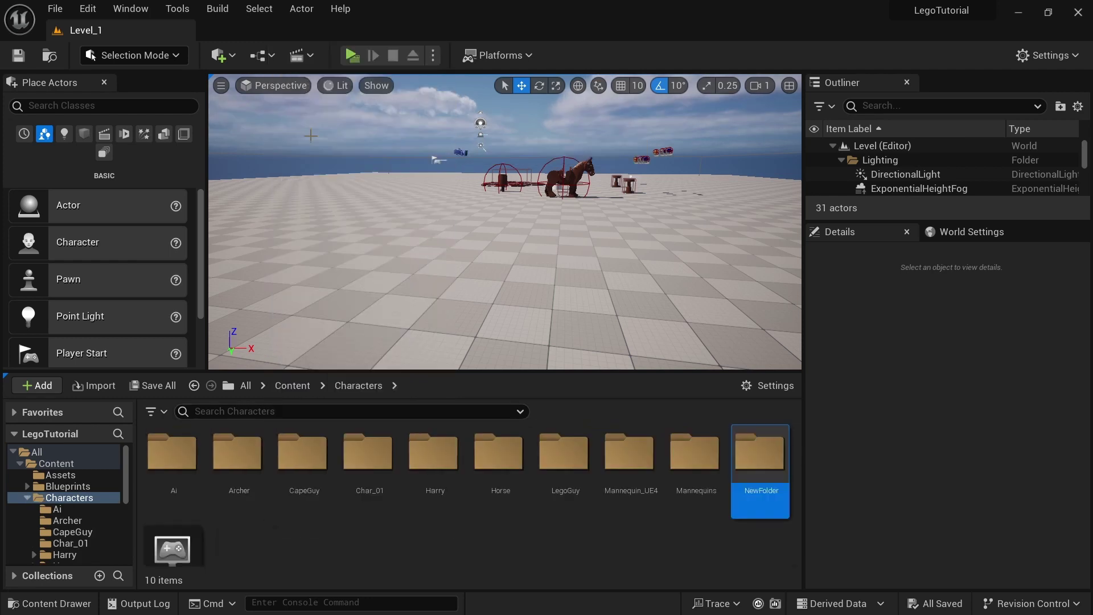
- Copy the Archer skeletal mesh and BP_Archer blueprint into the Shooter folder and rename the copies Shooter and BP_Shooter
double_click(245, 452)
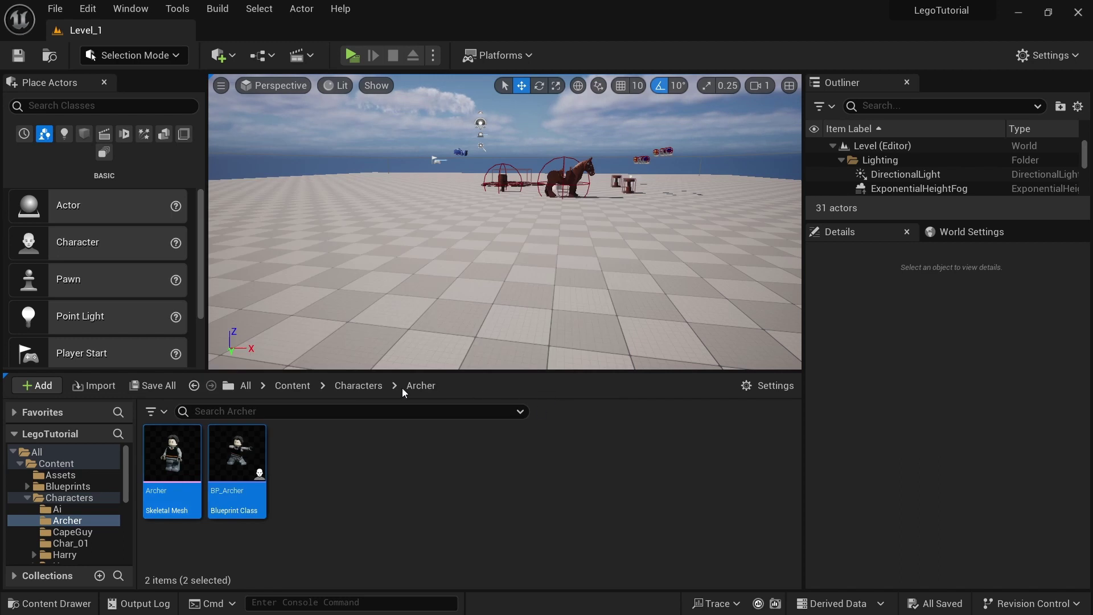
left_click(358, 386)
double_click(238, 496)
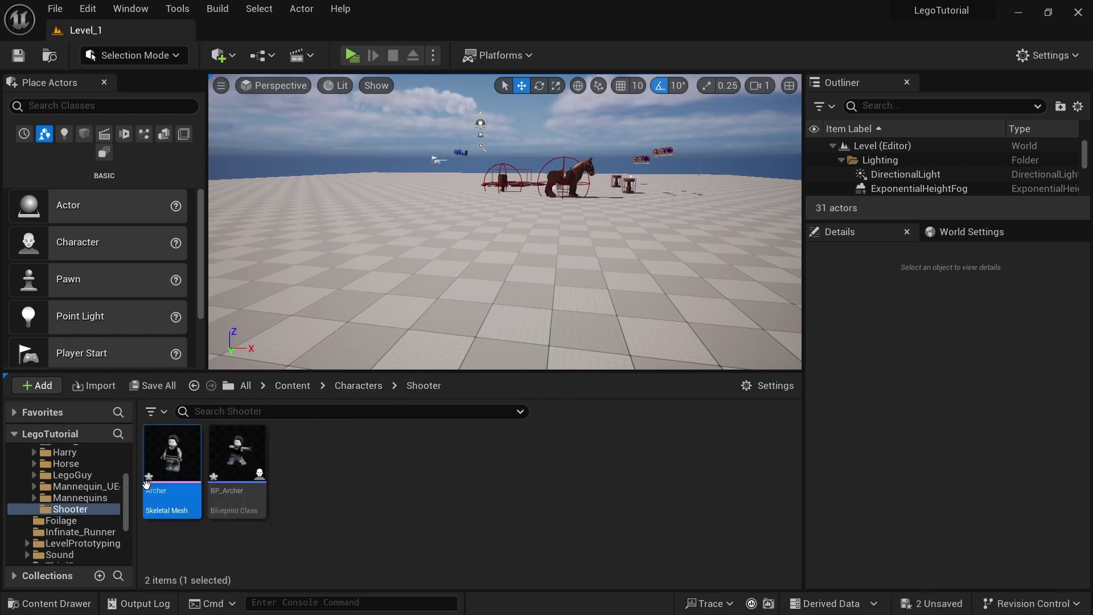
key("F2")
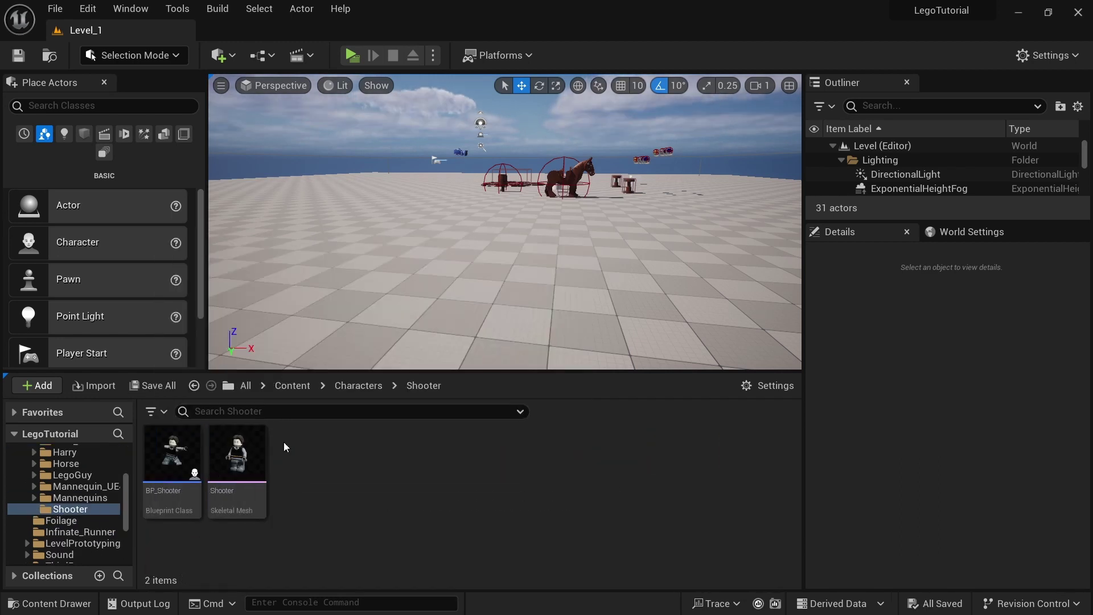
- Import the Gun FBX into the Shooter folder as a static mesh, using Import Normals and Tangents as the normal import method
scroll(36, 498, "up", 3)
scroll(36, 498, "up", 2)
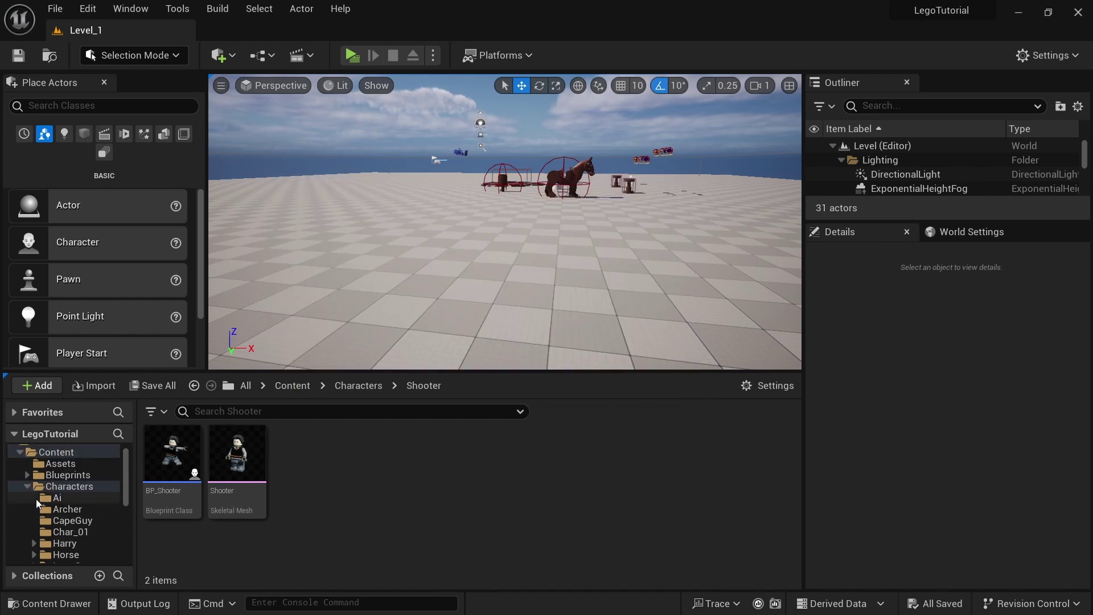
right_click(343, 490)
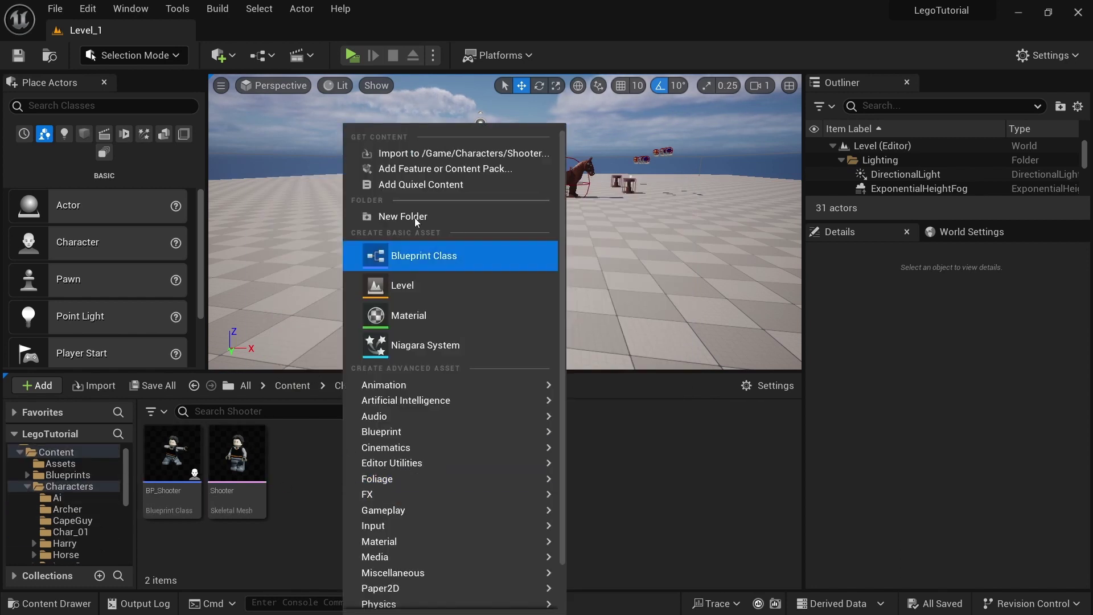
left_click(395, 153)
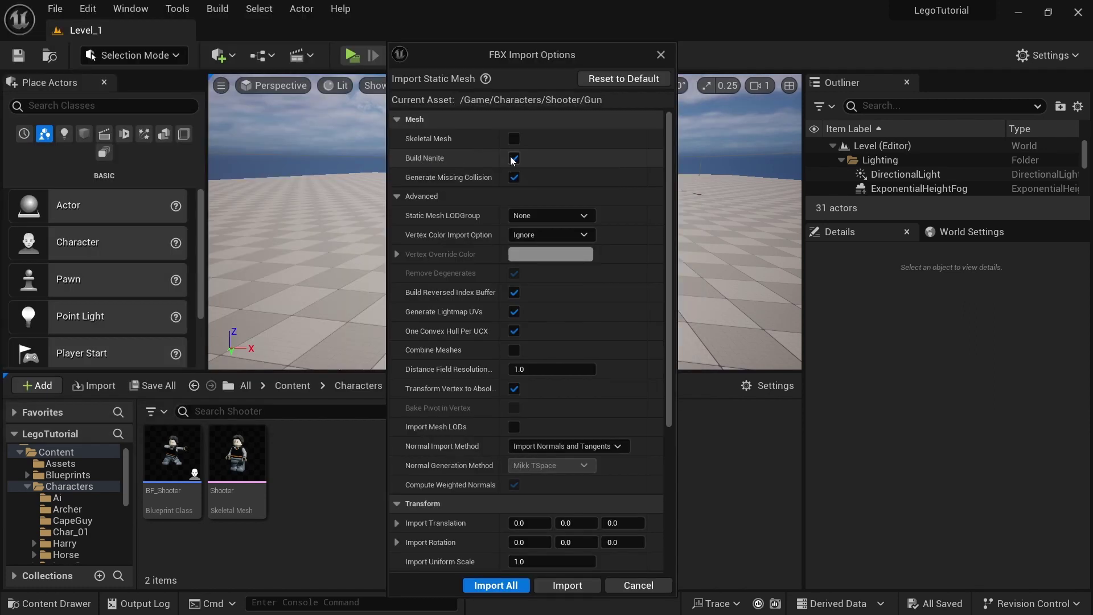
scroll(492, 244, "down", 2)
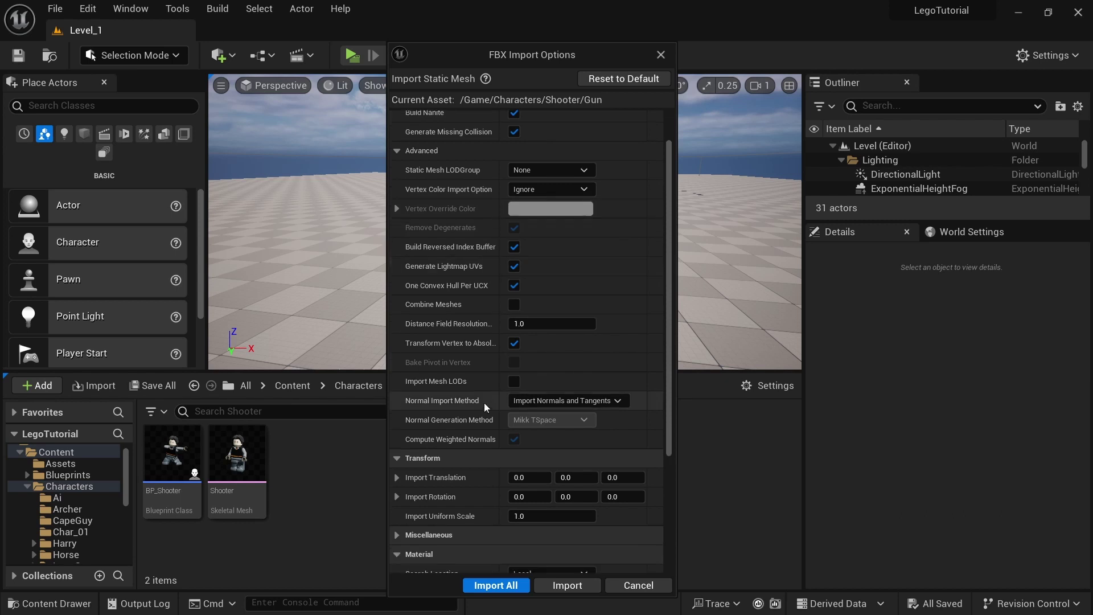
left_click(537, 403)
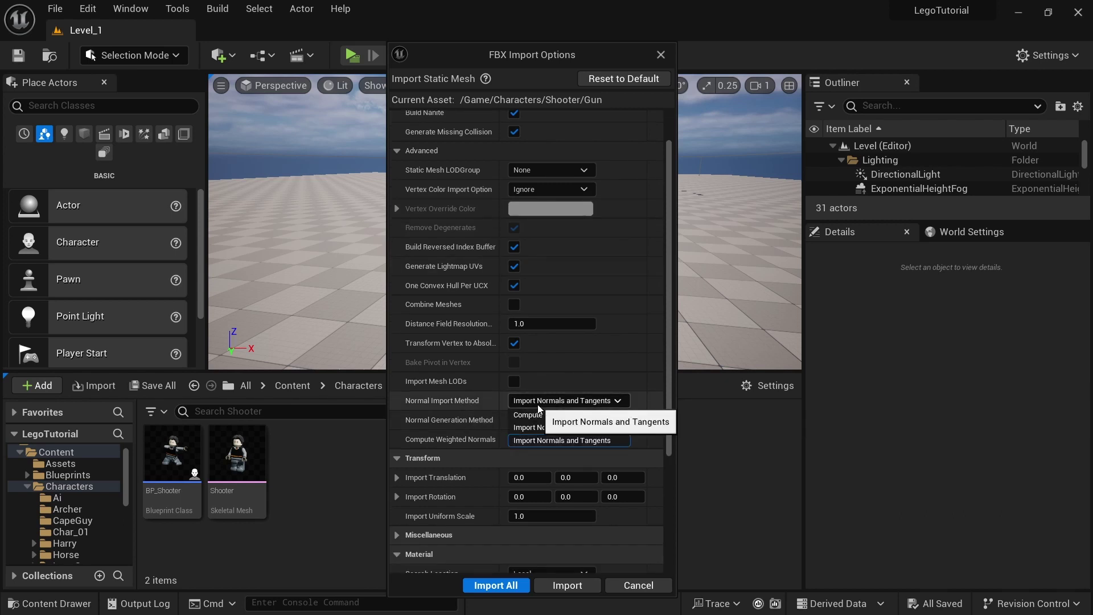
left_click(560, 441)
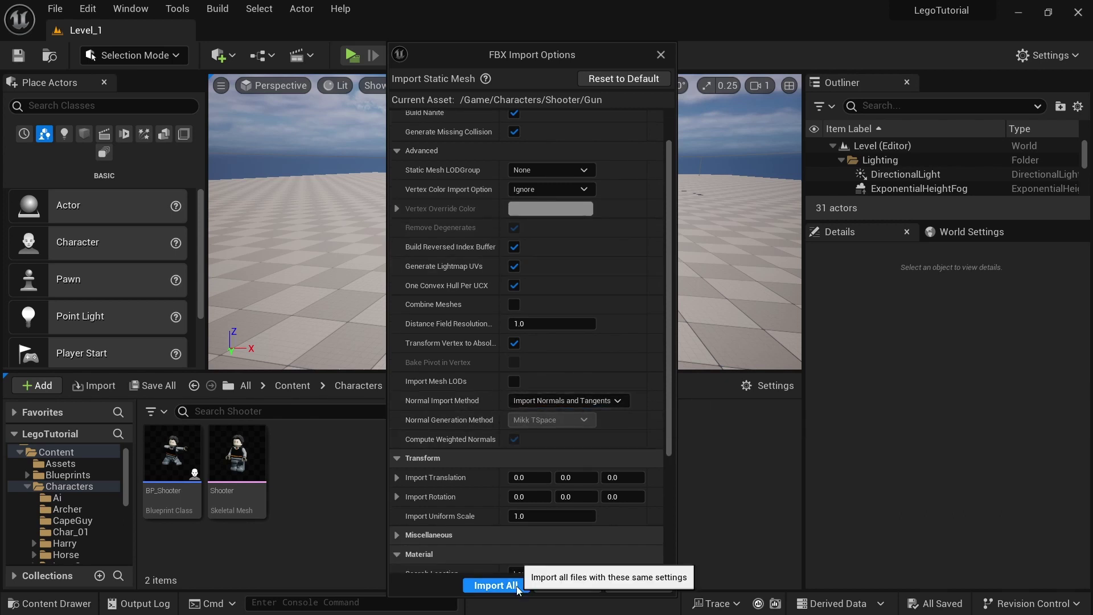
left_click(495, 586)
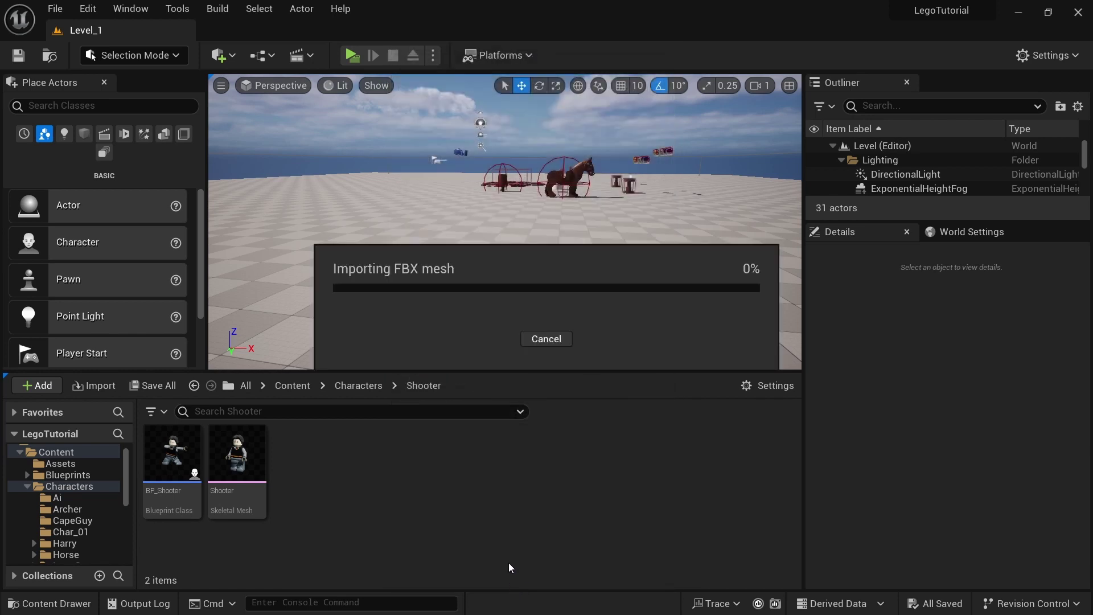
- Create an Actor blueprint class named Gun_01 in the Shooter folder
right_click(449, 518)
left_click(473, 253)
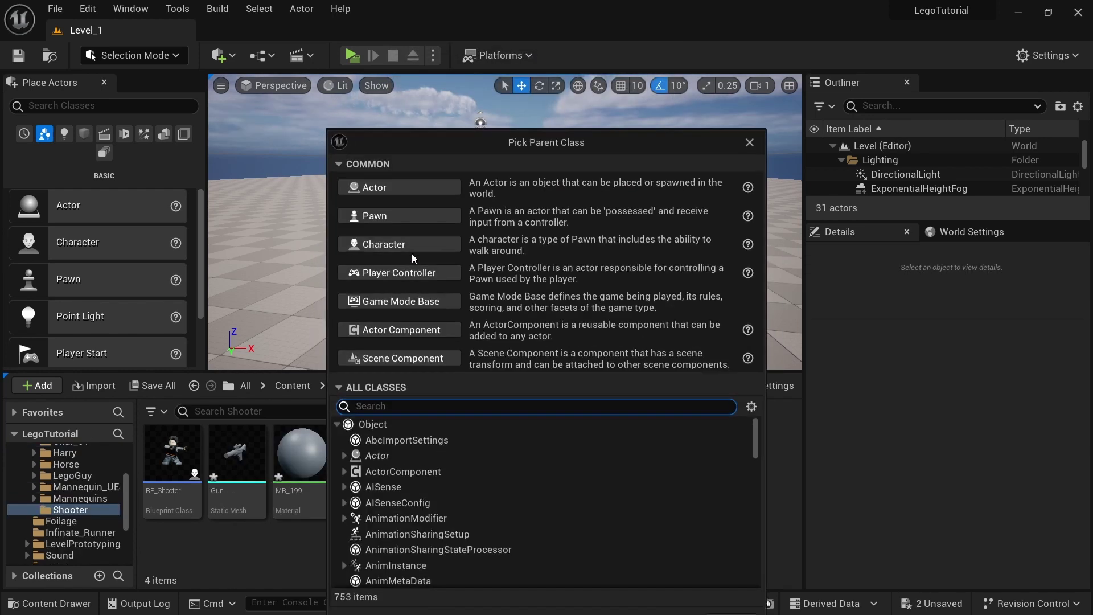
left_click(378, 189)
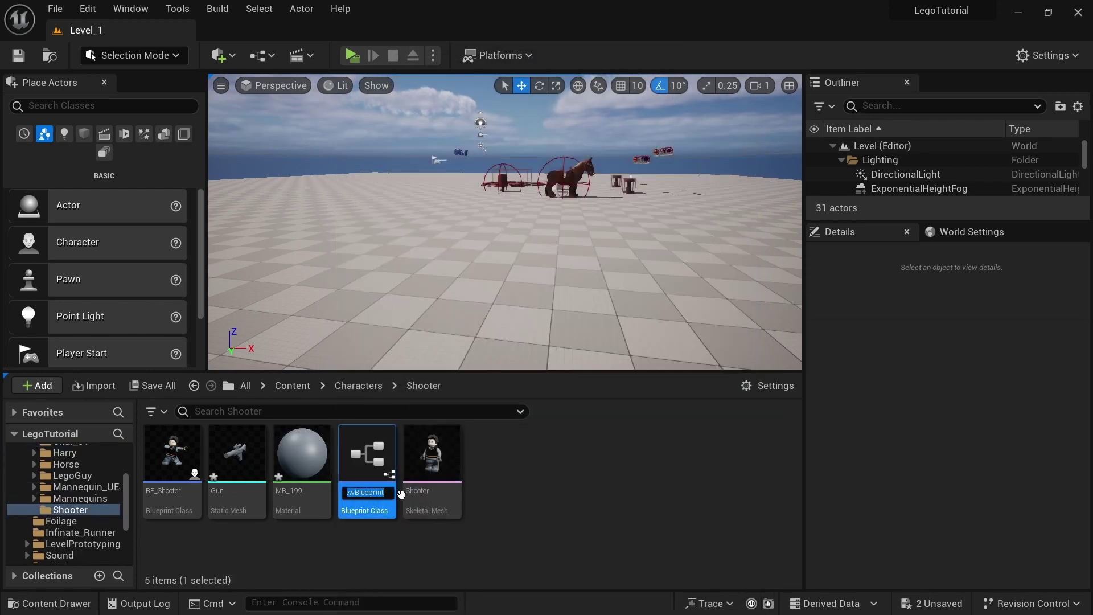
type("Gub")
key("BackSpace")
type("n")
key("Return")
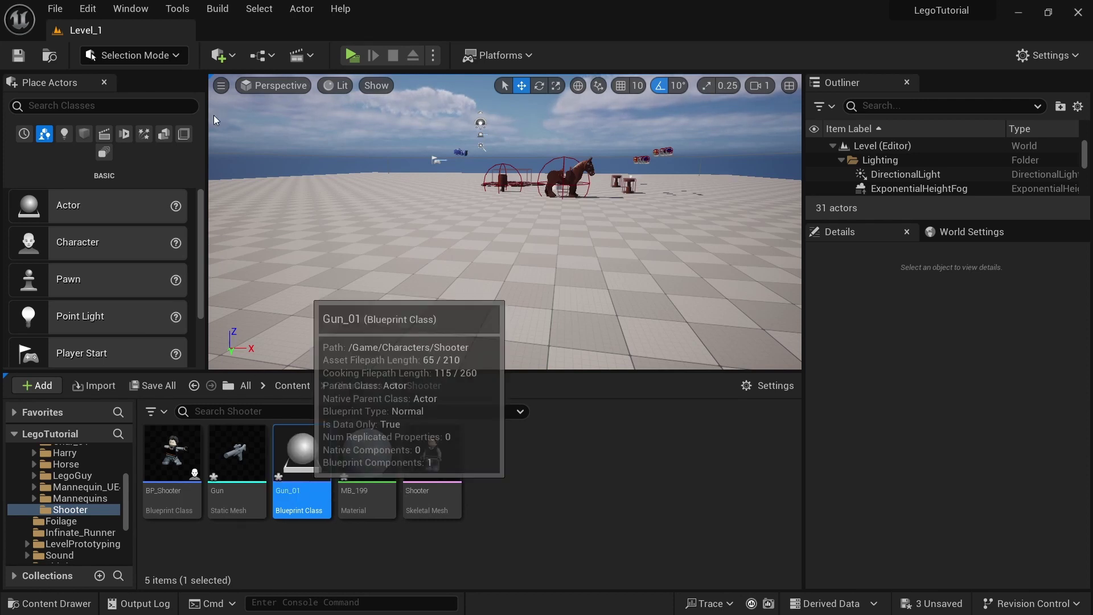
- Add the Gun static mesh to the Gun_01 blueprint with its collision preset set to NoCollision, and compile the blueprint
left_click_drag(236, 456, 63, 144)
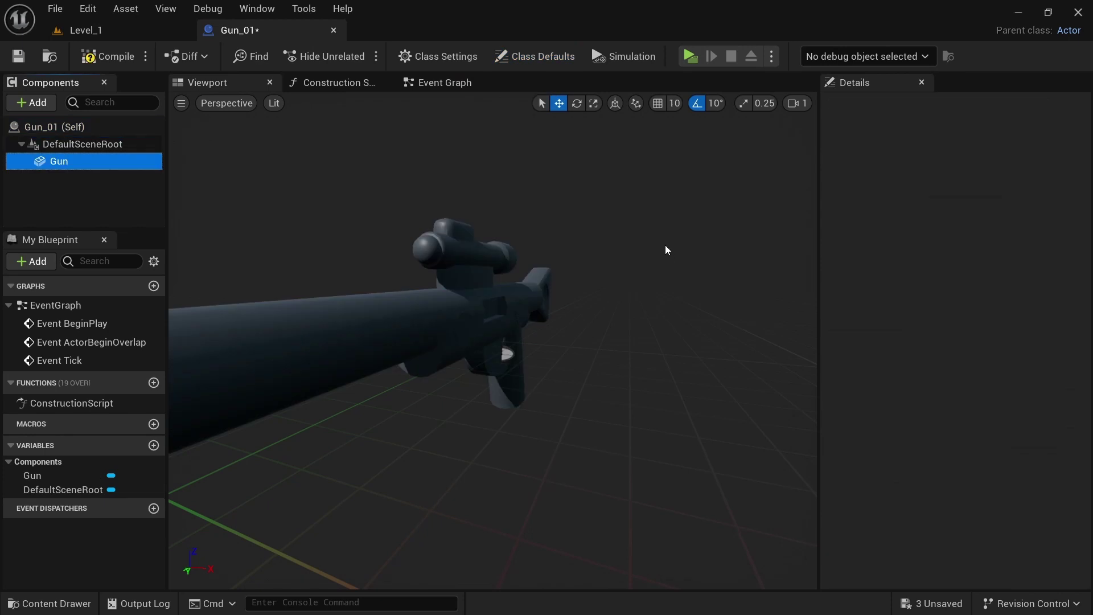
left_click(83, 164)
right_click_drag(364, 273, 398, 273)
scroll(863, 396, "down", 8)
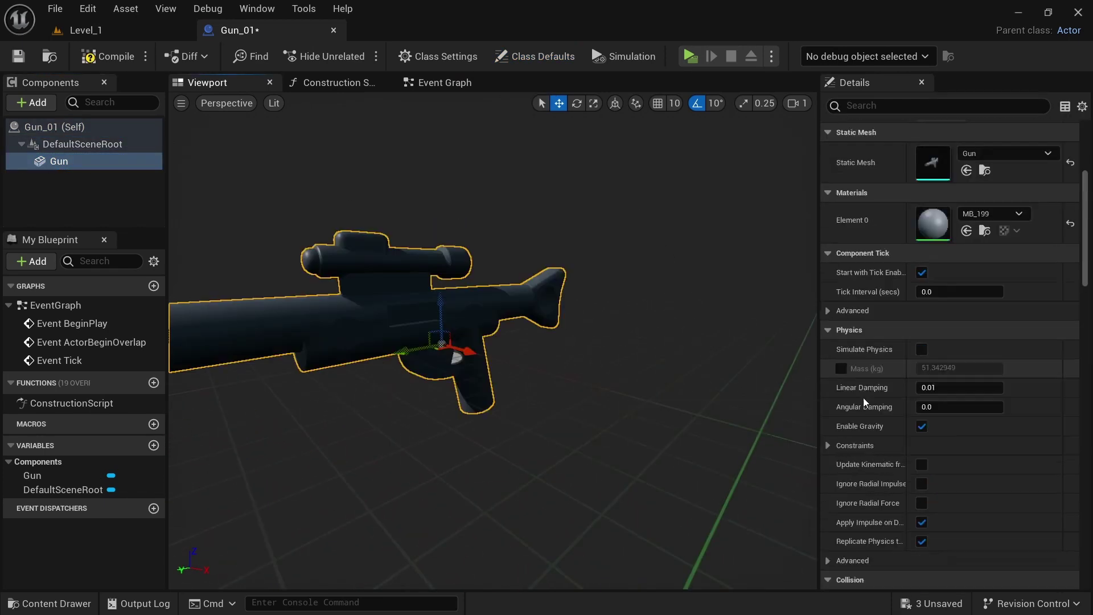
left_click(956, 358)
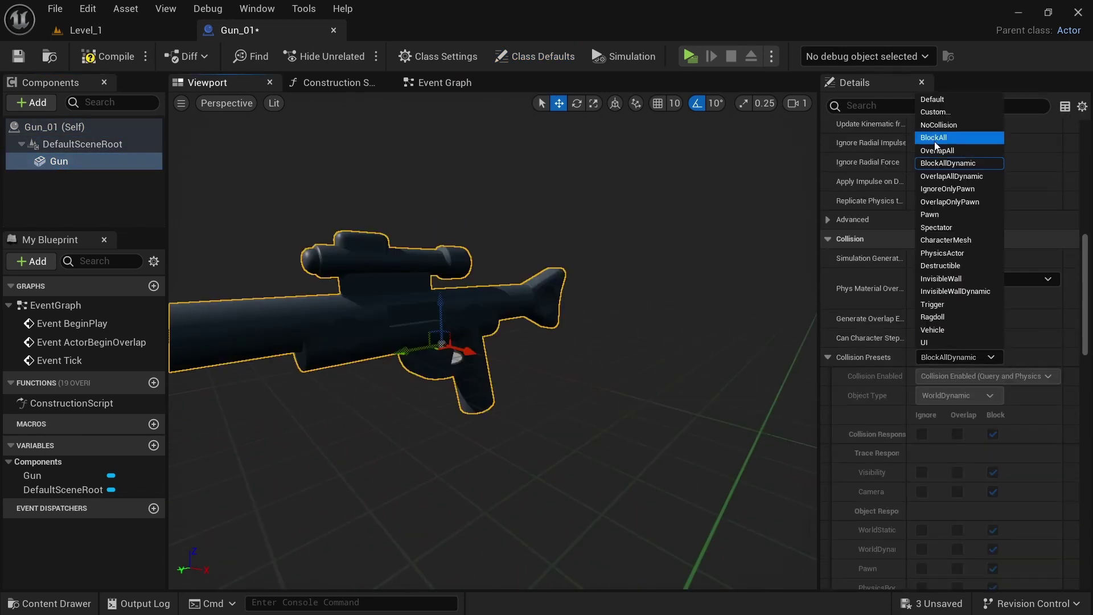
left_click(938, 126)
left_click(109, 55)
left_click(333, 31)
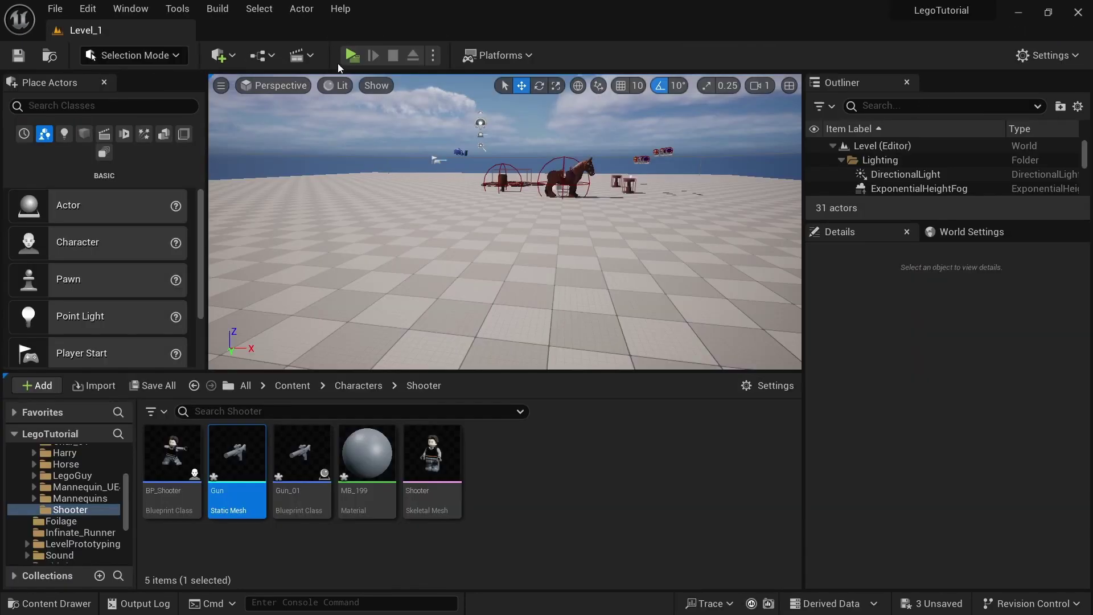
- Create an Actor blueprint class named Bullet_BP in the Shooter folder
right_click(497, 493)
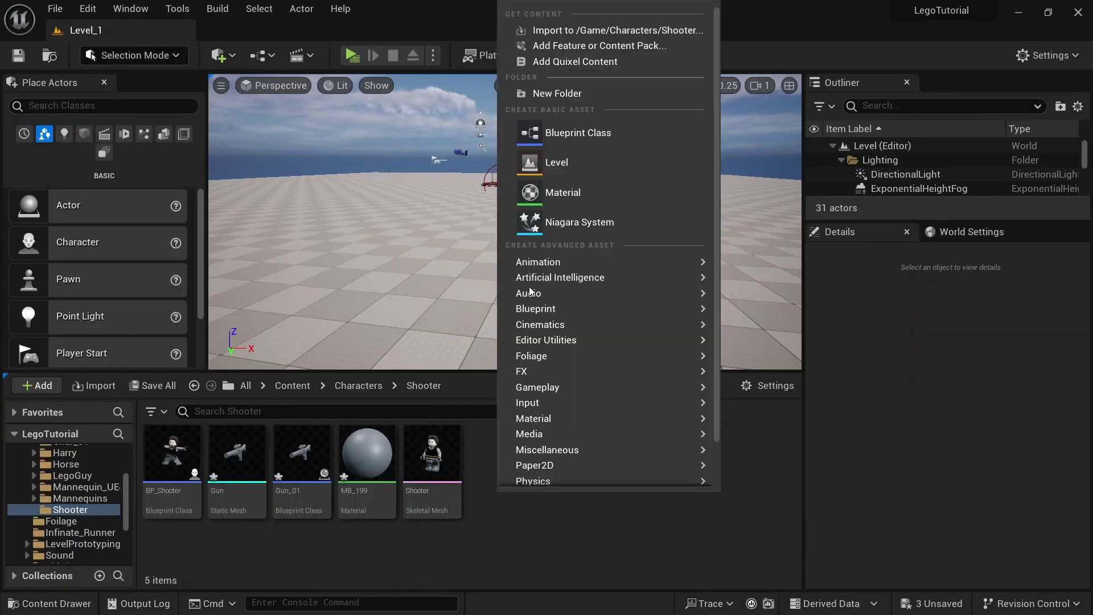
left_click(561, 141)
left_click(393, 190)
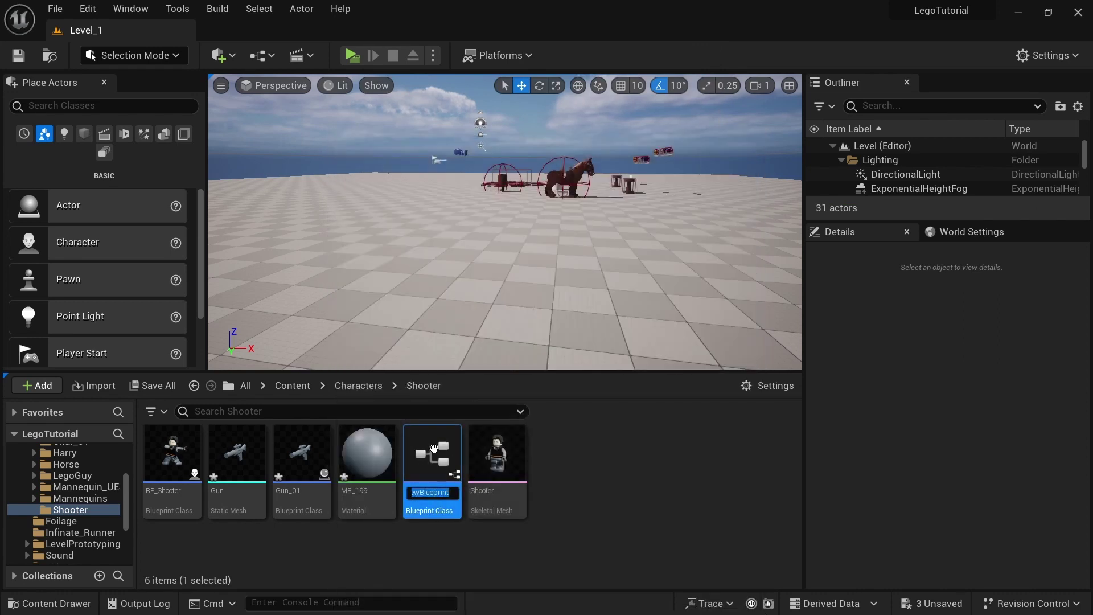
type("Bullet_BP")
key("Return")
- Add a sphere collision component to the Bullet_BP blueprint and make it replace the default scene root
double_click(236, 453)
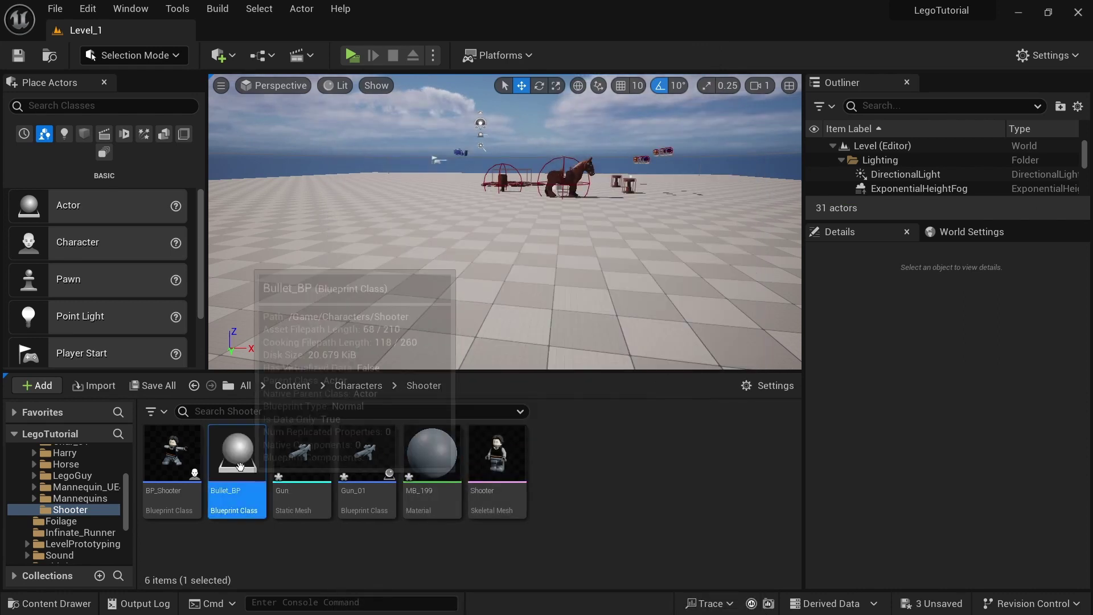
left_click(35, 105)
type("sph")
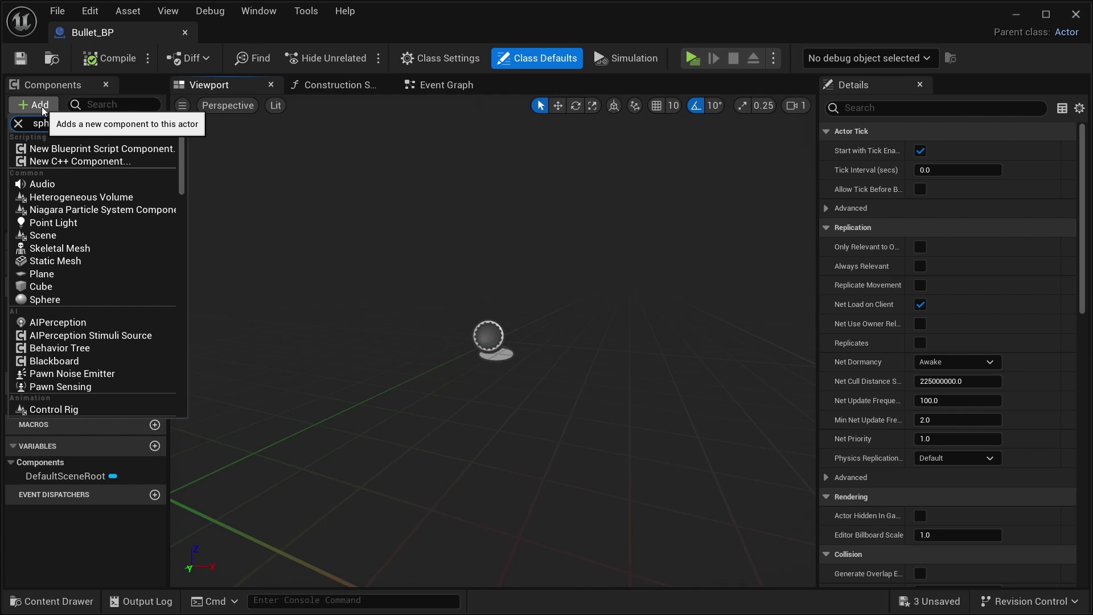
type("ere")
left_click(75, 172)
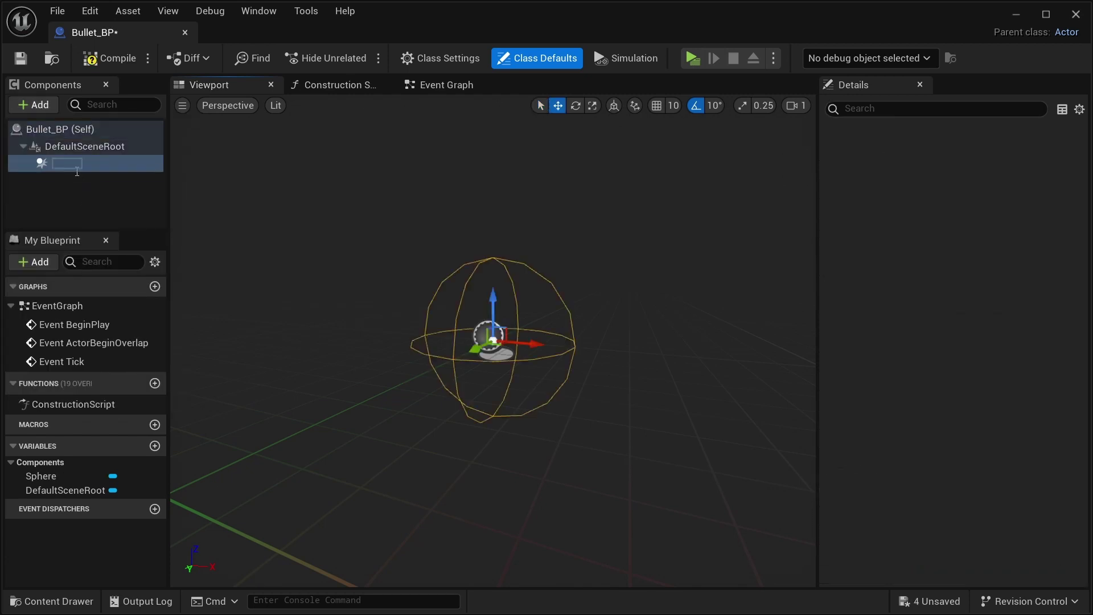
left_click(108, 190)
mouse_move(83, 171)
left_mouse_down()
mouse_move(86, 147)
mouse_move(76, 150)
left_mouse_up()
- Add a sphere-shaped static mesh component beneath the root collision sphere in Bullet_BP
left_click(33, 104)
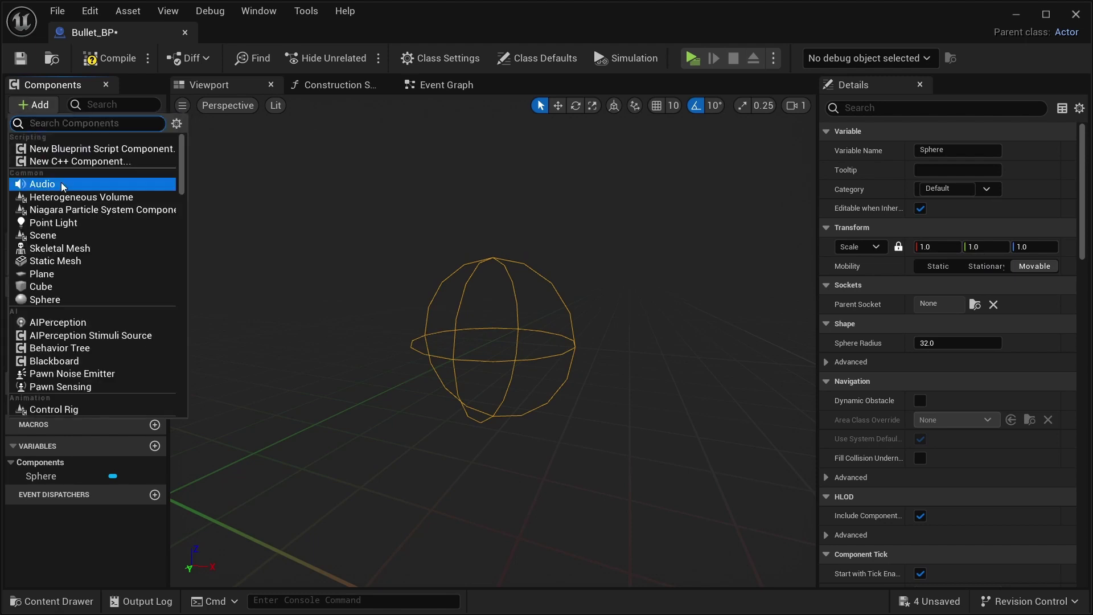
type("stat")
left_click(47, 150)
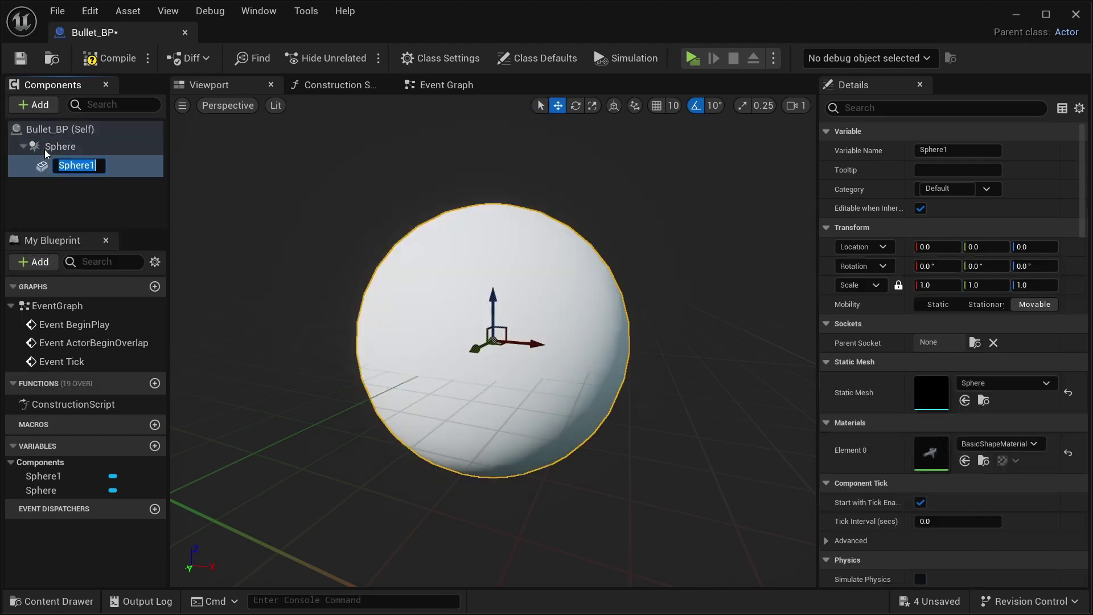
left_click(70, 196)
- Scale the bullet's sphere mesh uniformly to 0.545 and assign it the 3817d611_Mat material
left_click(86, 165)
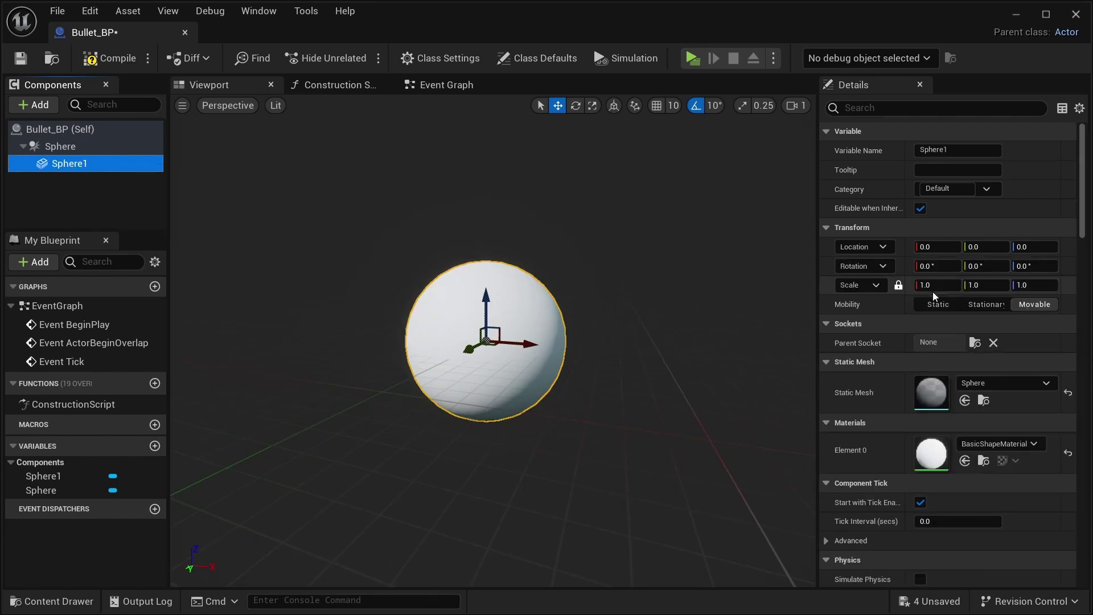
left_click_drag(933, 293, 908, 293)
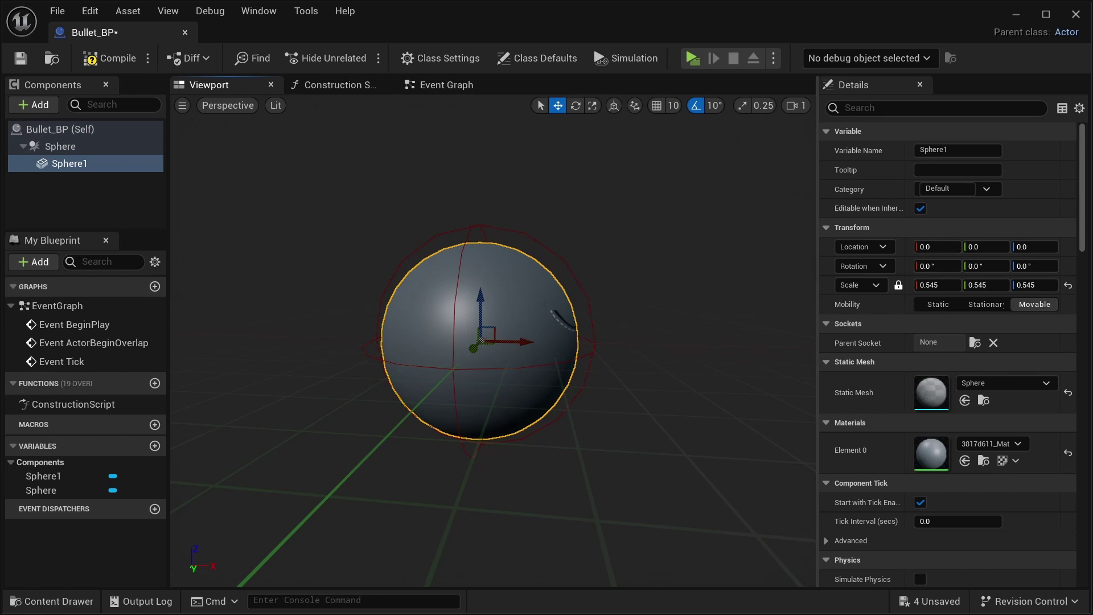
right_click_drag(492, 341, 572, 340)
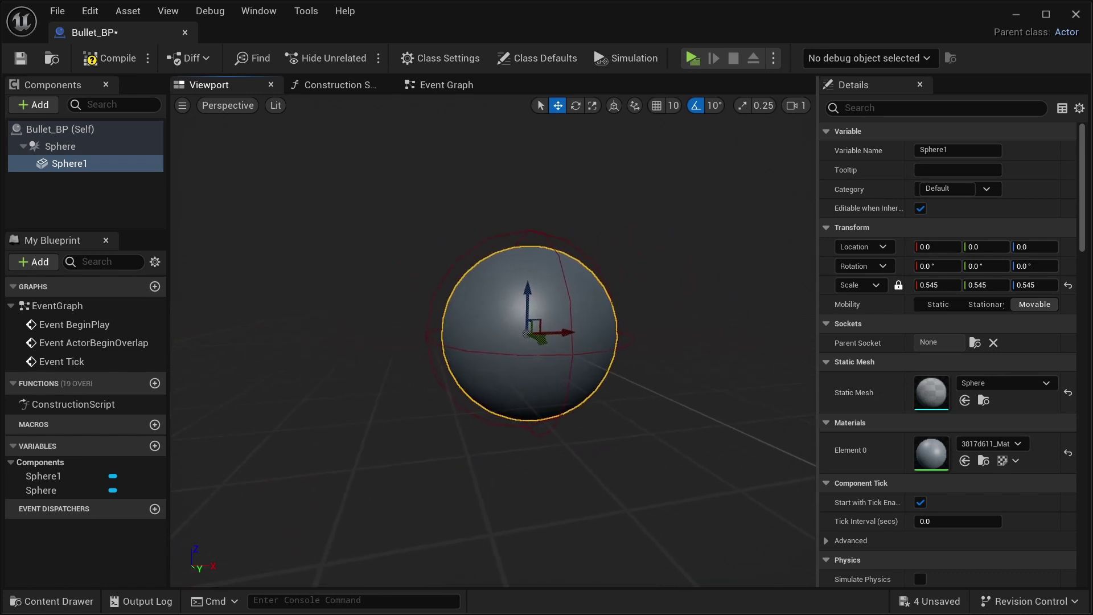
- Add a Projectile Movement component to Bullet_BP and set its initial speed and max speed to 3200
left_click(35, 104)
type("pro")
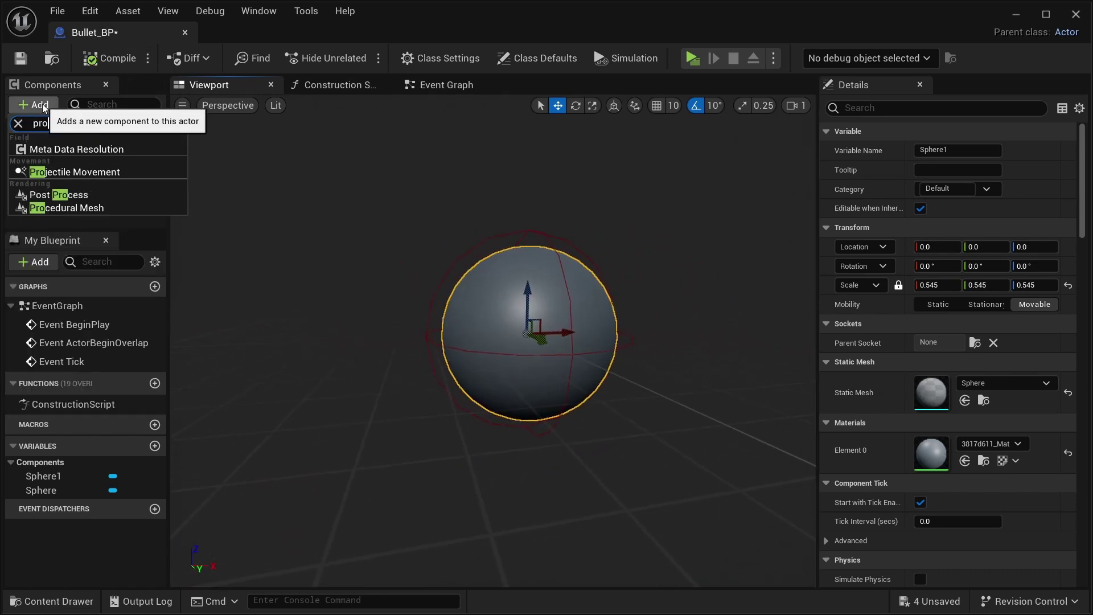
left_click(75, 171)
key("Return")
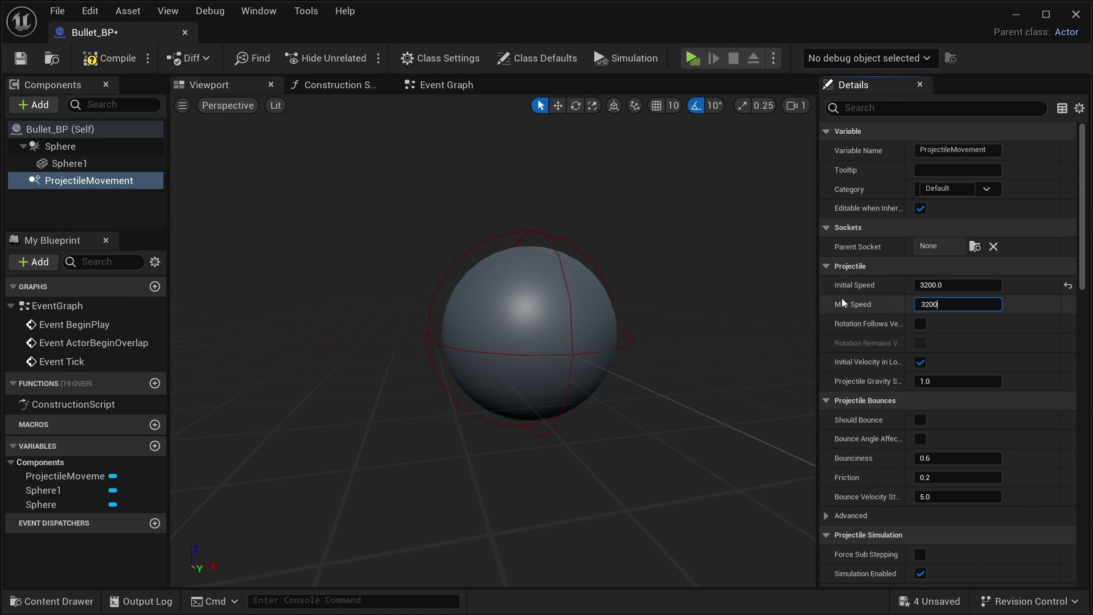
scroll(927, 413, "down", 15)
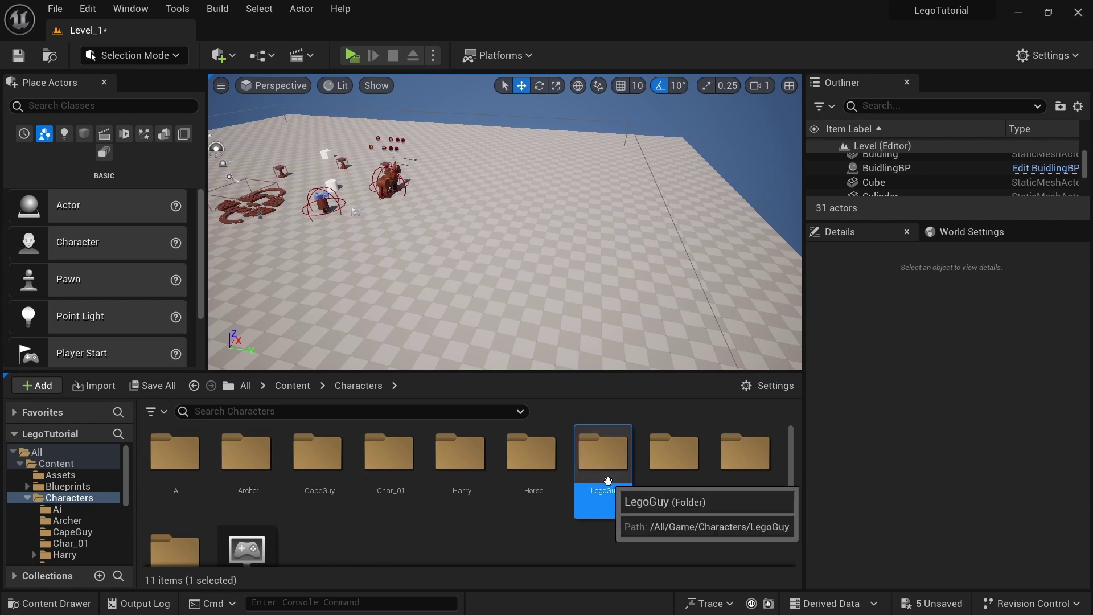
- Create a folder named Shooter inside LegoGuy's Animations folder and open it
double_click(602, 454)
double_click(175, 453)
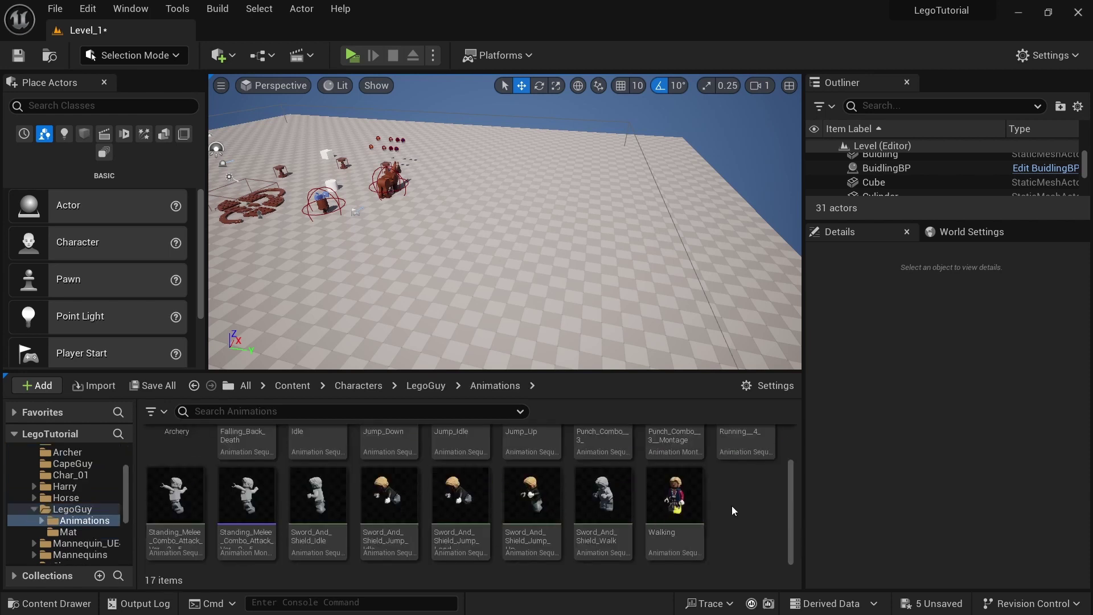
right_click(731, 505)
left_click(766, 105)
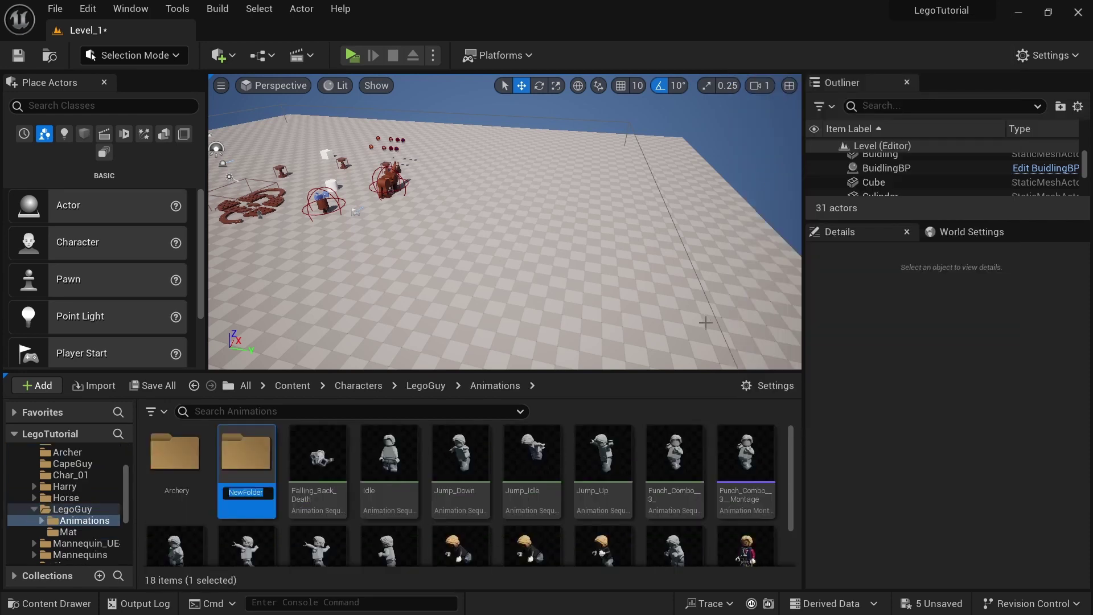
double_click(270, 468)
- Import the Downloads FBX animations from Walking Backwards.fbx through Rifle Idle.fbx into the Shooter folder, all using LegoMesh_Skeleton
right_click(264, 465)
left_click(298, 29)
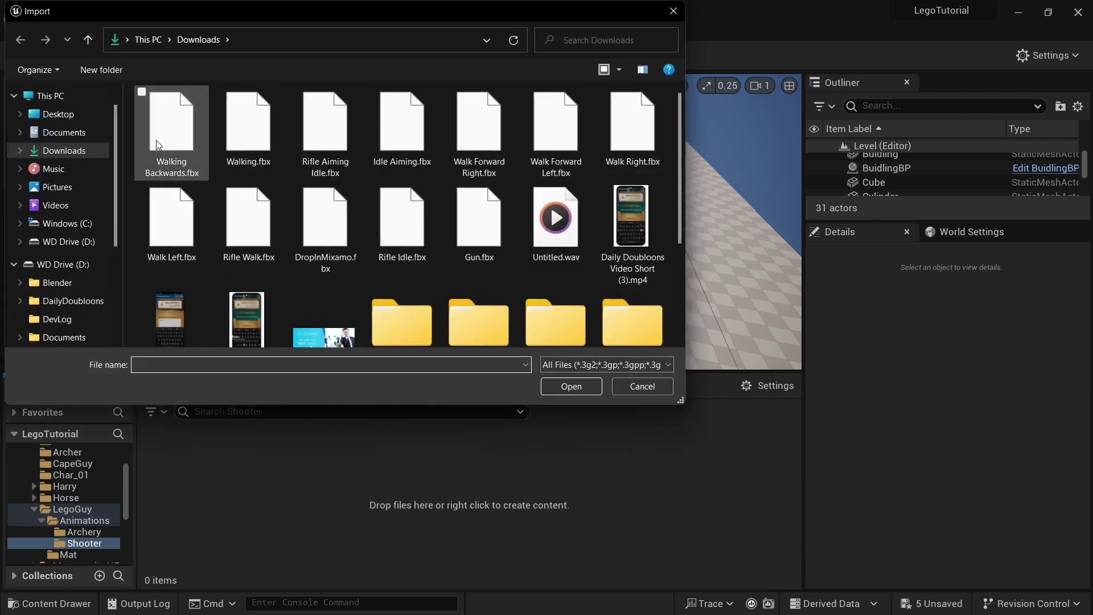
left_click(402, 222)
left_click(170, 128, "shift")
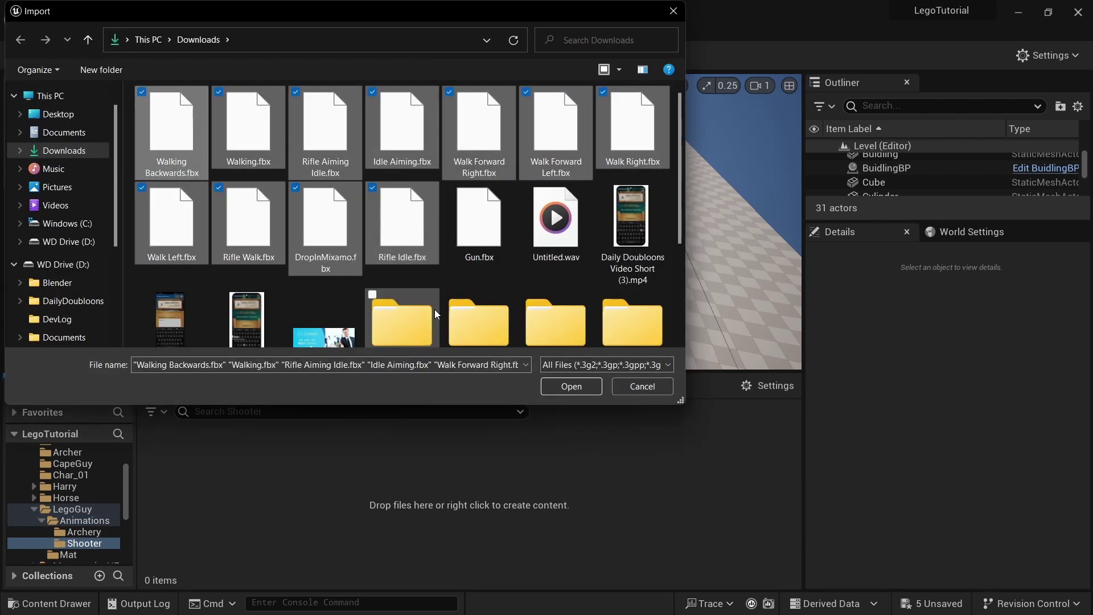
left_click(549, 384)
left_click(619, 140)
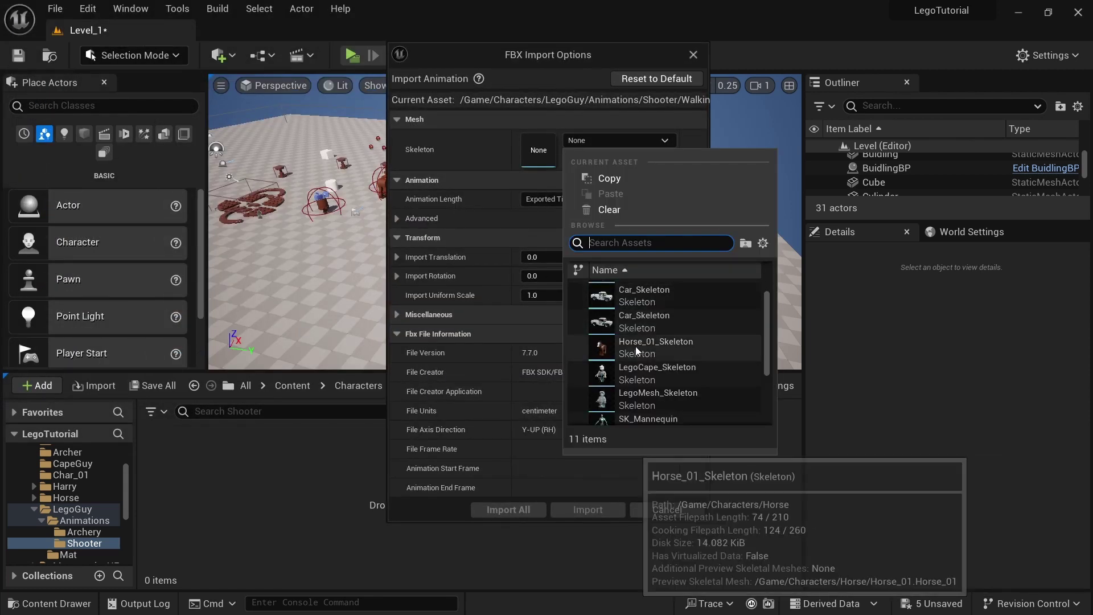
scroll(635, 346, "down", 1)
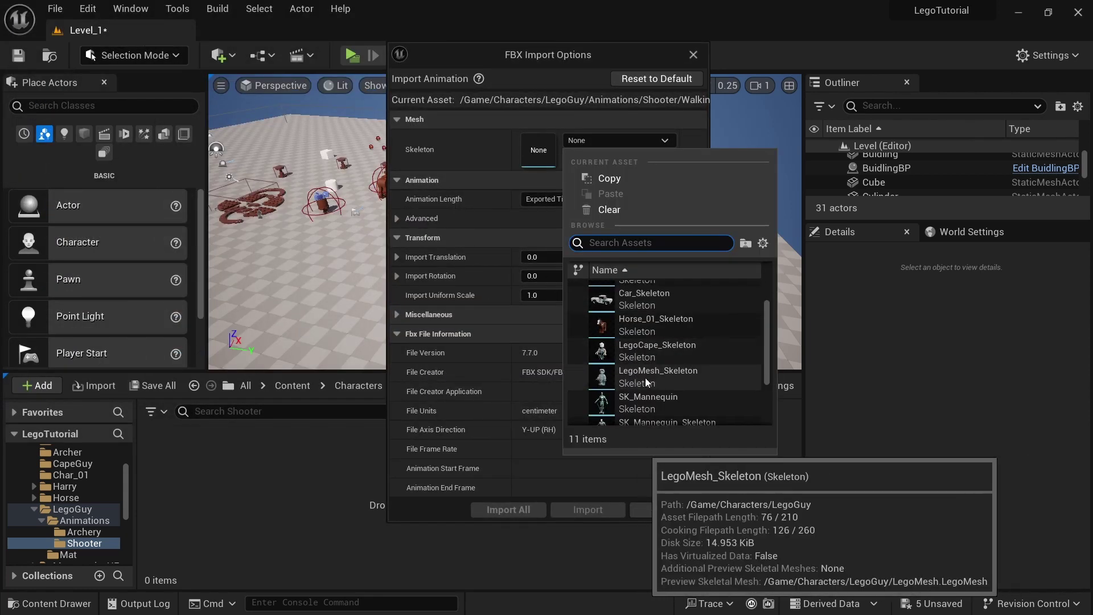
left_click(644, 377)
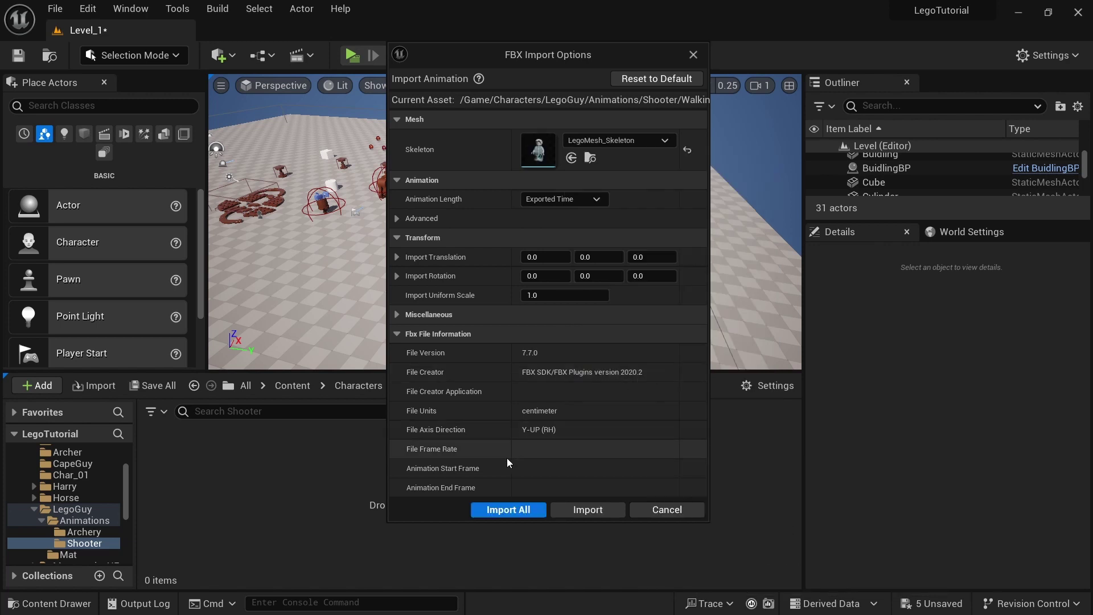
left_click(510, 508)
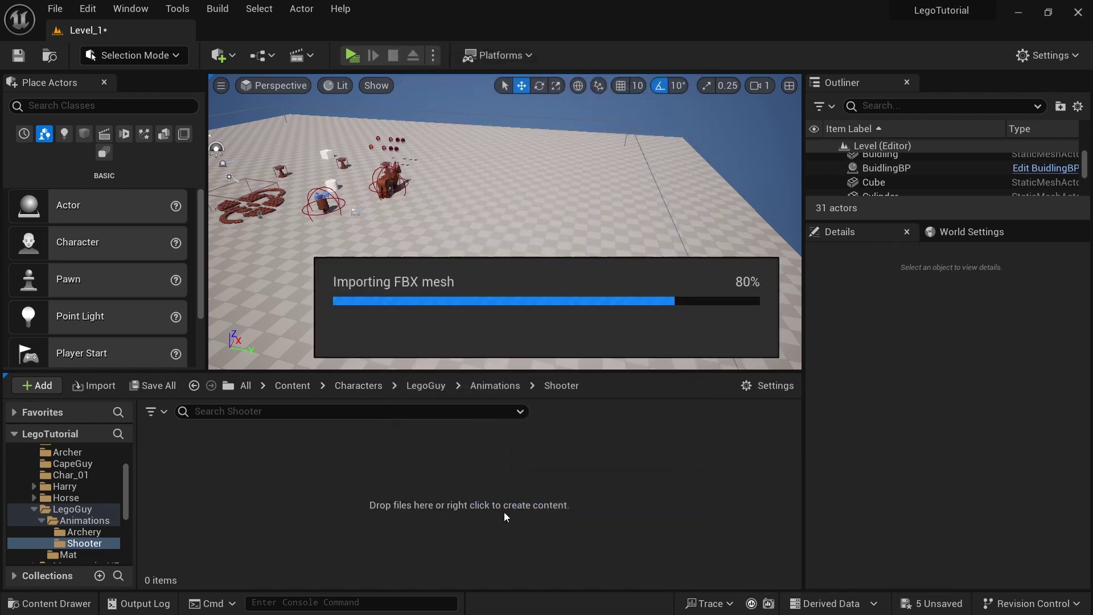
- Duplicate the LegoArchery_BS blend space in the LegoGuy folder and name the copy Shooter_BS
left_click(495, 385)
left_click(426, 385)
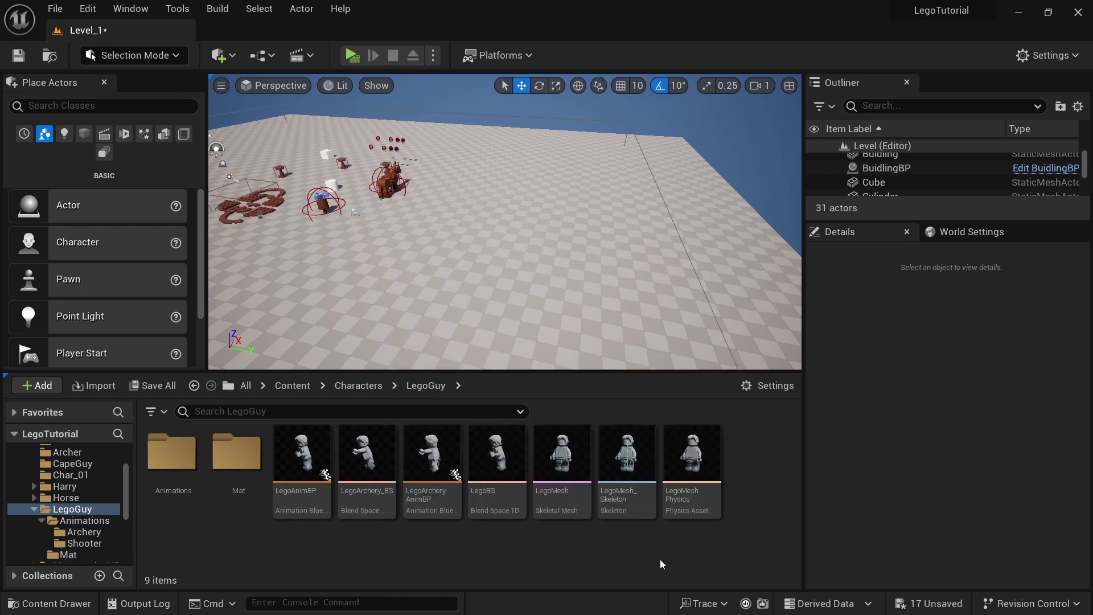
key("ctrl+v")
left_click(742, 514)
key("F2")
key("BackSpace")
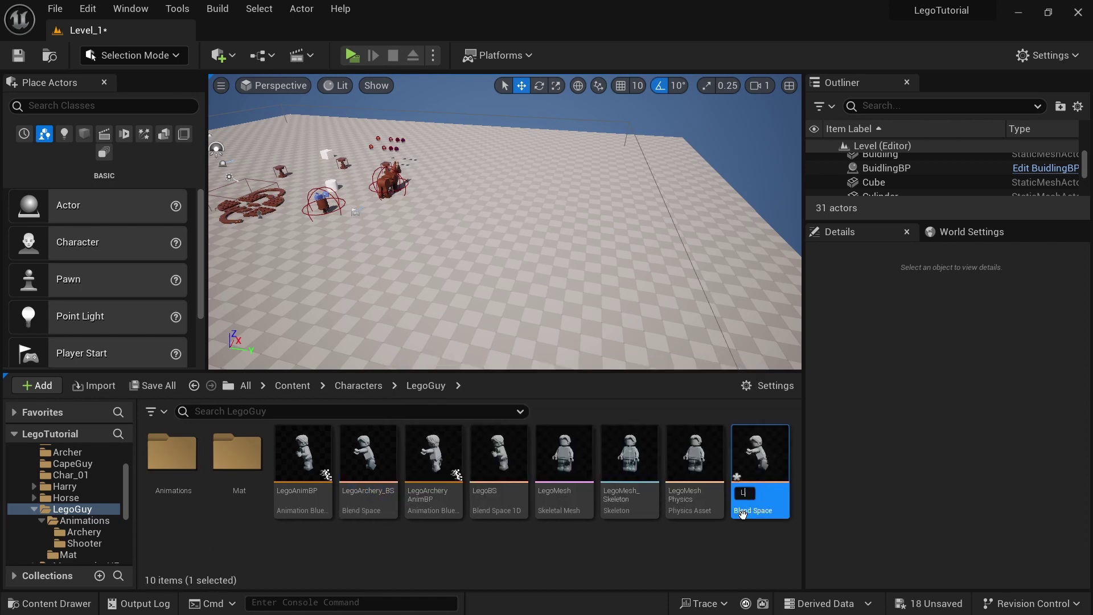
type("Shooter_BS")
key("Return")
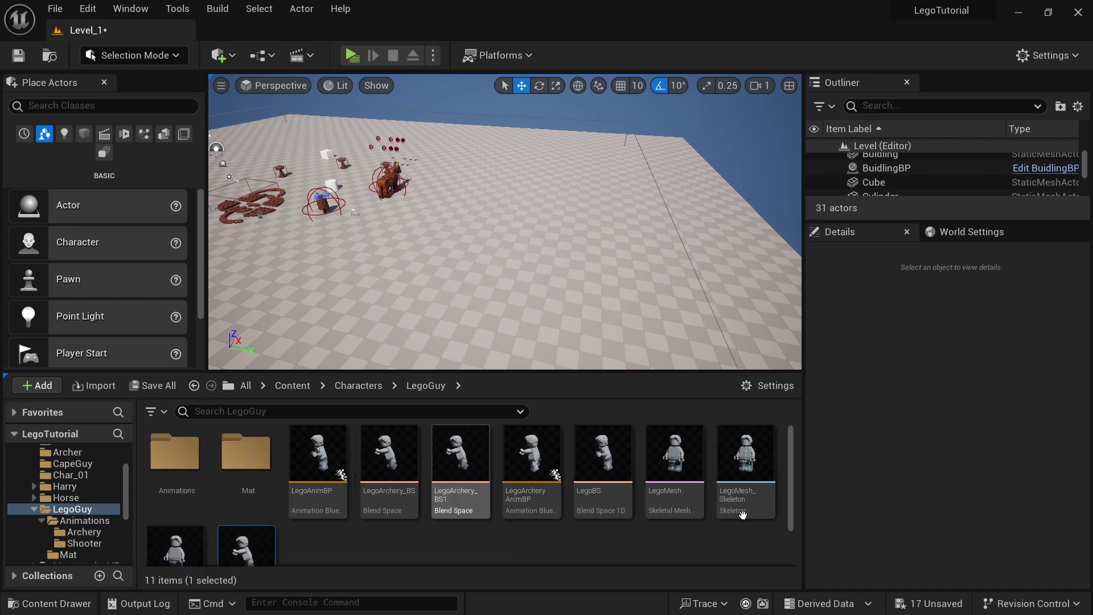
- Duplicate the LegoArcheryAnimBP animation blueprint and name the copy ShooterAnim_BP
left_click(456, 472)
scroll(457, 482, "up", 1)
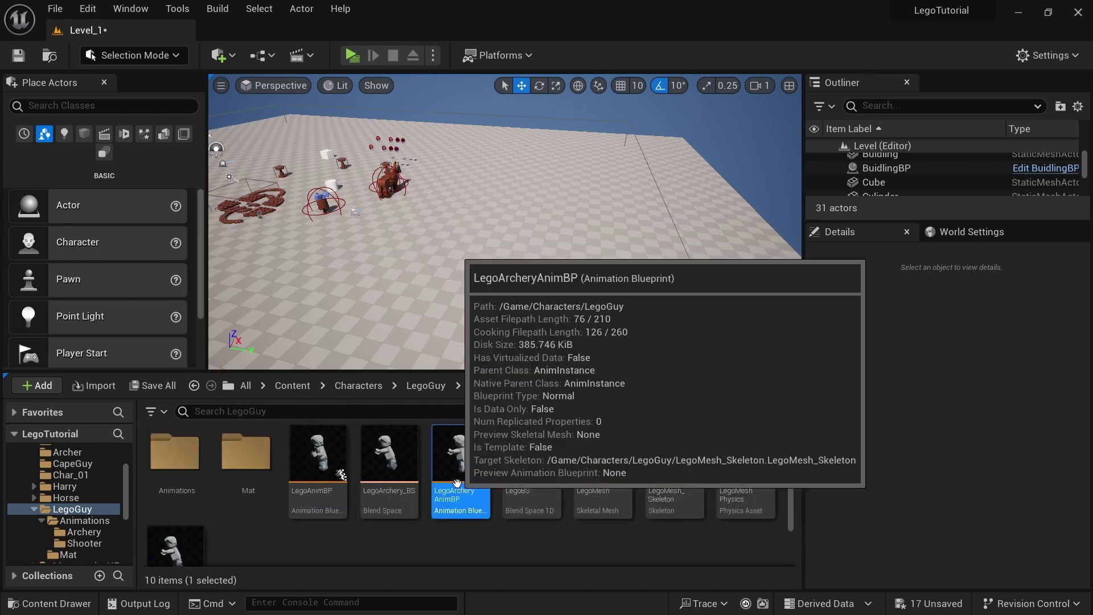
left_click(270, 537)
scroll(269, 537, "down", 1)
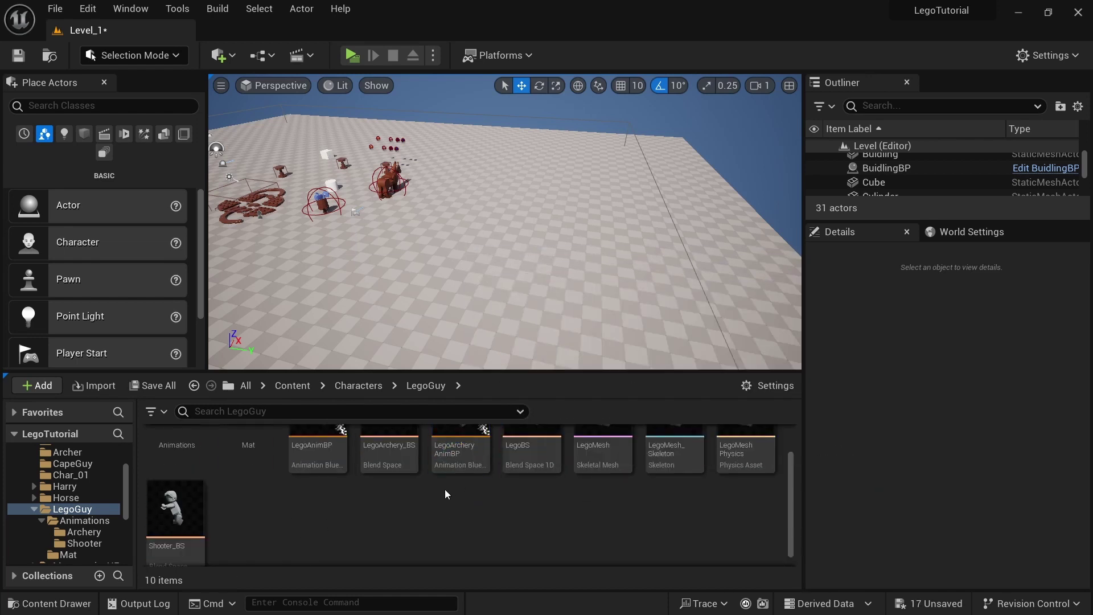
key("ctrl+v")
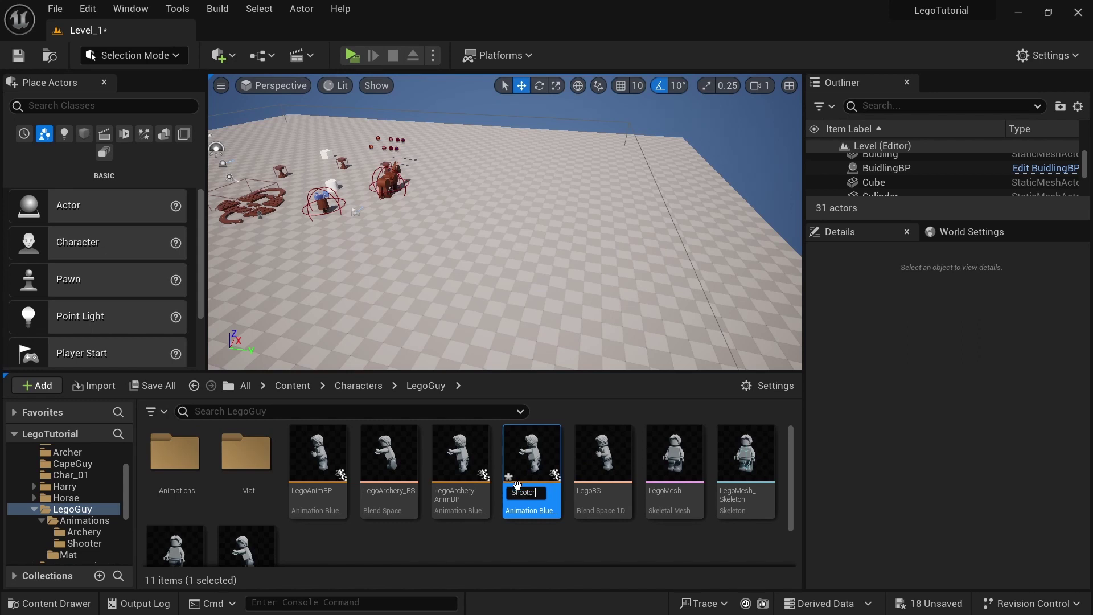
type("ShooterAnim_BP")
key("Return")
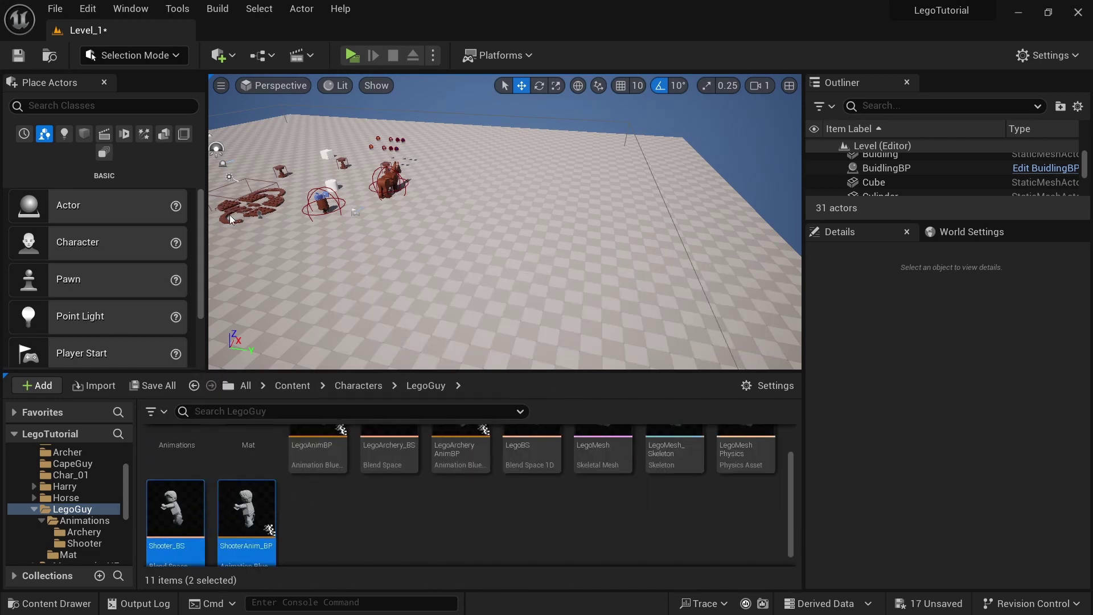
- Open Shooter_BS and ShooterAnim_BP, and replace the blend space's archery samples with Rifle_Walk at yaw offset 0 and speed 500
key("Return")
left_click(409, 470)
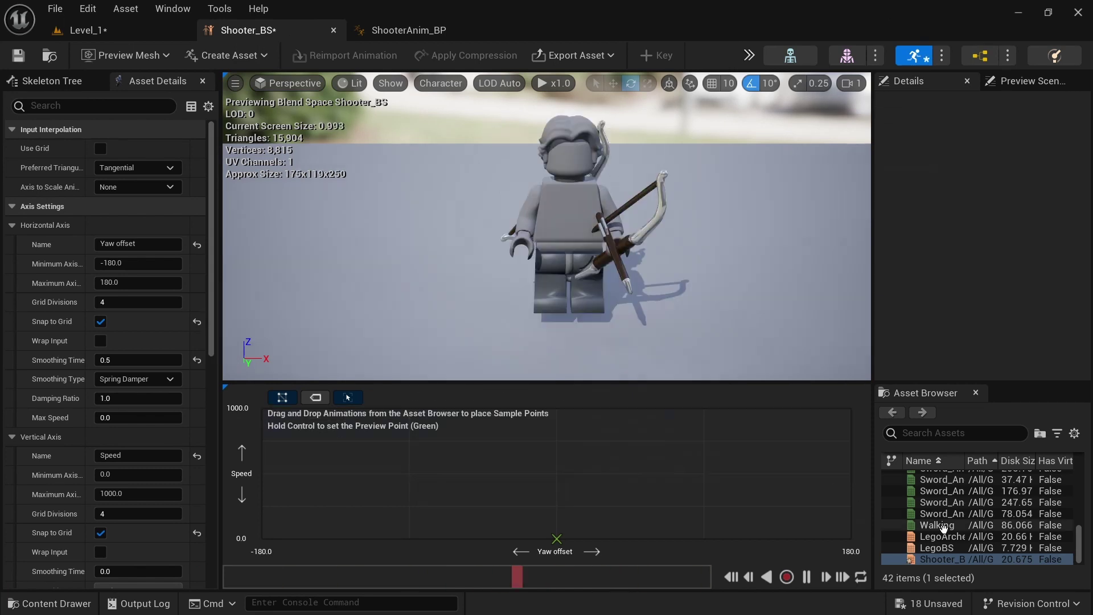
scroll(943, 527, "up", 3)
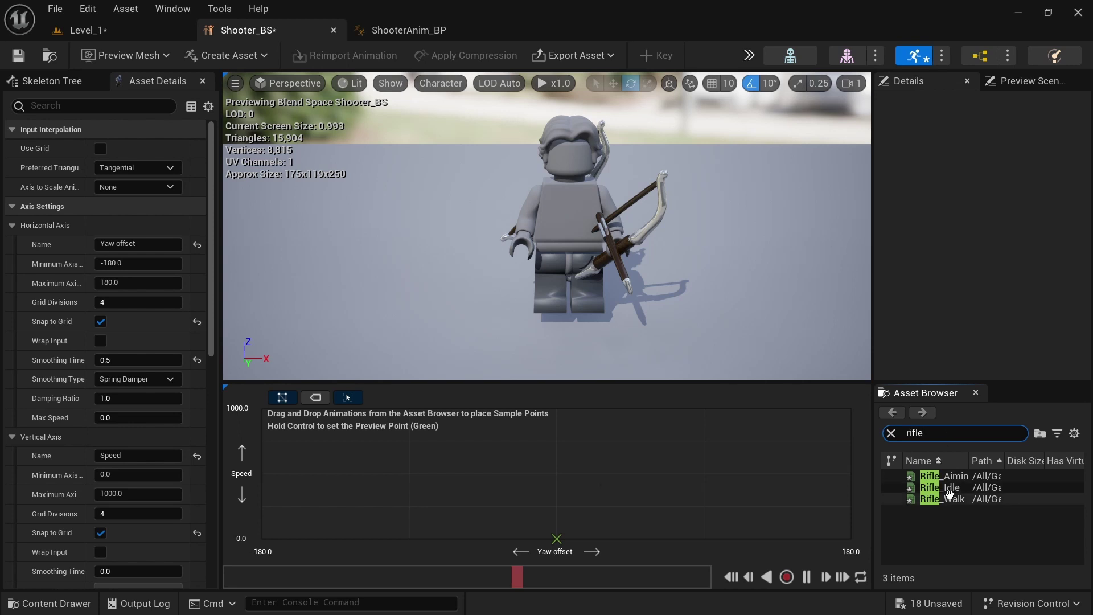
left_click_drag(947, 498, 569, 475)
- Place the left-walk animation at yaw offset 180 and the right-walk animation at -180 in Shooter_BS, both at speed 500
double_click(939, 433)
type("left")
left_click_drag(941, 510, 820, 481)
double_click(939, 433)
type("right")
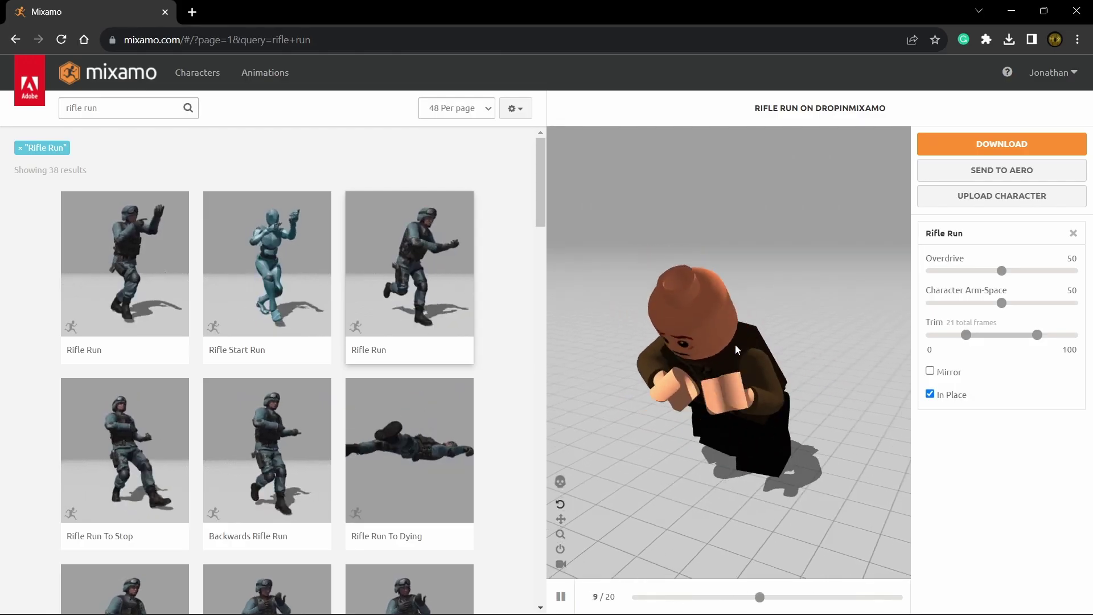
- Bring Mixamo's in-place Rifle Run into the Shooter folder on LegoMesh_Skeleton and place it in Shooter_BS at yaw offset 0, speed 1000
left_click(979, 145)
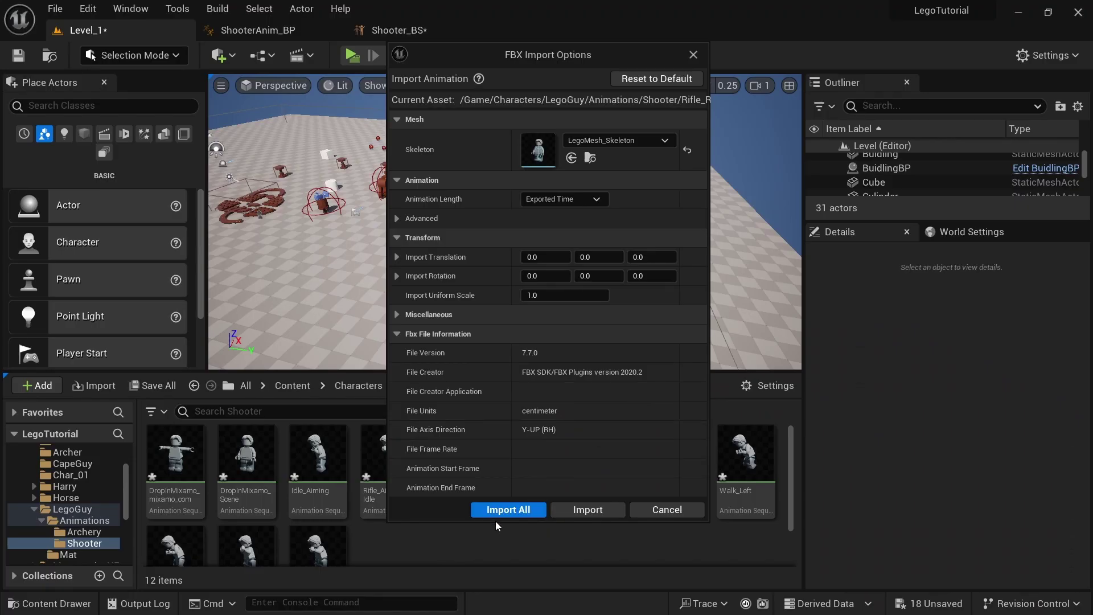
left_click(503, 509)
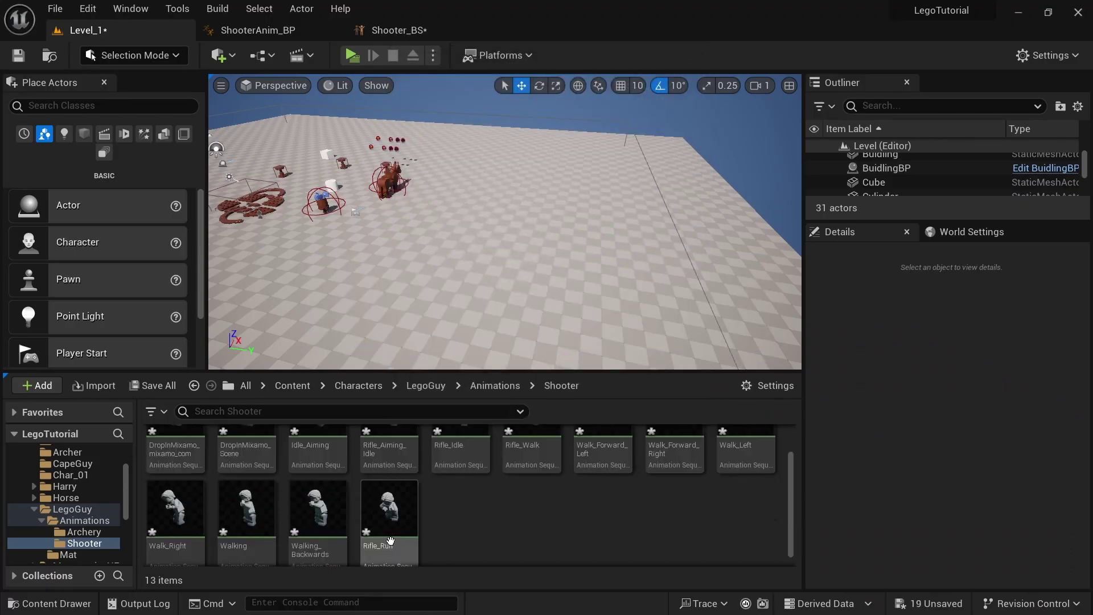
left_click_drag(389, 507, 460, 32)
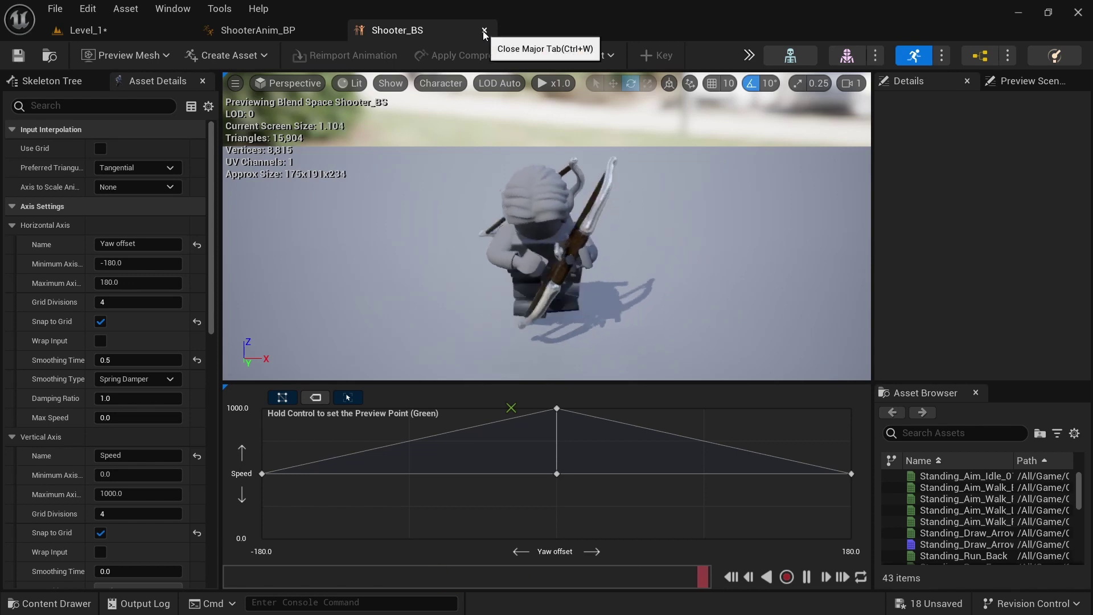
left_click(484, 31)
- Import the Jump_Up, Jump_Loop and Jump_Down animations into the Shooter folder
left_click(61, 449)
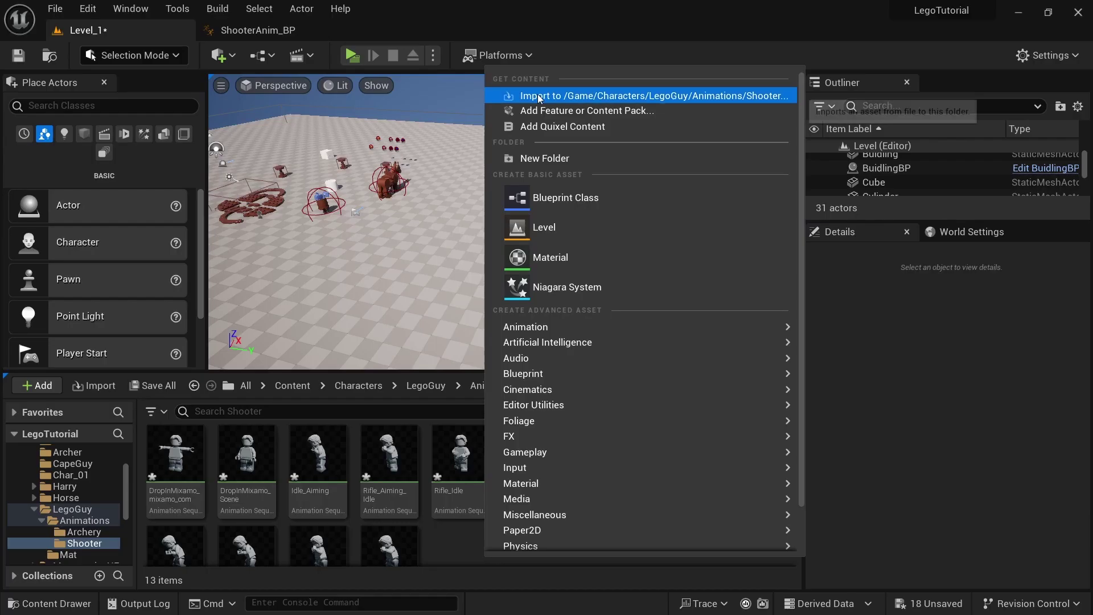
left_click(537, 94)
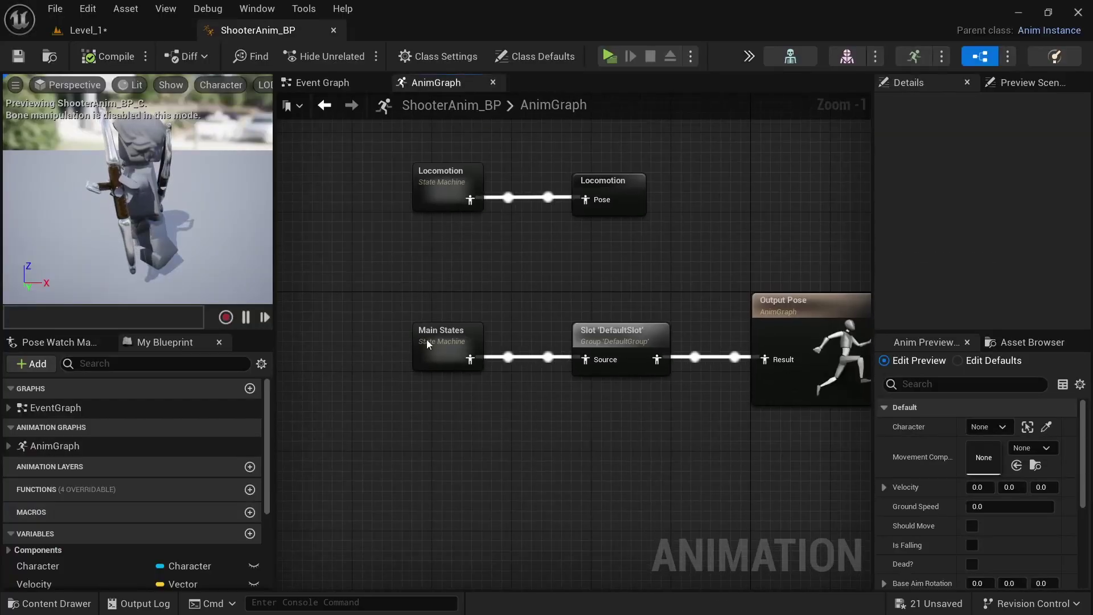
- Use the Shooter folder's Jump_Up animation in the Jump state of ShooterAnim_BP's Main States machine
double_click(426, 339)
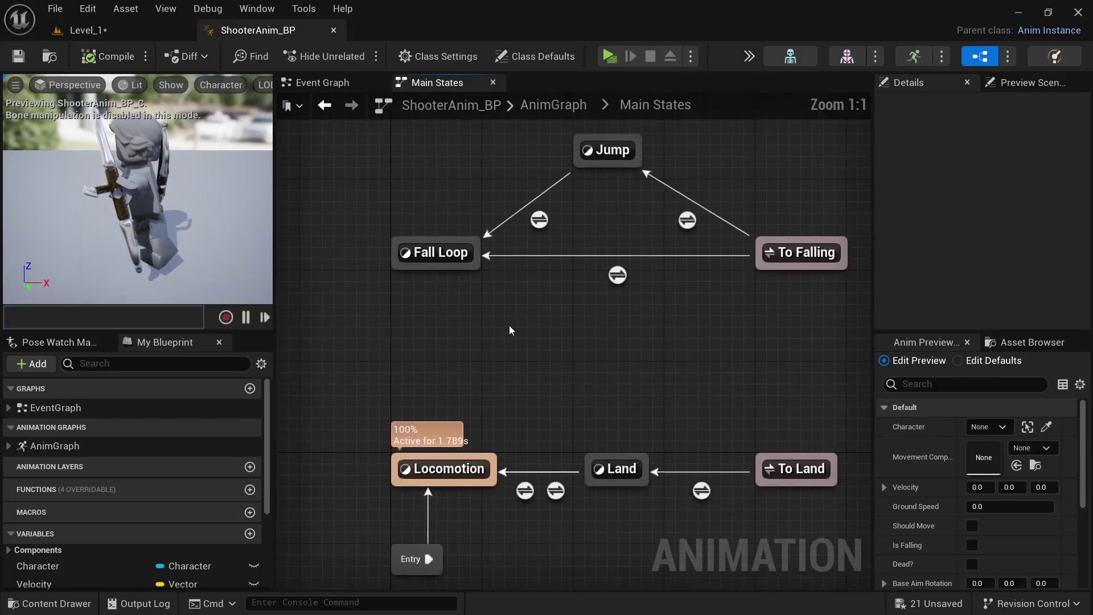
right_click_drag(600, 345, 595, 307)
double_click(614, 195)
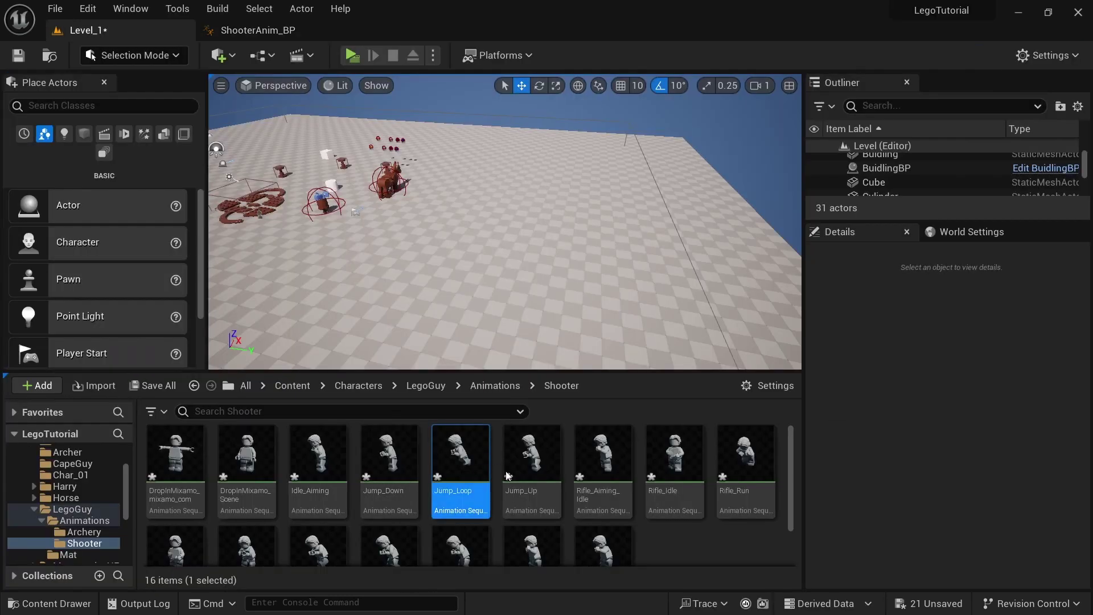
left_click_drag(532, 455, 566, 387)
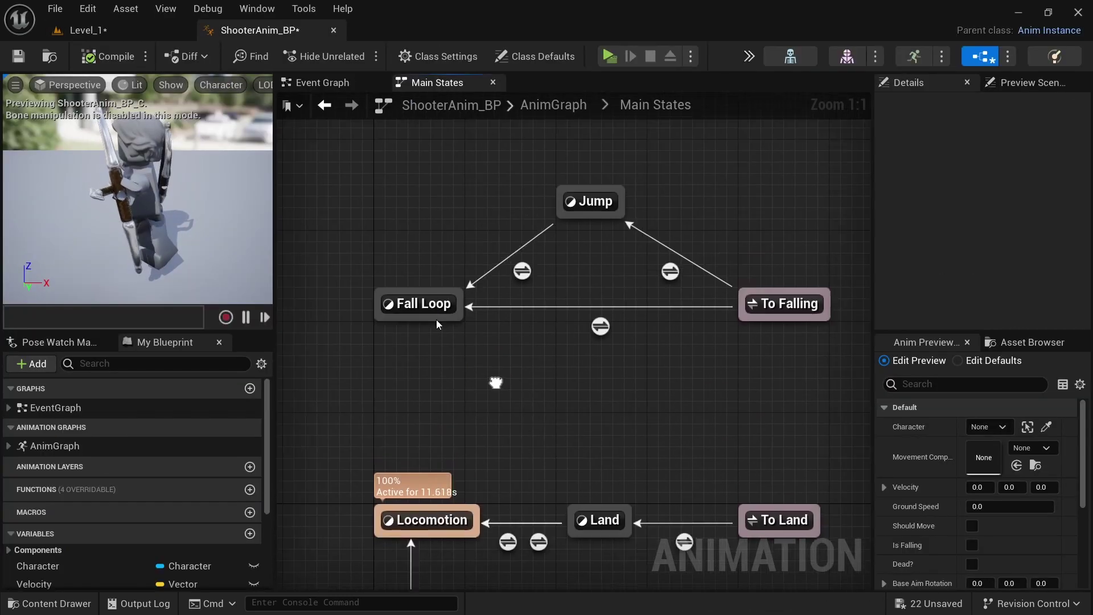
- Use the Shooter folder's Jump_Loop animation in the Fall Loop state of Main States
left_click(422, 309)
double_click(422, 309)
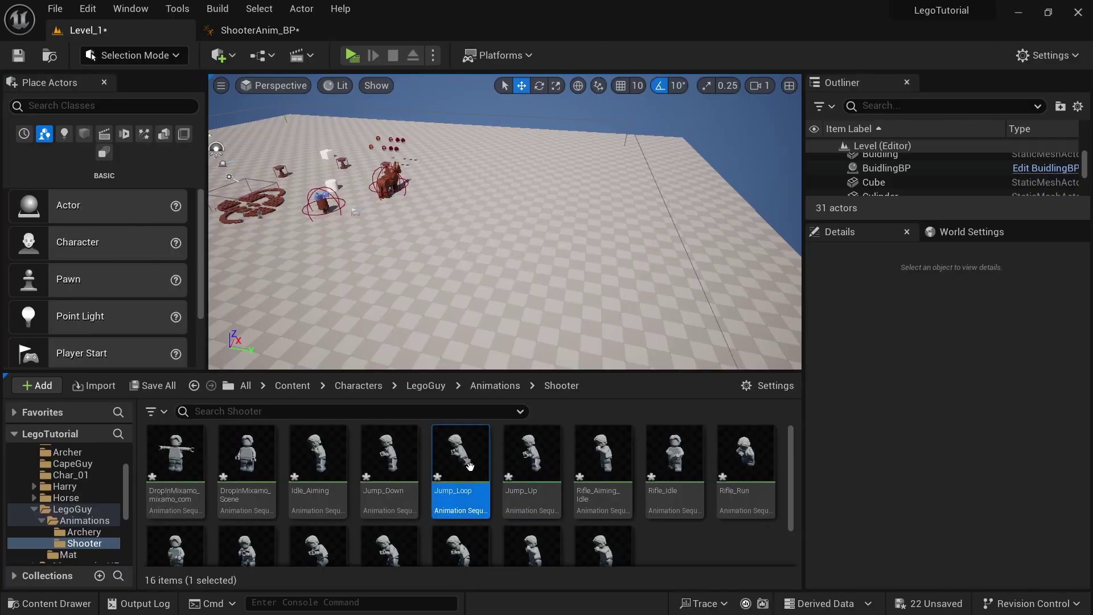
left_click_drag(463, 455, 472, 346)
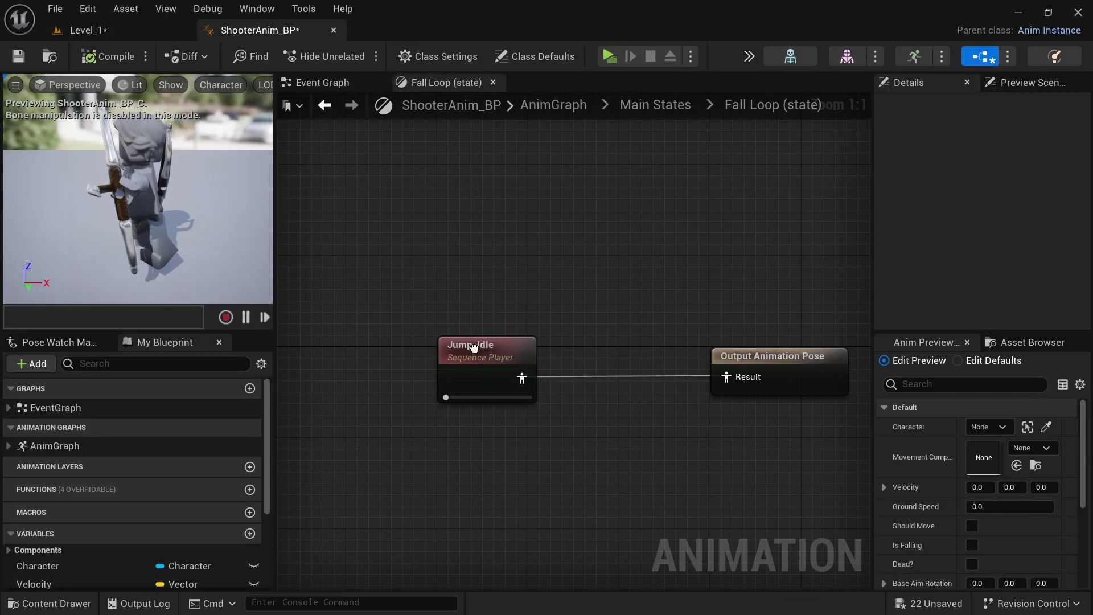
- Use the Shooter folder's Jump_Down as the Land state's pose and remove the cached Locomotion pose and Apply Additive nodes
left_click(655, 105)
right_click_drag(561, 328, 558, 312)
double_click(613, 451)
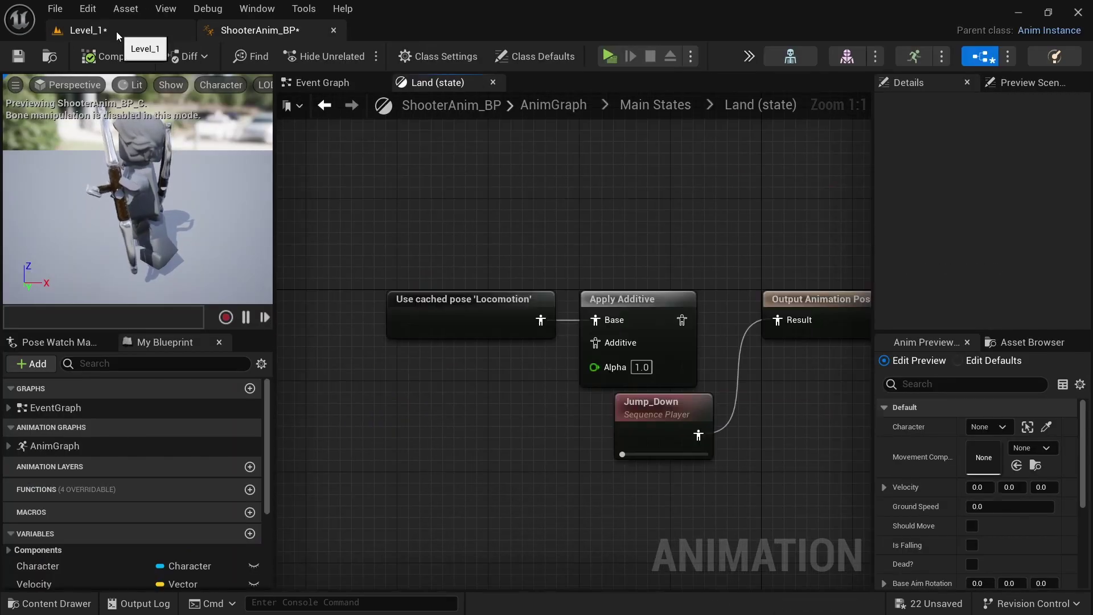
left_click(116, 32)
left_click_drag(334, 45, 663, 424)
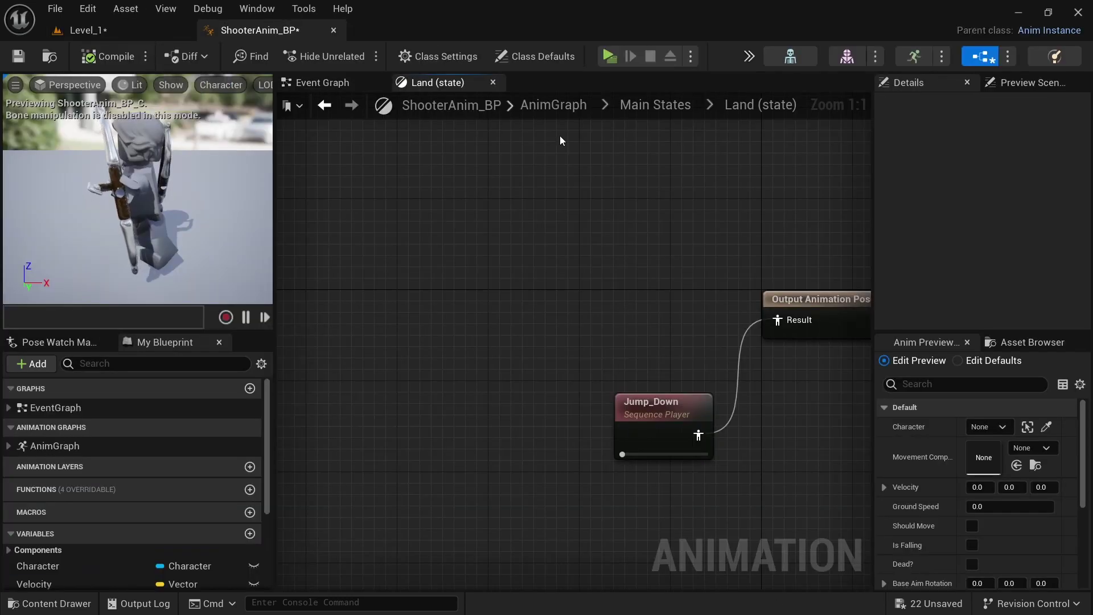
- Use the Rifle_Idle animation in the Idle state of the Locomotion state machine
left_click(655, 105)
double_click(432, 418)
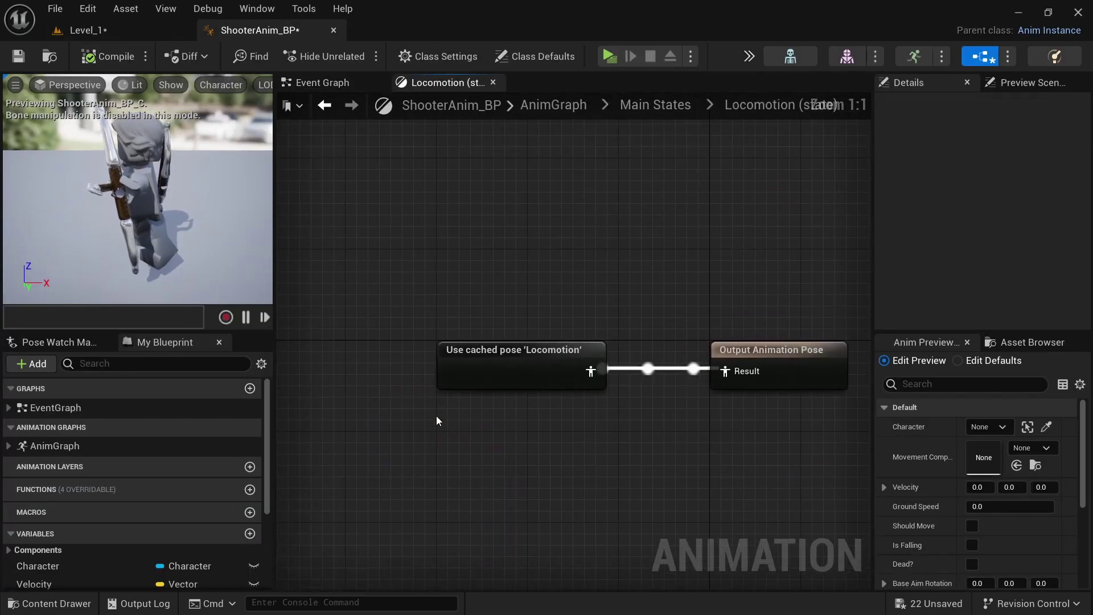
left_click(529, 367)
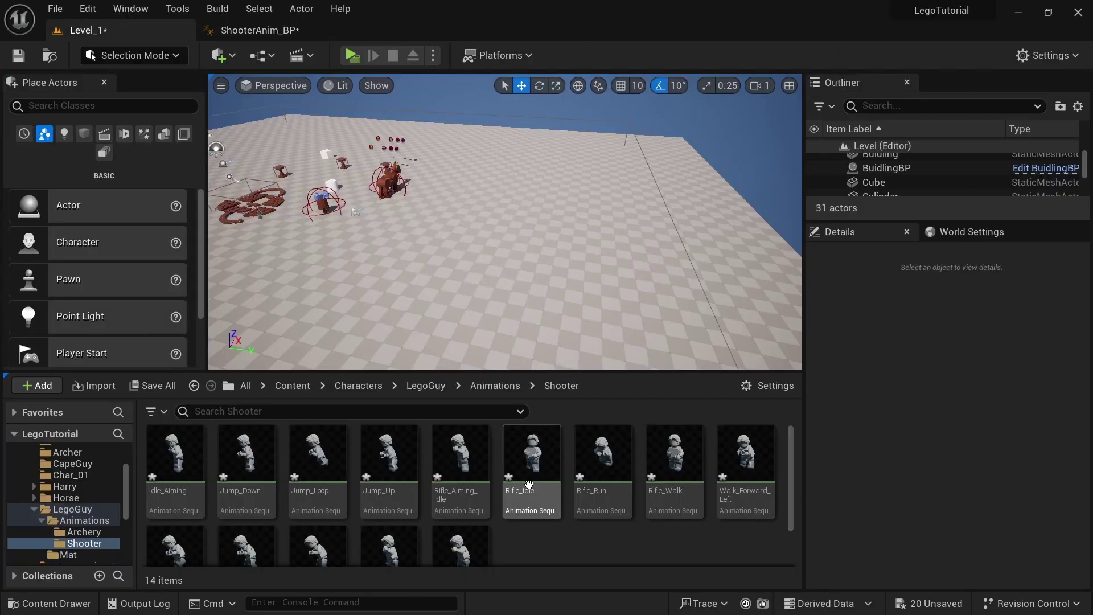
left_click_drag(524, 459, 539, 202)
left_click(655, 105)
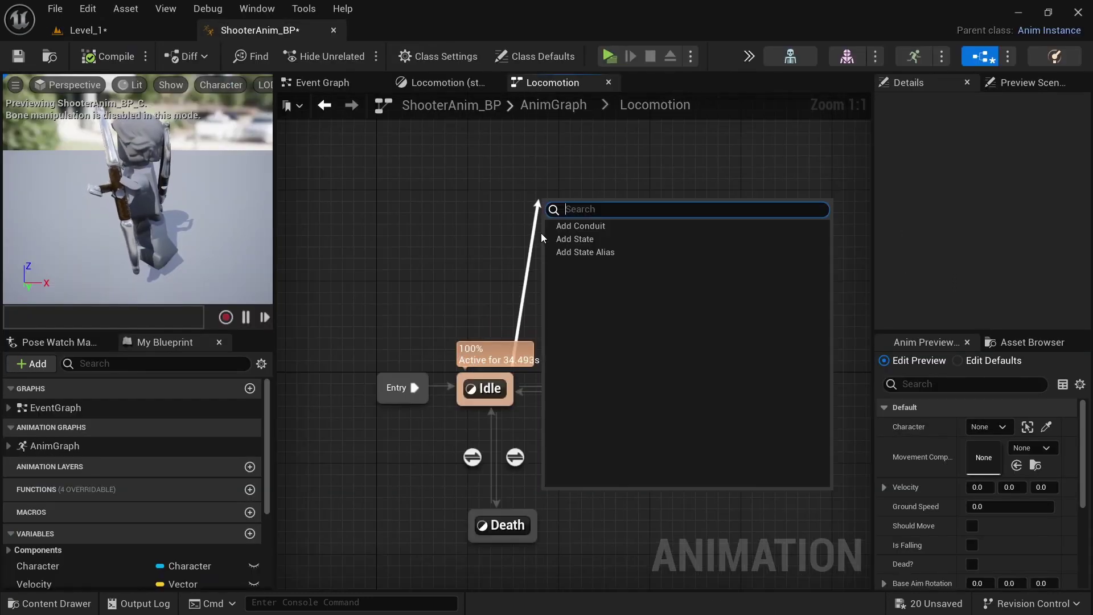
- Add a state named Aim to the Locomotion state machine with a transition from Idle
left_click(576, 240)
type("A")
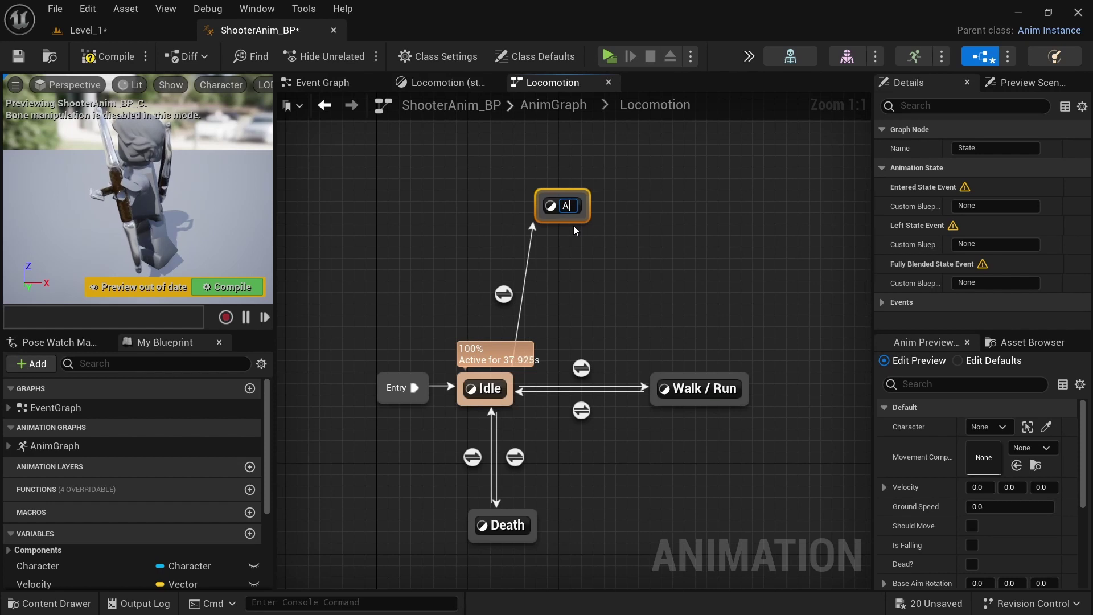
type("im")
key("Return")
- Add a transition from Aim back to Idle and transitions in both directions between Aim and Walk / Run
mouse_move(556, 226)
left_mouse_down()
mouse_move(493, 363)
mouse_move(550, 224)
left_mouse_up()
left_click_drag(551, 222, 498, 377)
left_click_drag(589, 222, 703, 385)
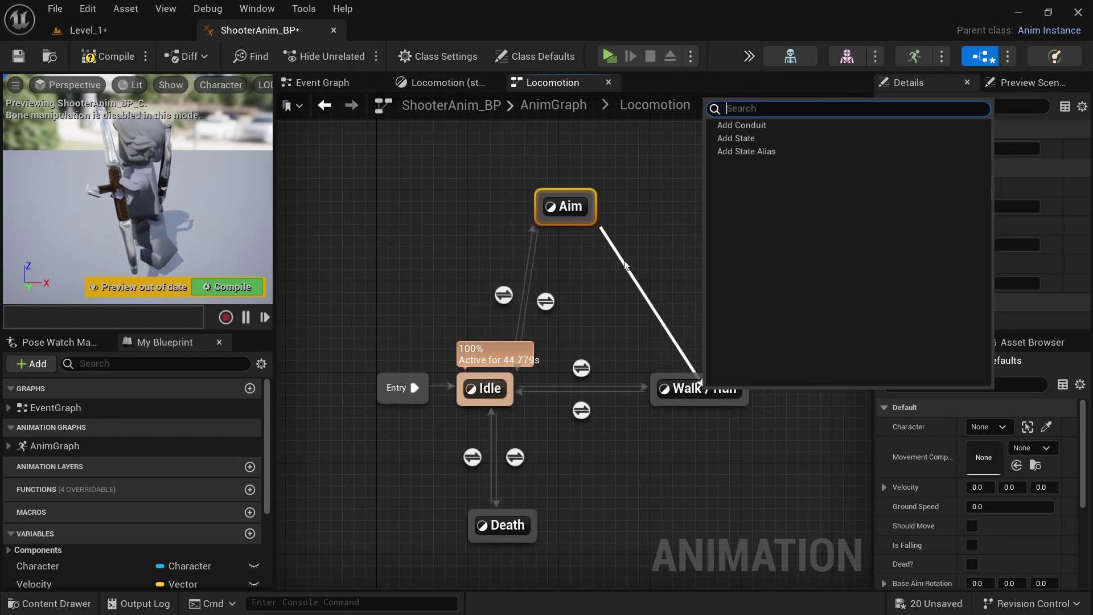
left_click(616, 204)
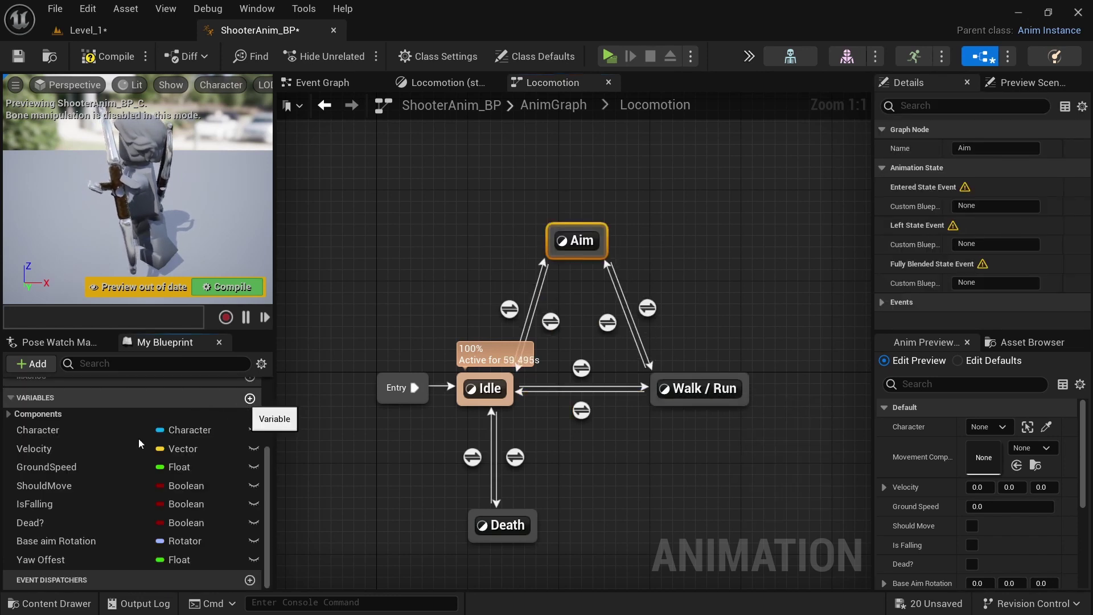
- Create a Boolean variable named Aim? in the animation blueprint
left_click(250, 397)
type("Aim?")
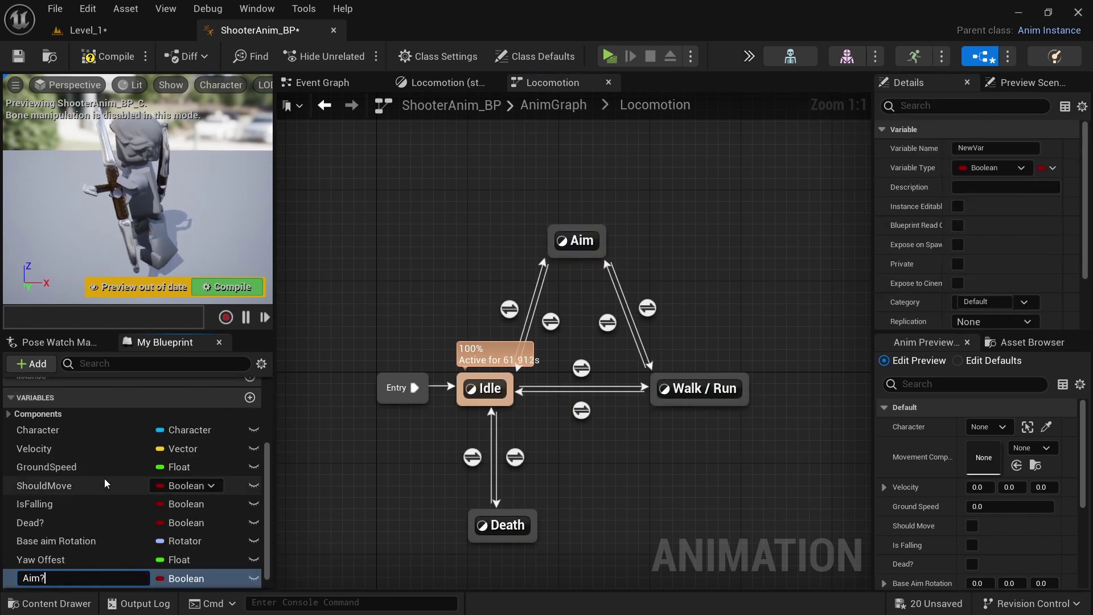
key("Return")
- Use the Aim? variable as the Idle to Aim transition condition and open the Walk / Run to Aim rule
double_click(509, 309)
left_click_drag(90, 578, 489, 366)
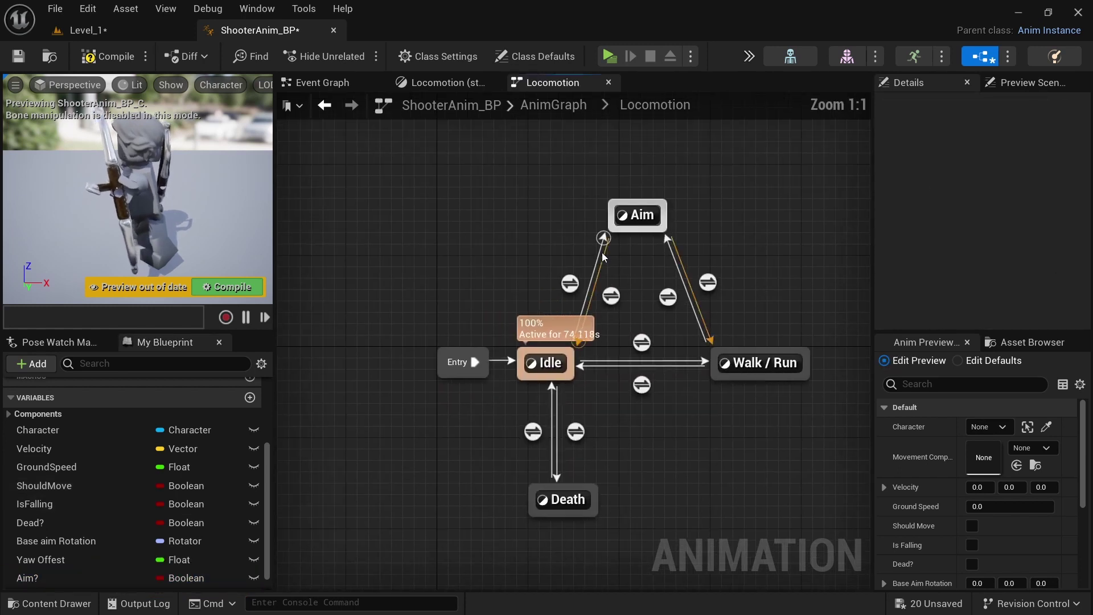
double_click(707, 282)
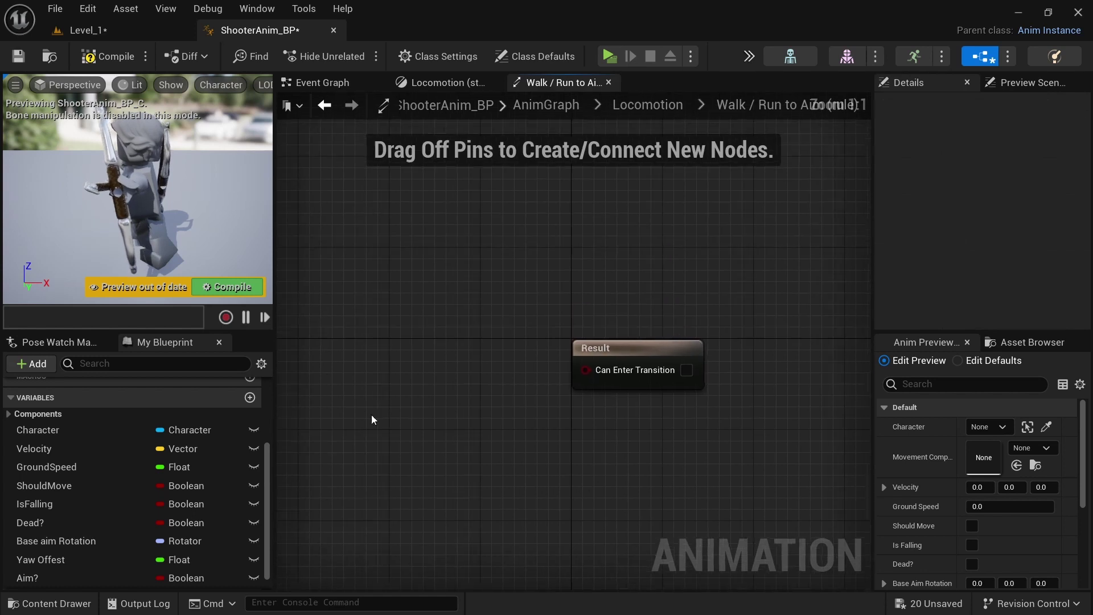
- Make the Aim to Idle rule pass when Aim? is false by routing the variable through a NOT Boolean node
double_click(618, 292)
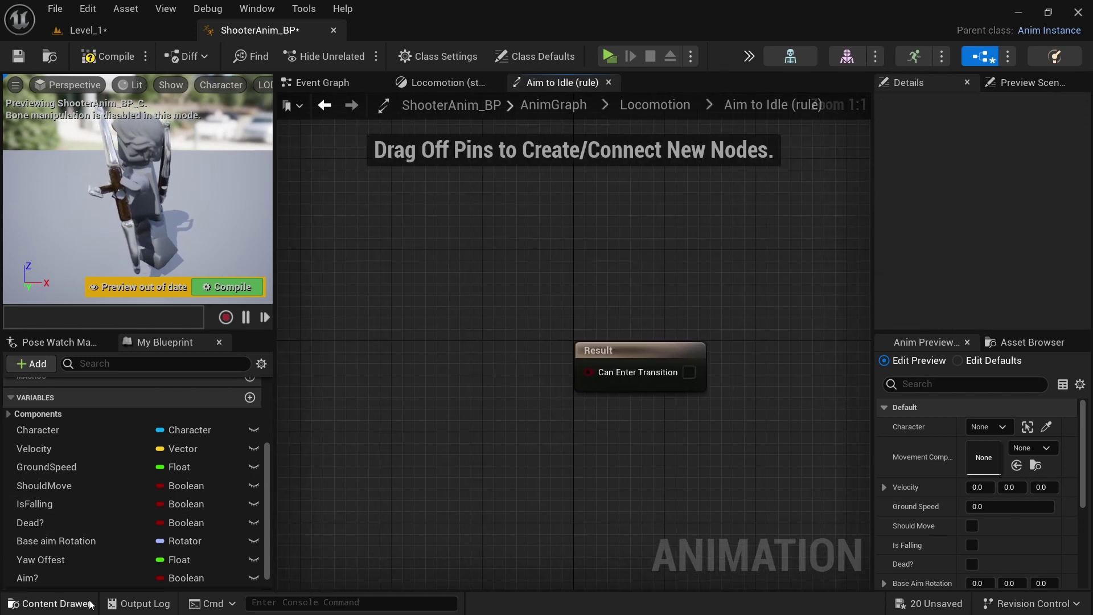
left_click_drag(27, 577, 426, 390)
left_click(341, 412)
type("not bool")
key("Return")
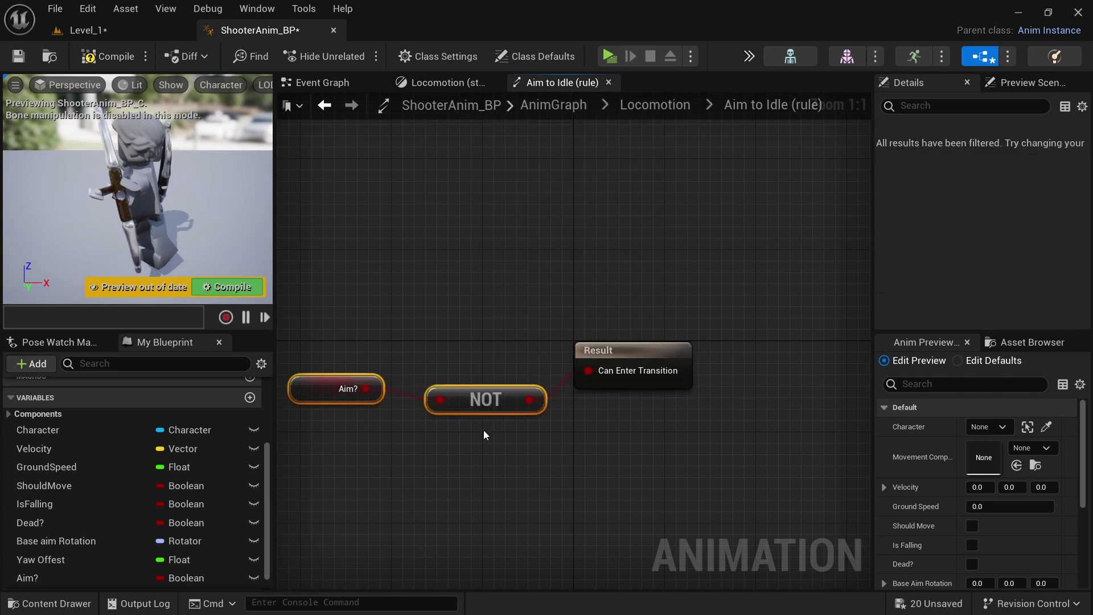
- Reuse the negated Aim? nodes as the condition of the Aim to Walk / Run transition rule
key("alt+Left")
double_click(688, 283)
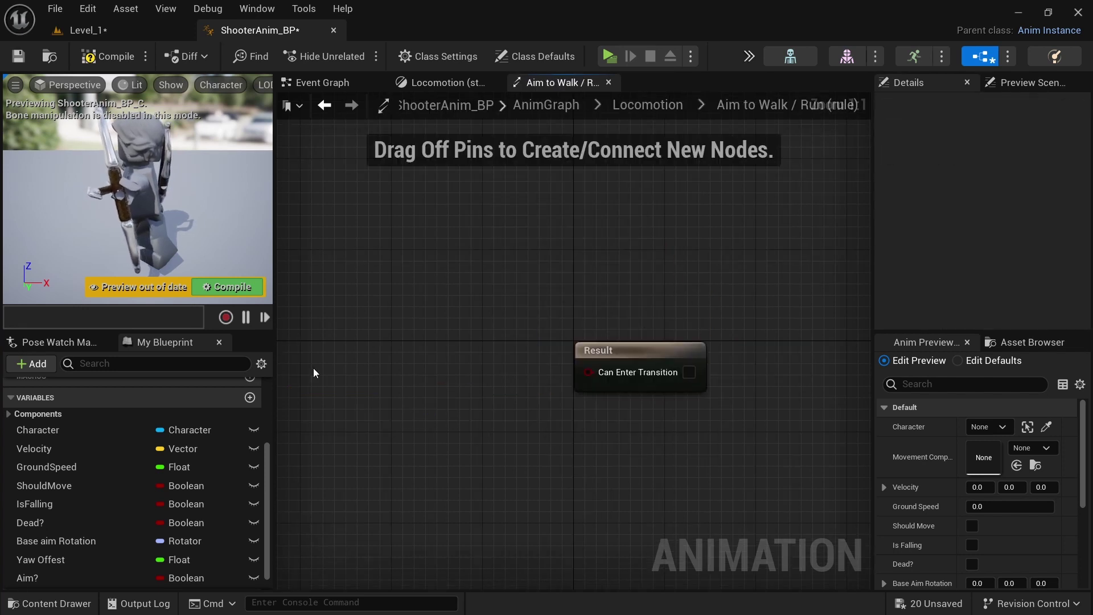
key("ctrl+v")
left_click_drag(482, 378, 589, 374)
key("alt+Left")
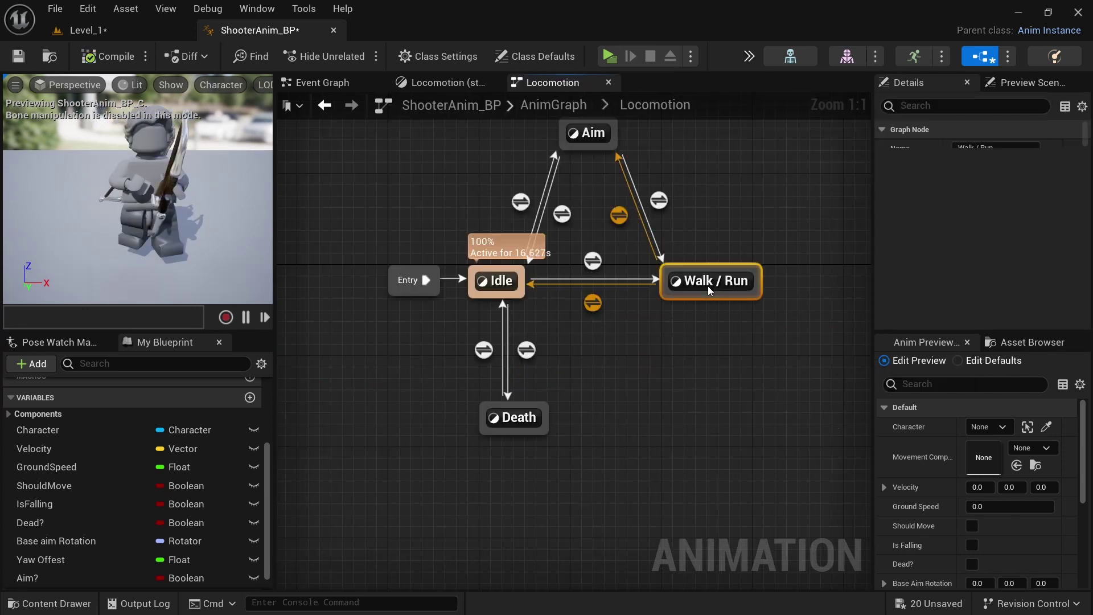
- Replace the LegoArchery_BS blend space in the Walk / Run state with Shooter_BS
double_click(708, 286)
left_click(1012, 343)
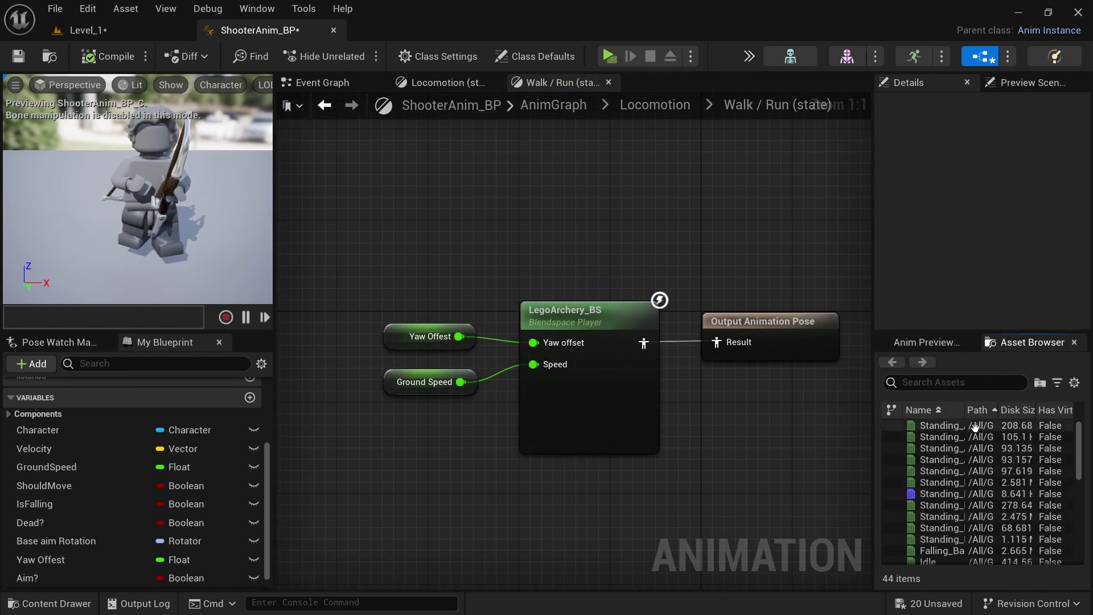
left_click(932, 387)
type("shoote")
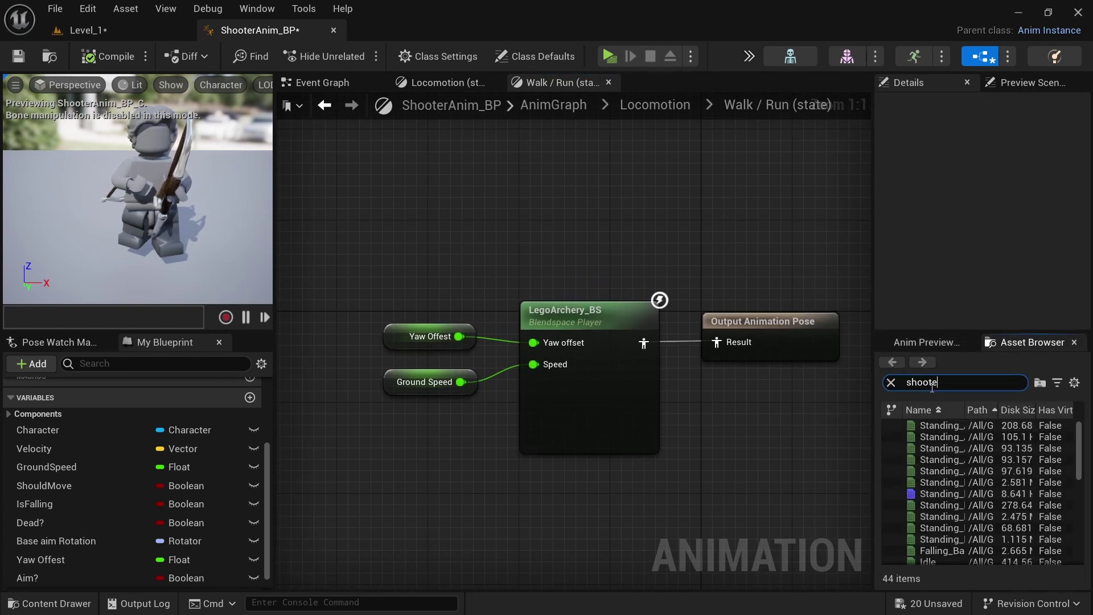
type("r")
left_click_drag(939, 559, 605, 318)
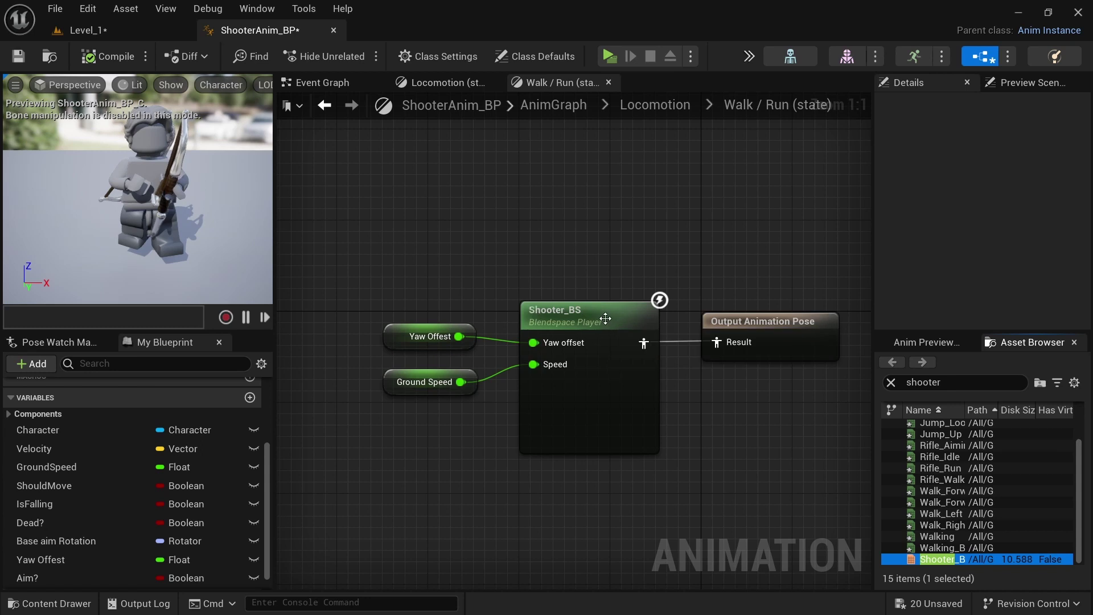
- Open the BP_Shooter blueprint and set its character mesh's skeletal mesh asset to Shooter
left_click(71, 30)
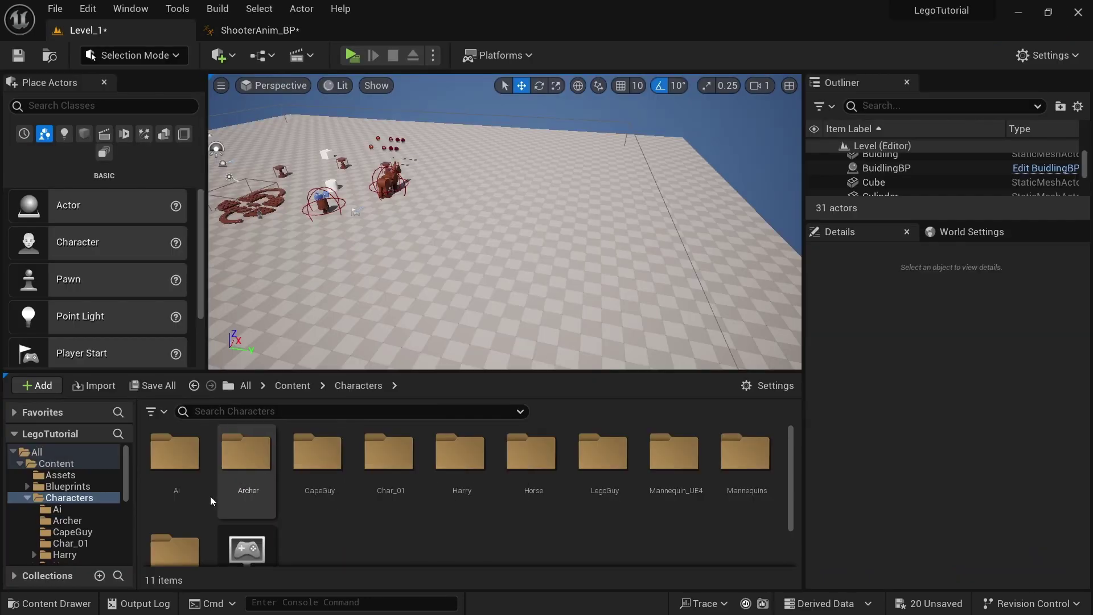
double_click(233, 467)
double_click(172, 454)
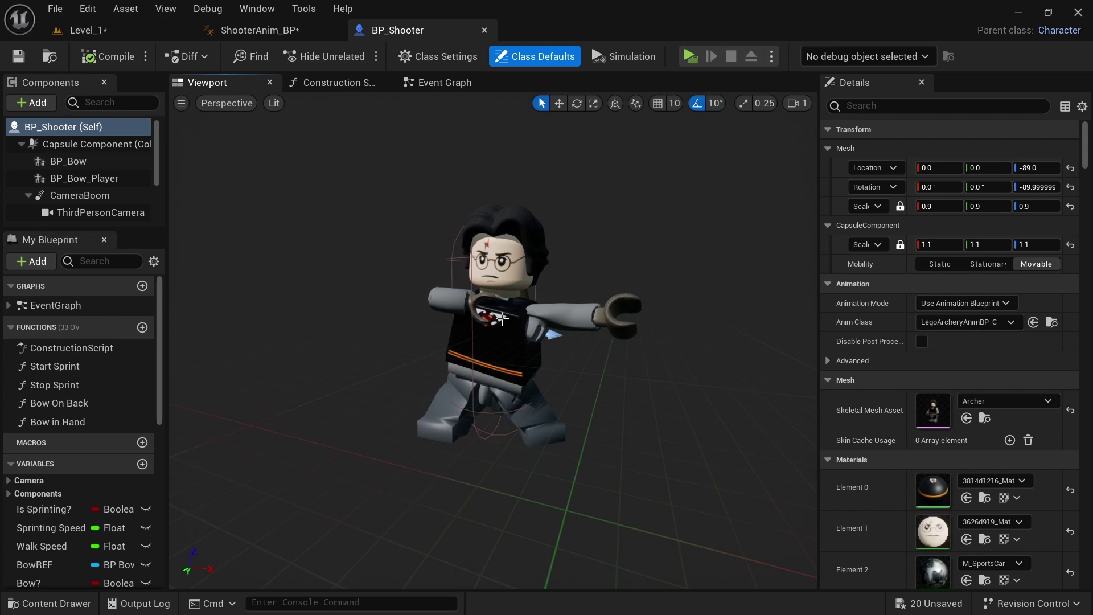
left_click(503, 320)
scroll(922, 398, "down", 2)
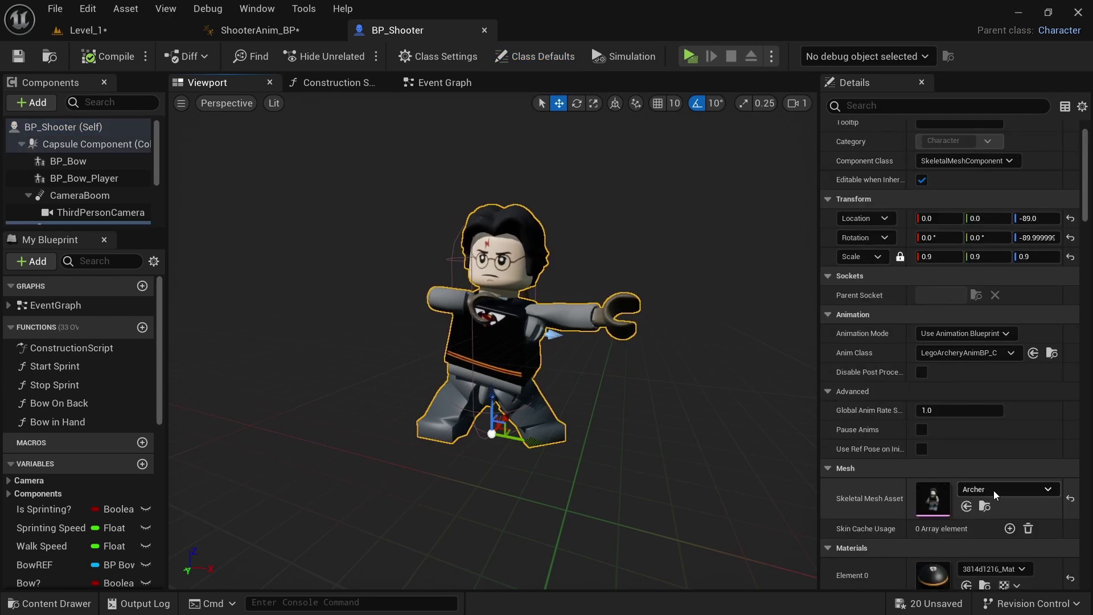
left_click(1005, 489)
type("shooter")
left_click(948, 312)
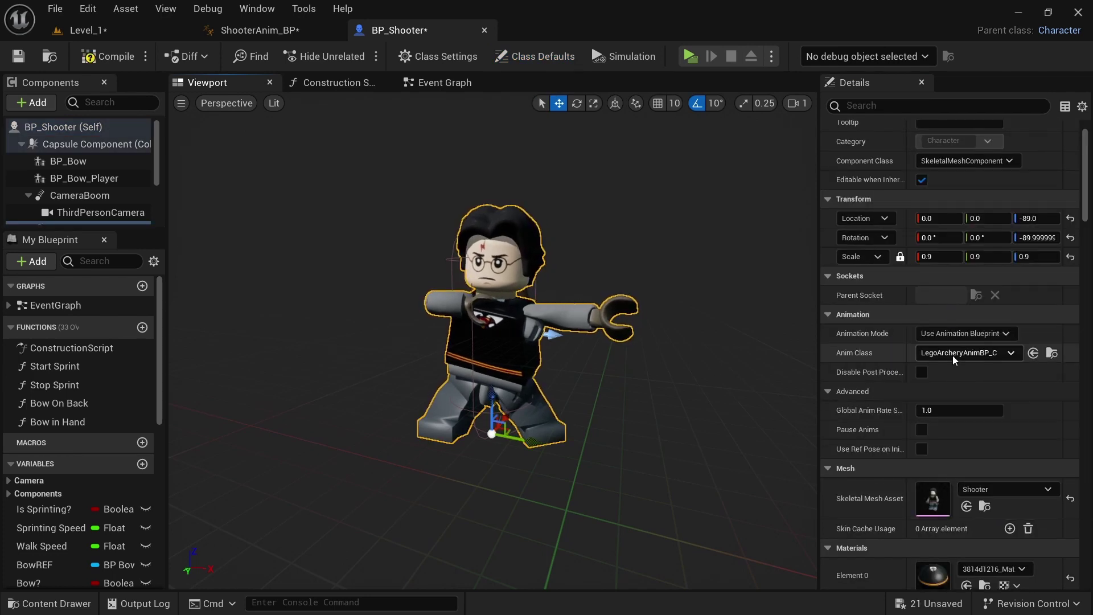
- Set the BP_Shooter mesh's Anim Class to ShooterAnim_BP
left_click(962, 353)
type("shooter")
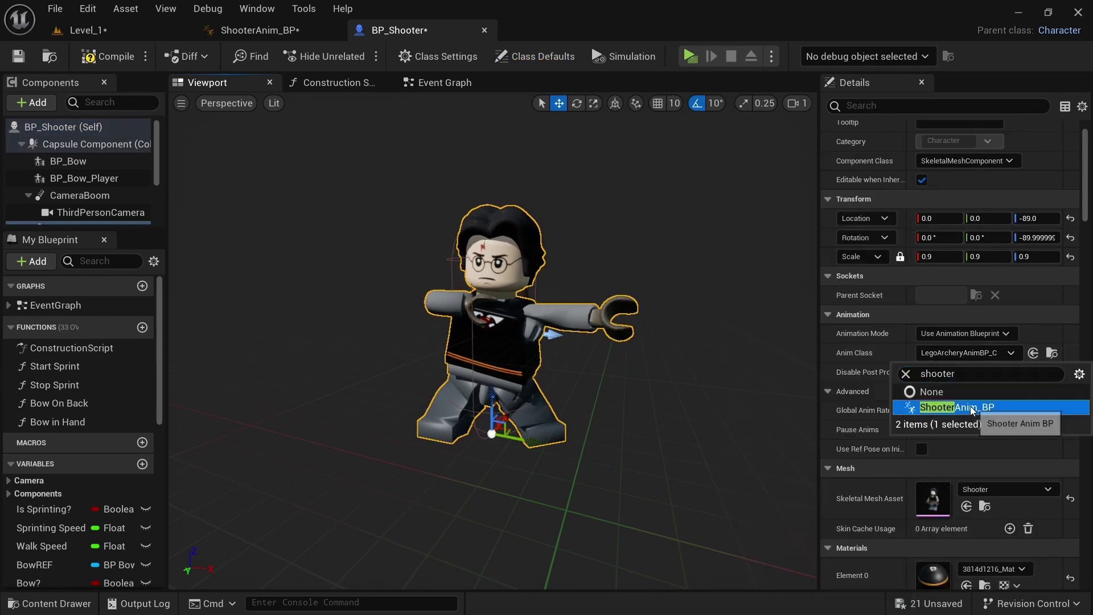
left_click(947, 403)
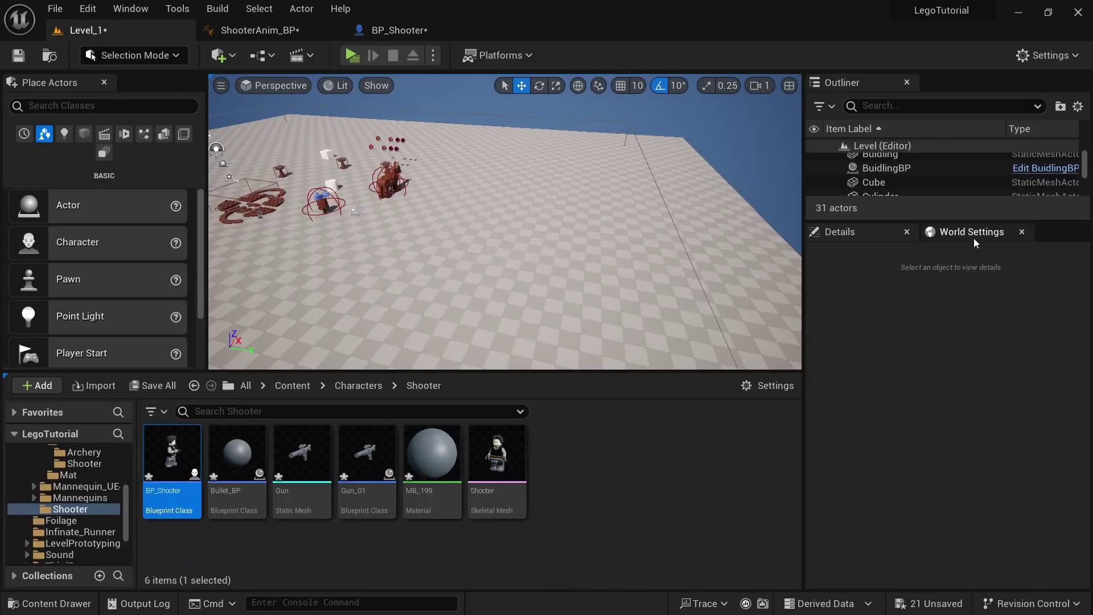
- Set the level's Default Pawn Class to BP_Shooter in the World Settings
left_click(974, 238)
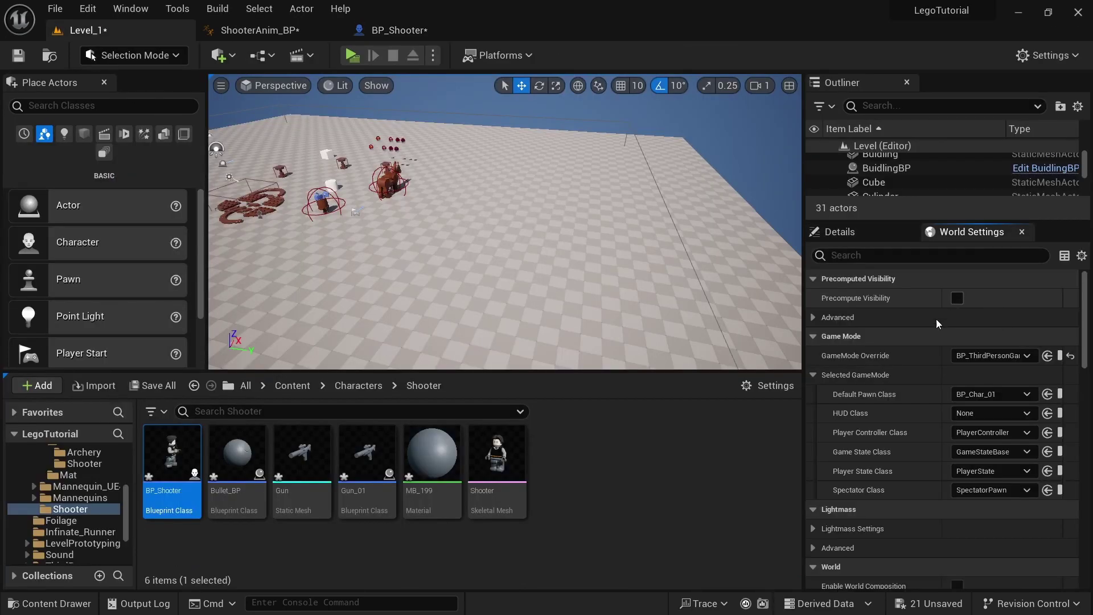
left_click(985, 395)
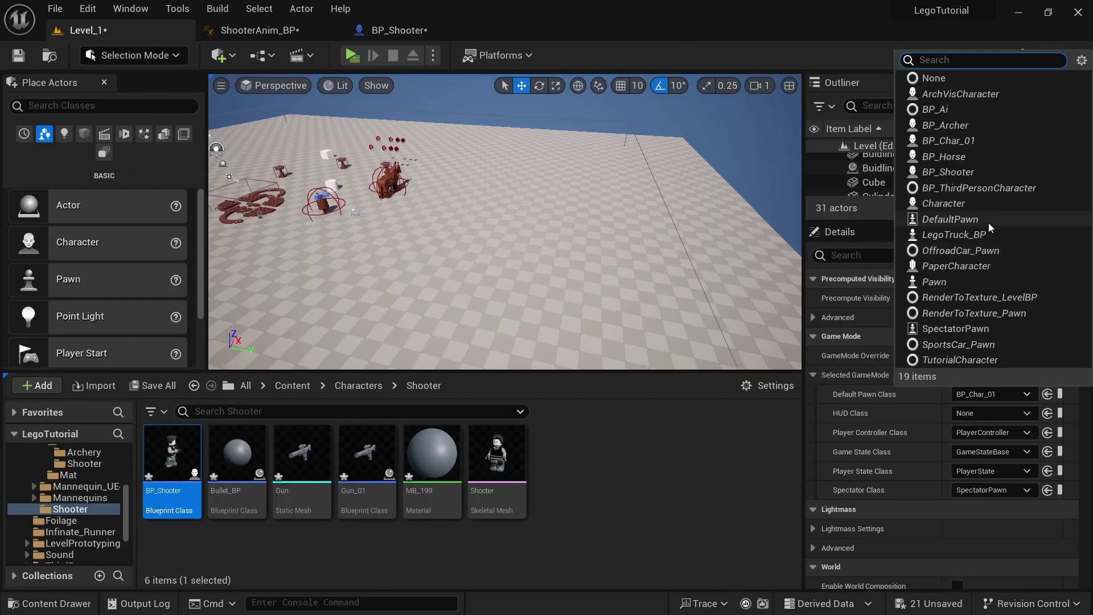
left_click(962, 171)
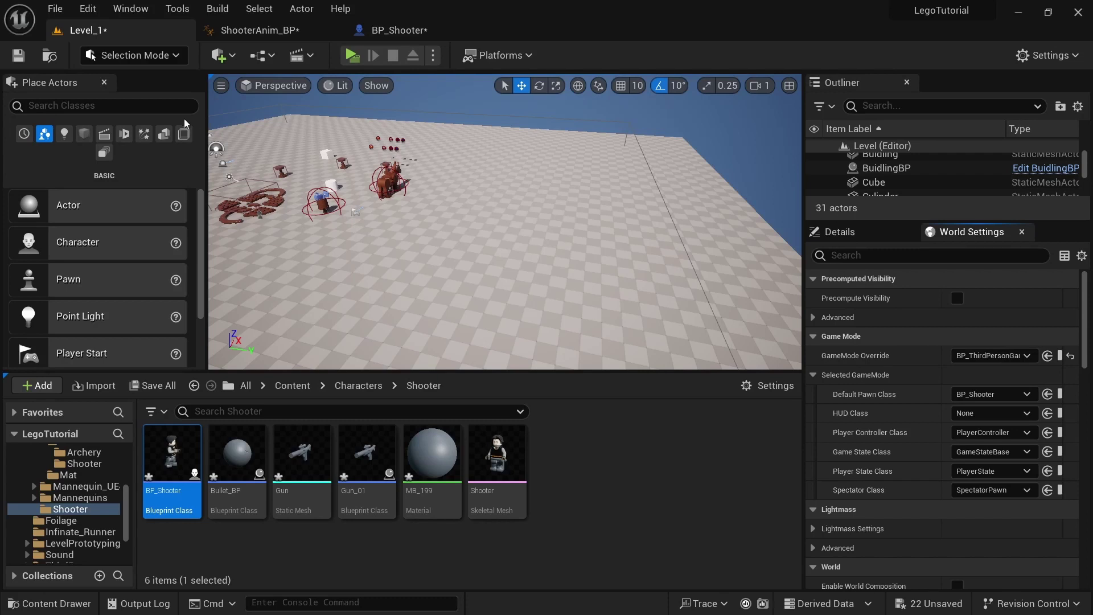
- Duplicate the Shooter_BS blend space in the LegoGuy folder and name the copy Aim_BS
left_click(497, 461)
left_click(358, 385)
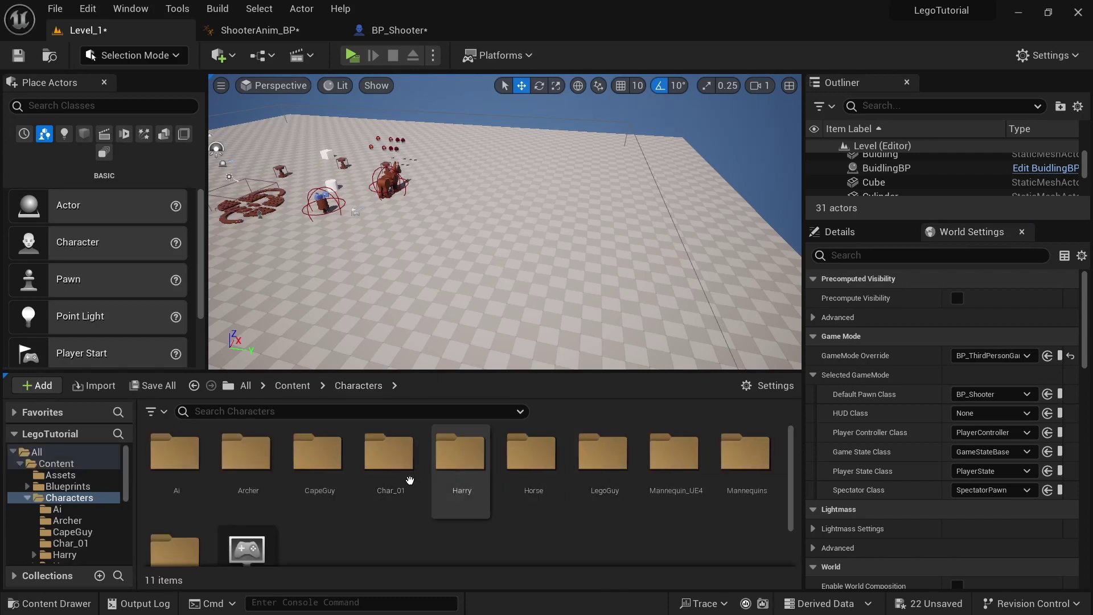
double_click(598, 461)
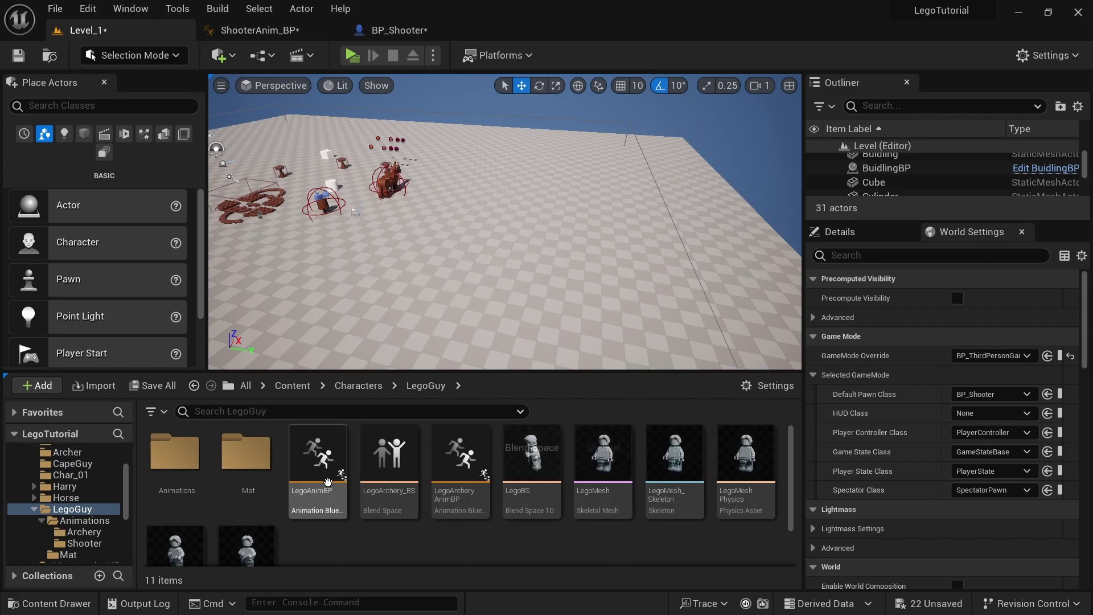
scroll(342, 500, "down", 1)
left_click(175, 501)
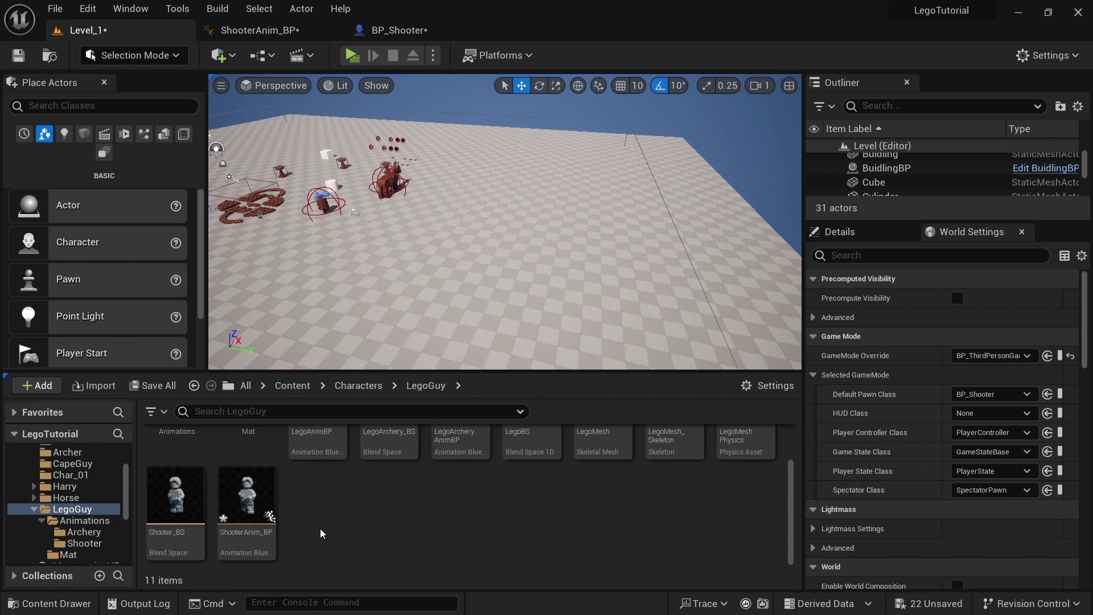
key("ctrl+d")
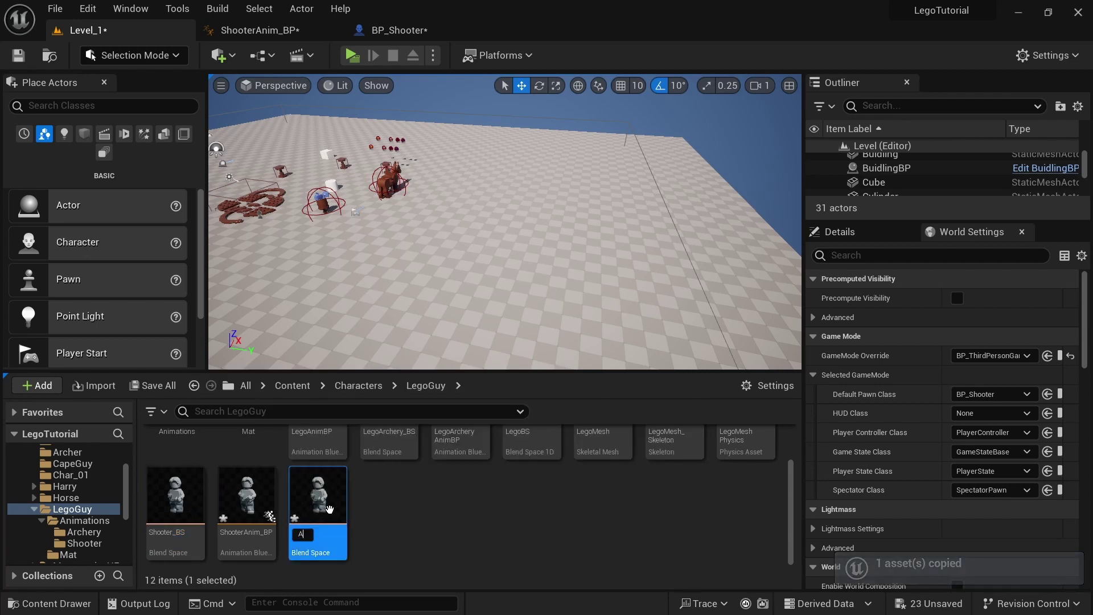
type("Aim_BS")
key("Return")
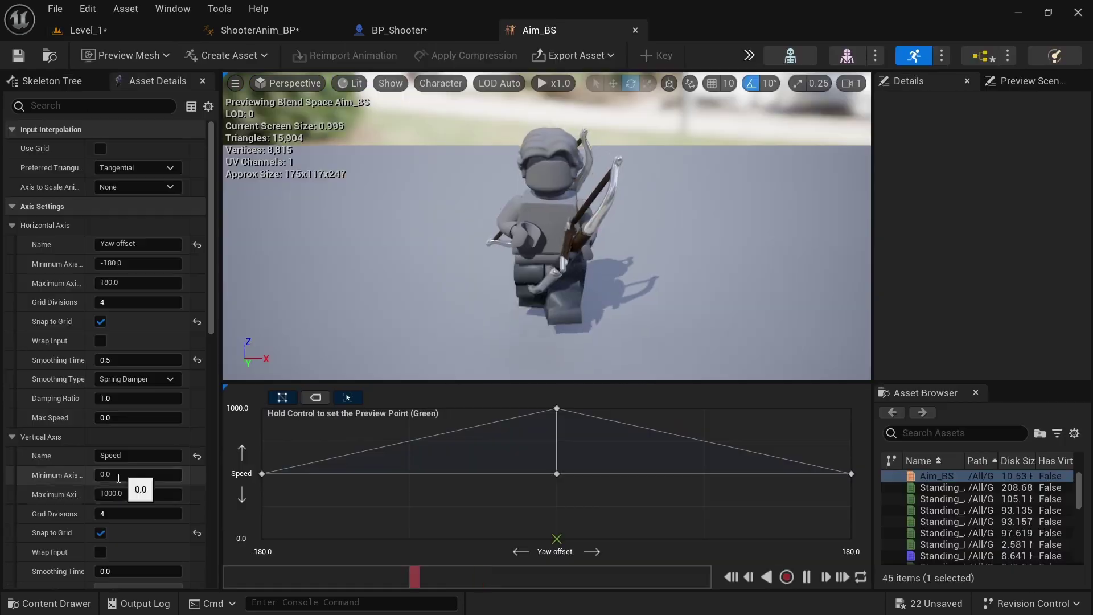
- Set the maximum value of the Speed axis in Aim_BS to 250
left_click(123, 494)
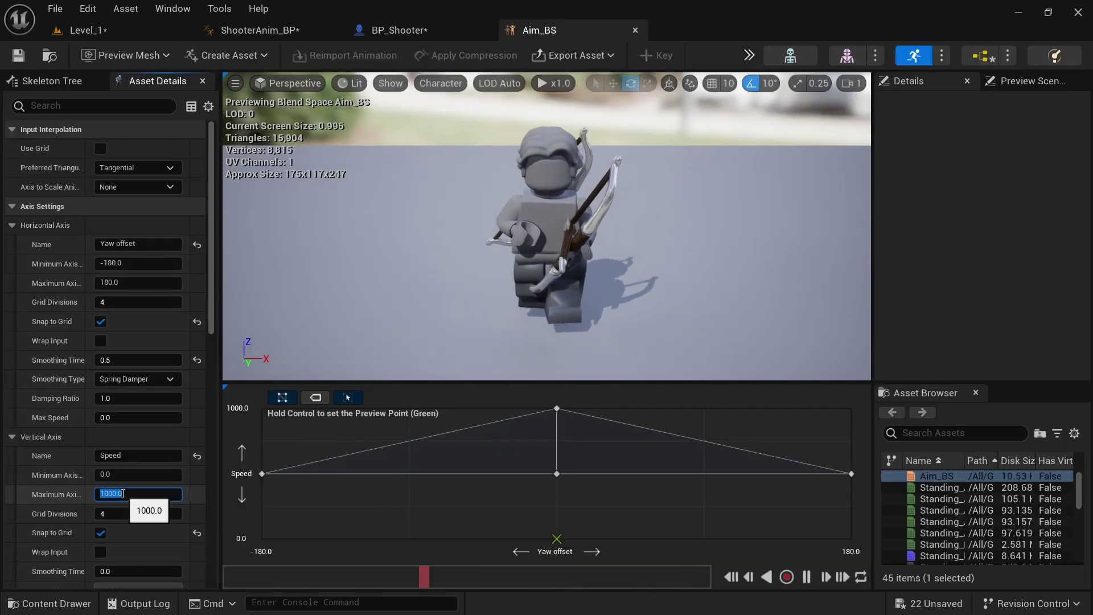
type("250")
key("Return")
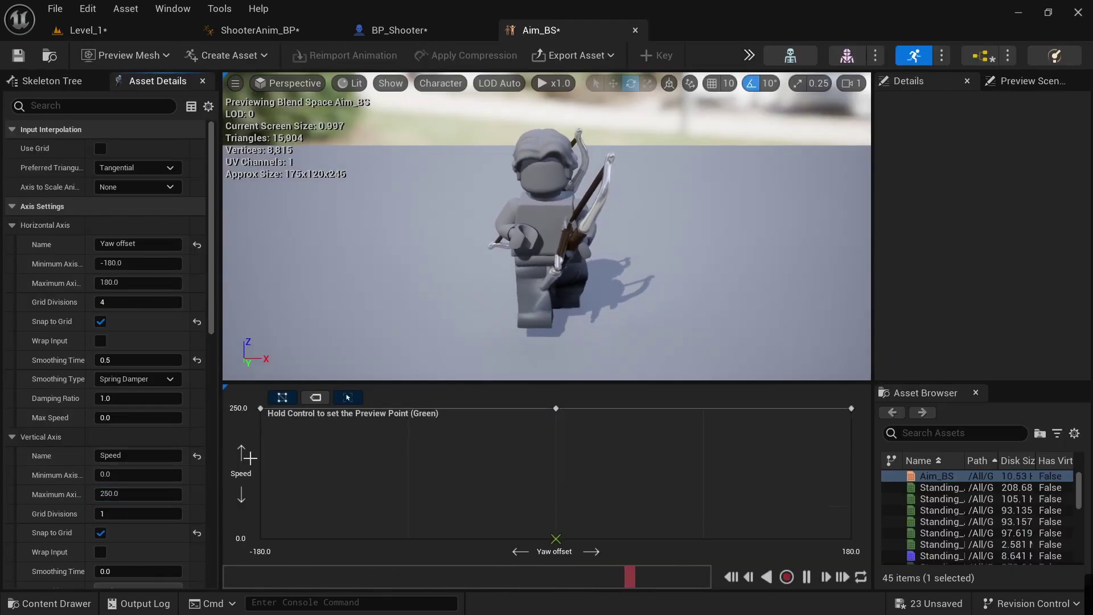
- Delete the existing sample points from the Aim_BS blend space graph
left_click(557, 407)
left_click_drag(557, 408, 850, 410)
key("Delete")
- Place Rifle_Aiming_Idle at yaw offset 0, speed 0, and Standing aim animations at speed 250 for yaw offsets 90, -90 and 0
left_click(928, 572)
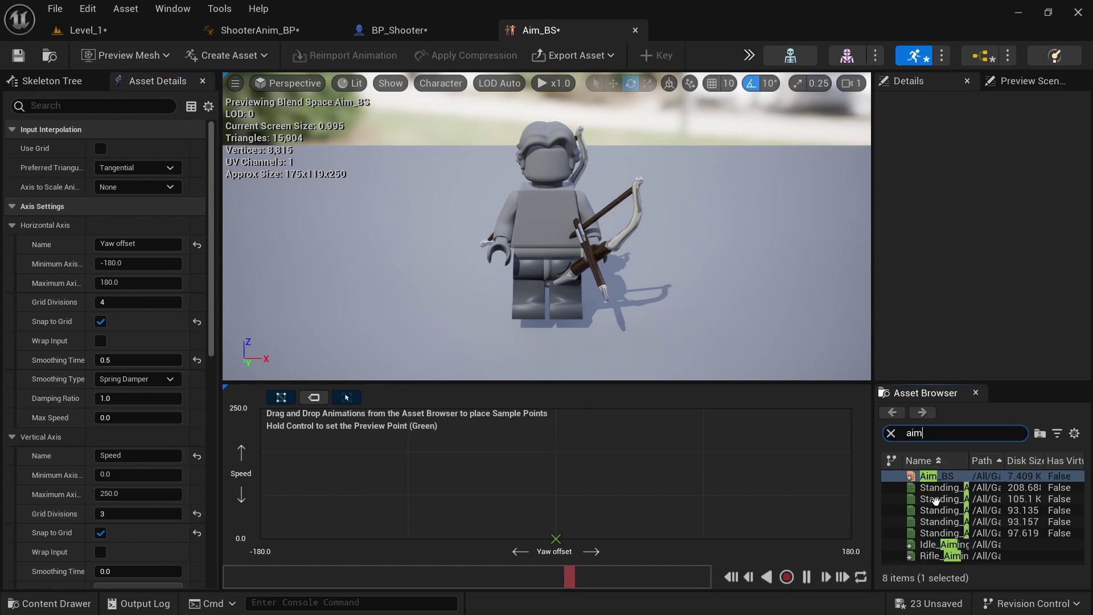
left_click_drag(939, 555, 576, 479)
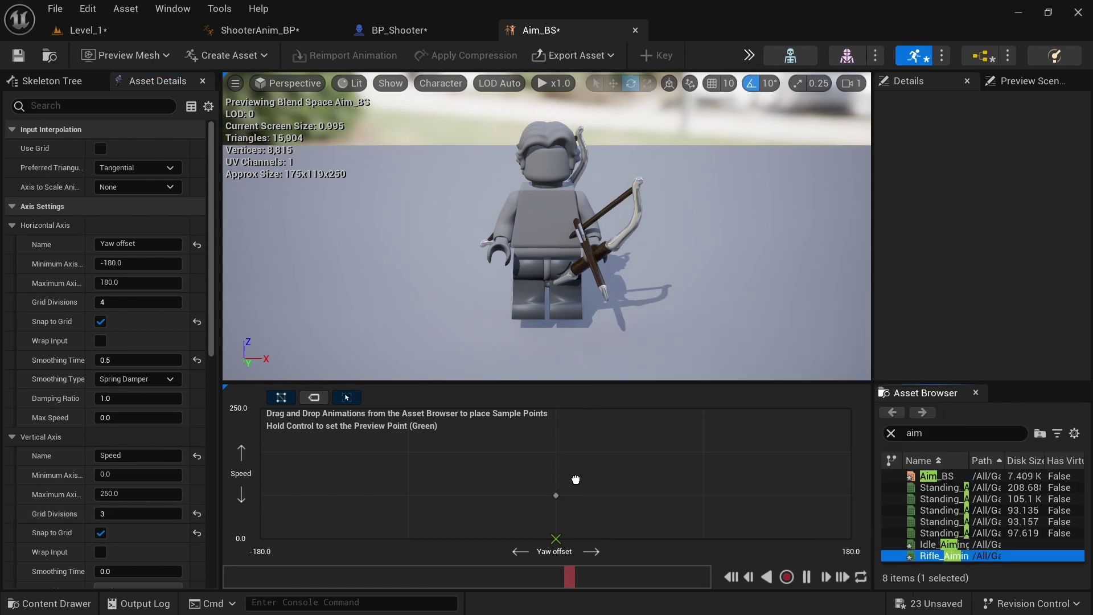
left_click_drag(939, 533, 703, 408)
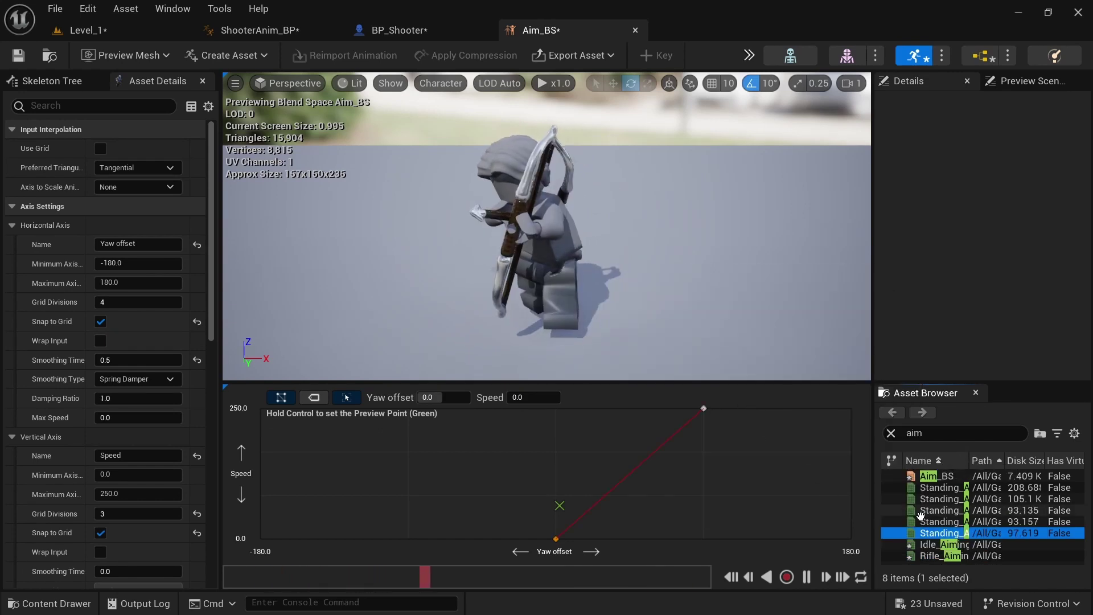
left_click_drag(920, 519, 408, 409)
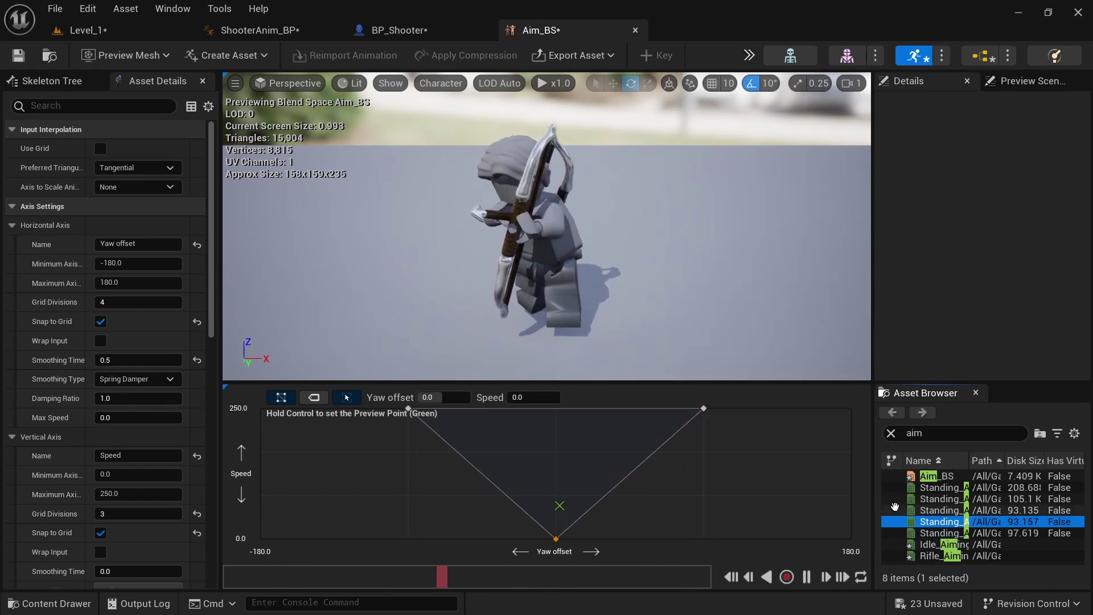
left_click_drag(894, 510, 558, 403)
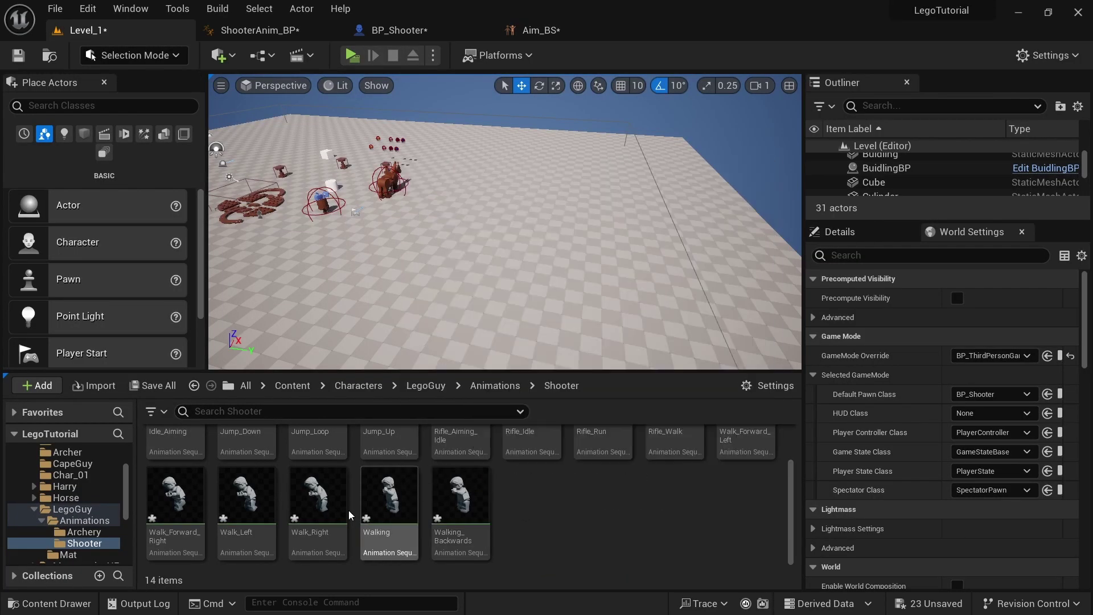
- Add the Shooter folder's Walking animation to Aim_BS at yaw offset 0 and speed 250
mouse_move(382, 506)
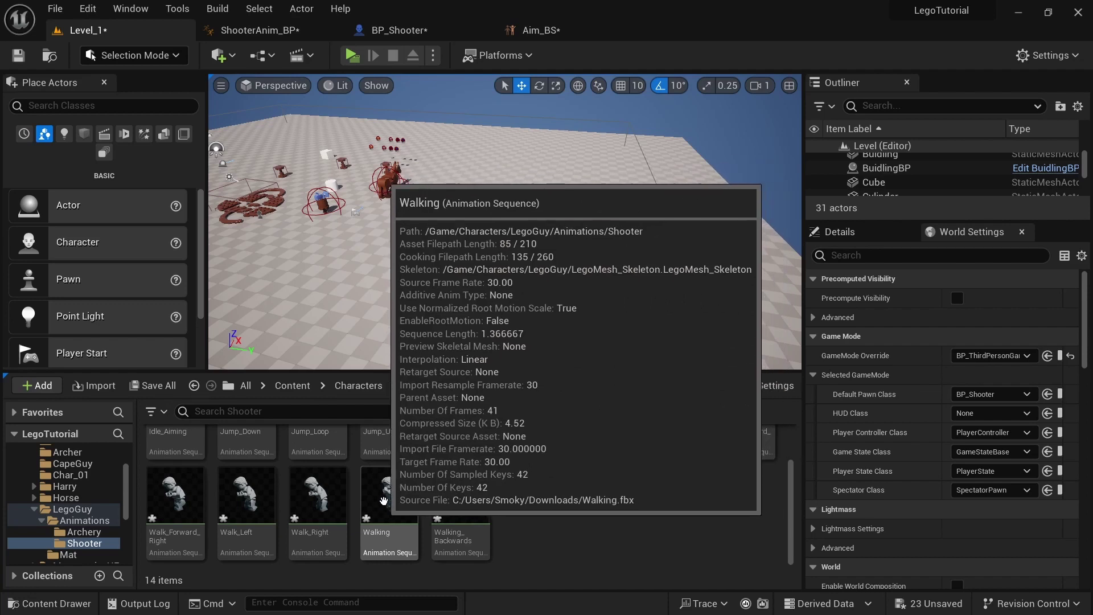
left_click(393, 513)
left_click_drag(396, 515, 469, 261)
left_click_drag(536, 31, 563, 413)
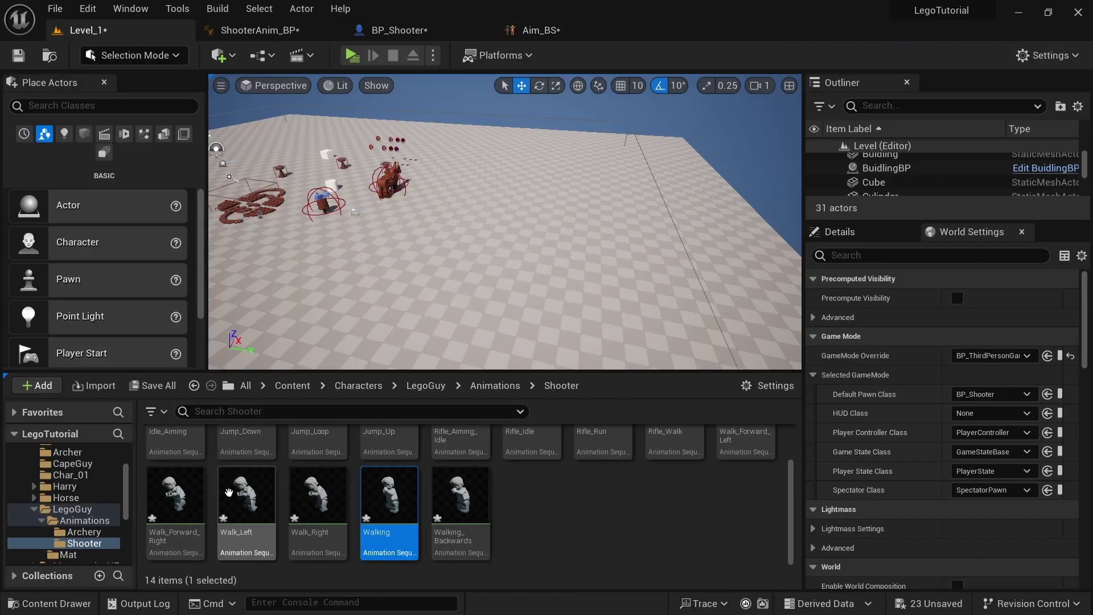
- Add the Walk_Left, Walk_Right and Walking_Backwards animations to Aim_BS and remove the sample at yaw offset -90, speed 250
left_click_drag(233, 494, 475, 100)
left_click_drag(526, 30, 532, 32)
left_click_drag(315, 497, 554, 14)
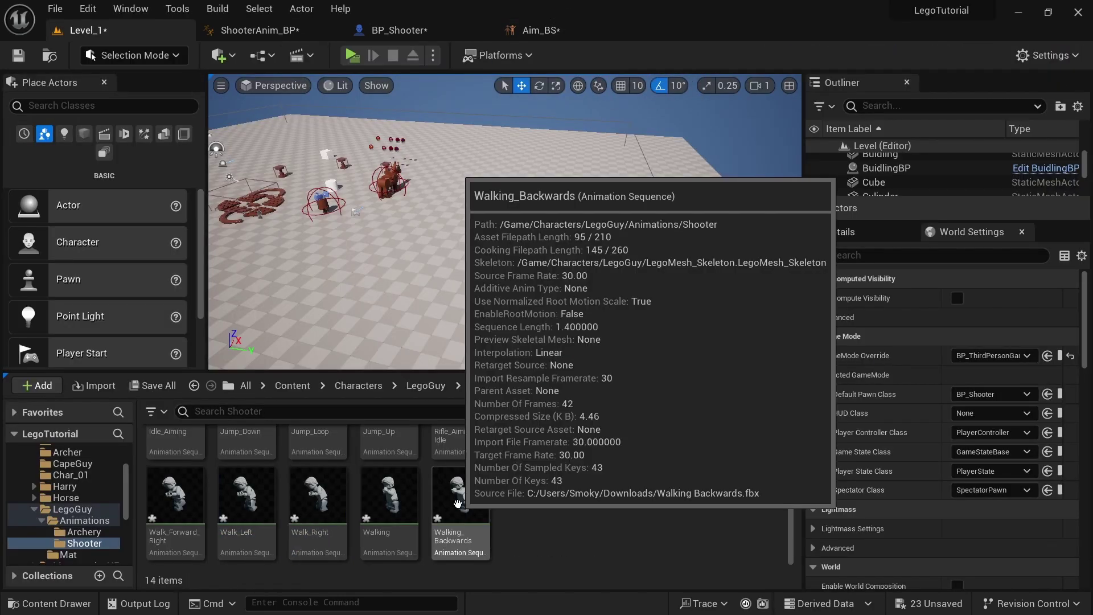
left_click_drag(457, 503, 269, 427)
left_click_drag(323, 21, 260, 538)
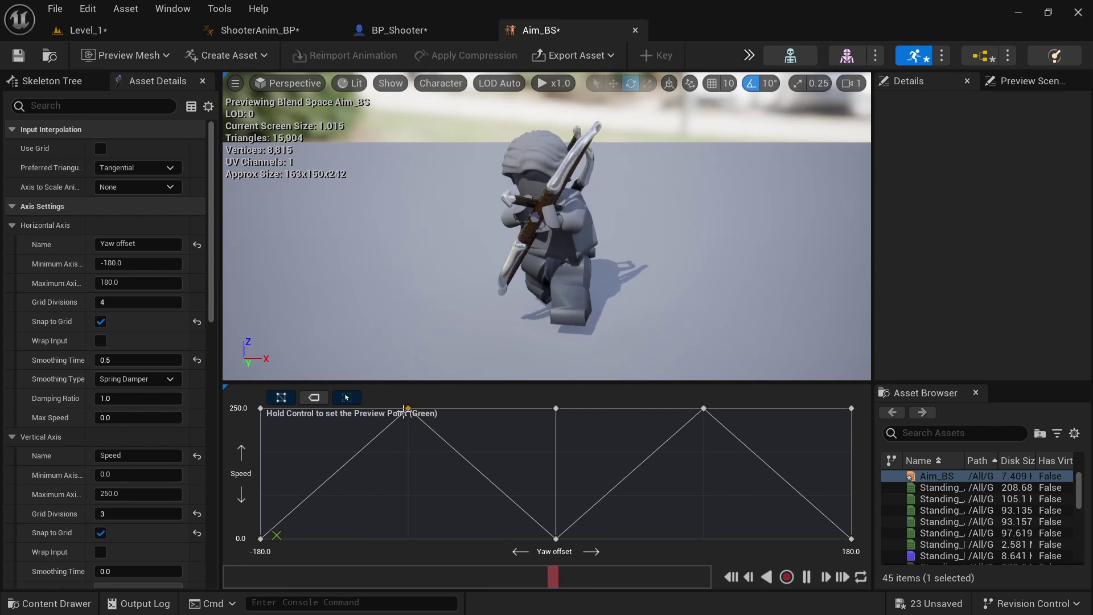
left_click(704, 408)
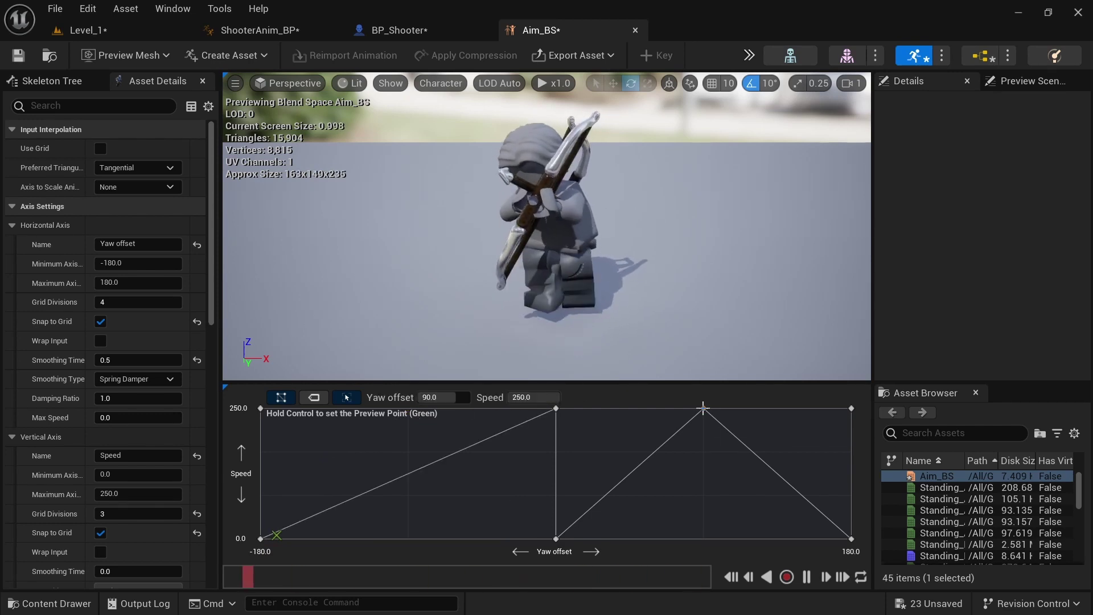
left_click(635, 30)
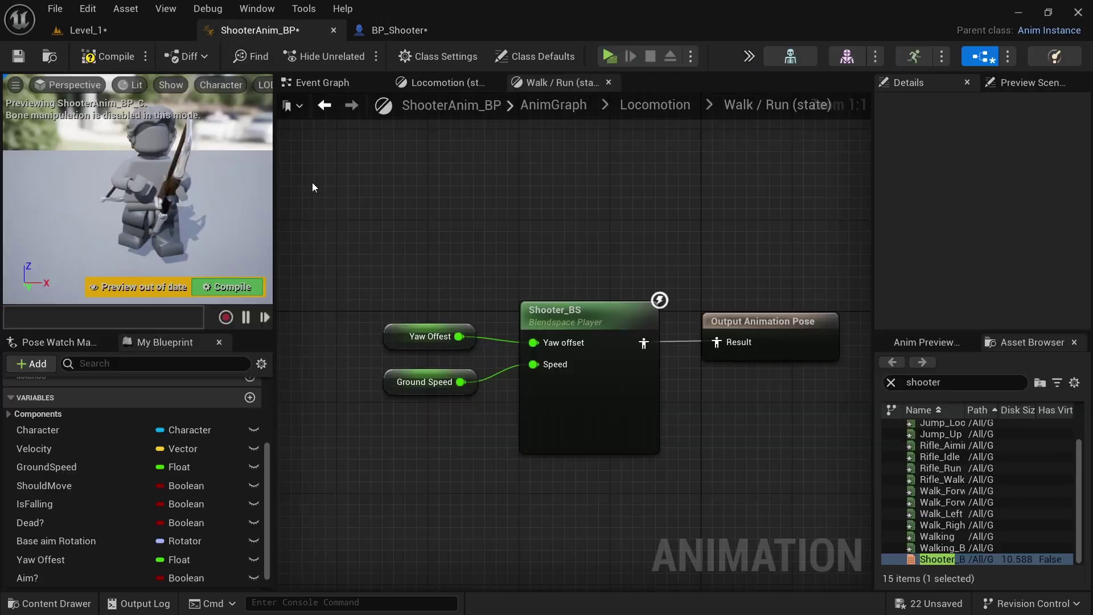
- In the Locomotion graph's Aim state, place the Aim_BS blend space player on the output pose and feed it GroundSpeed and Yaw Offest
right_click_drag(394, 243, 393, 206)
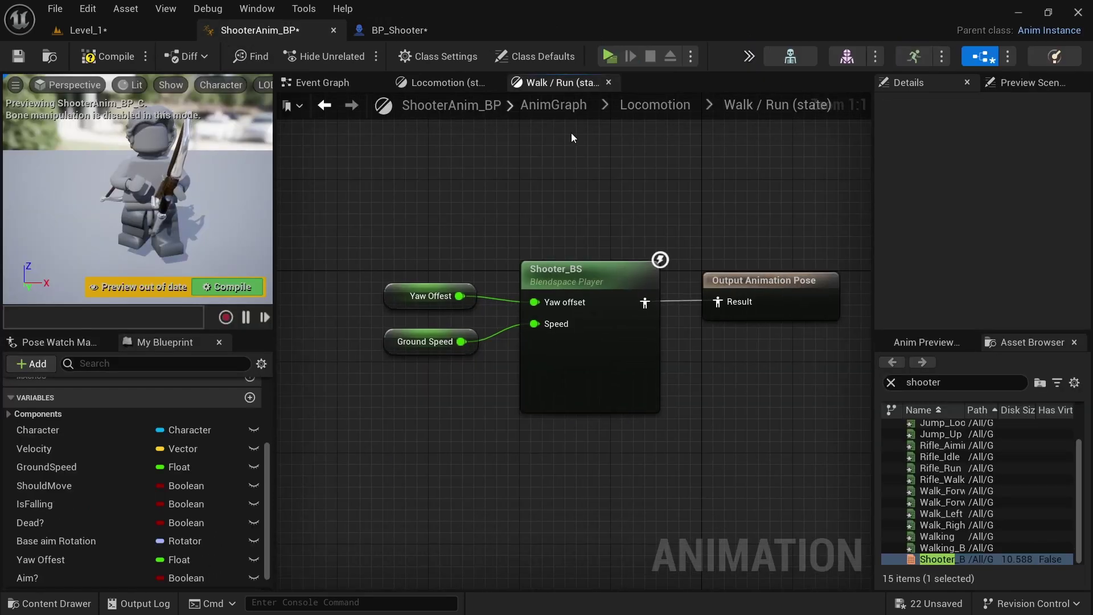
left_click(643, 107)
double_click(686, 319)
left_click(931, 381)
type("ai")
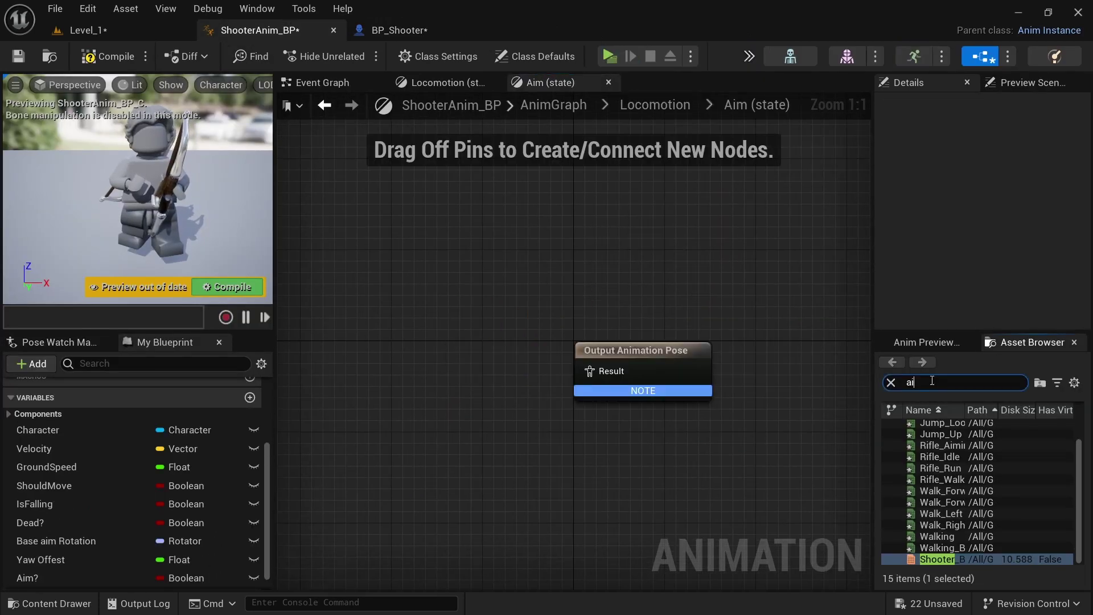
type("m")
left_click_drag(936, 426, 589, 373)
left_click_drag(49, 464, 470, 411)
left_click_drag(40, 559, 471, 377)
- Create an input action named Aim in the ThirdPerson/Input/Actions folder by copying an existing one
left_click(379, 38)
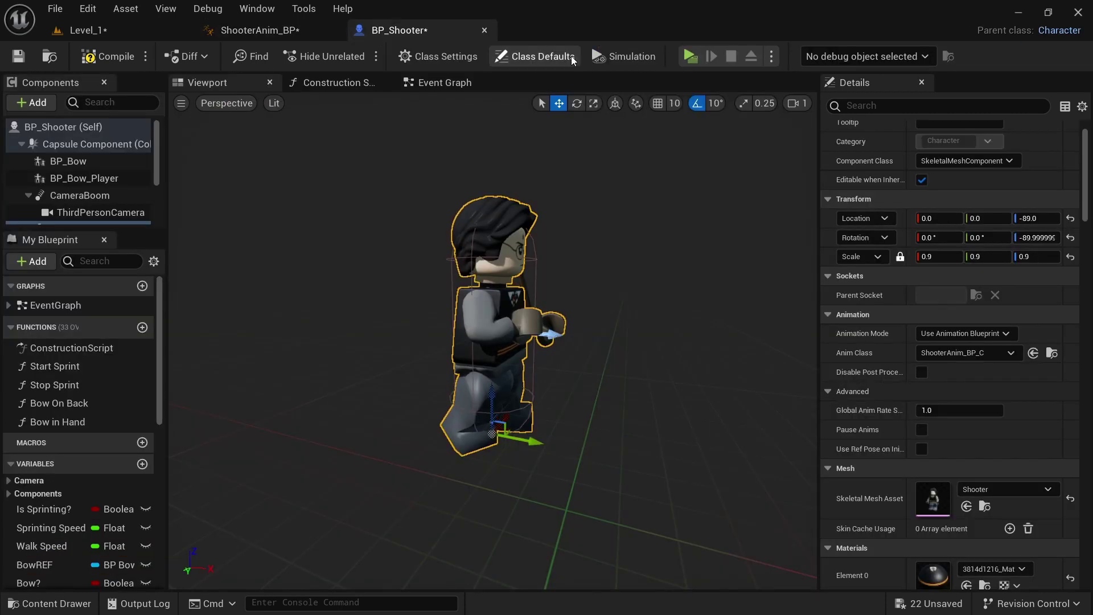
left_click(421, 85)
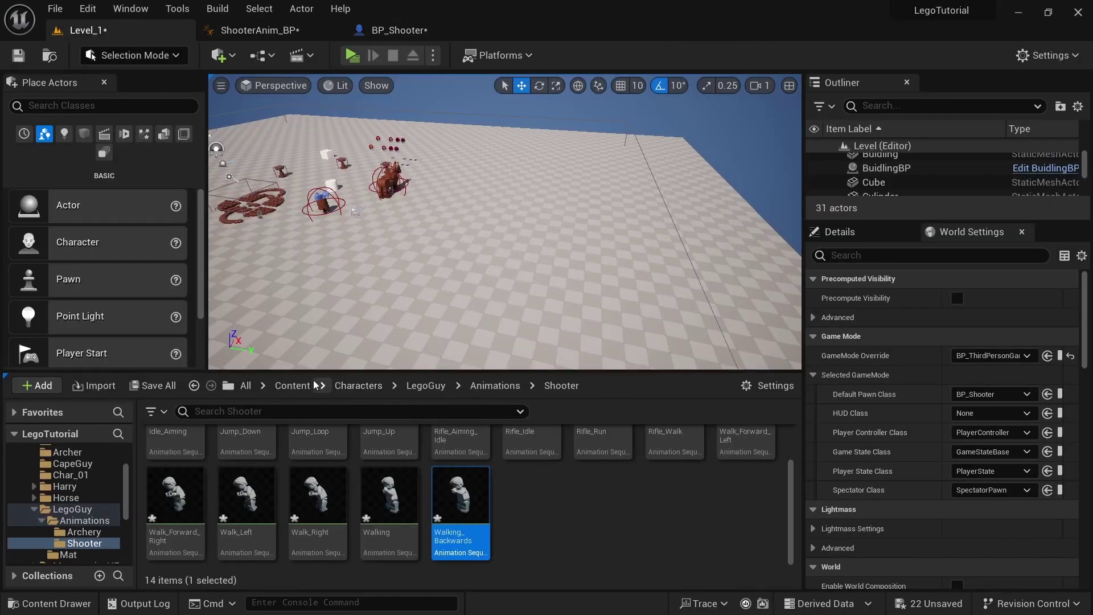
left_click(294, 385)
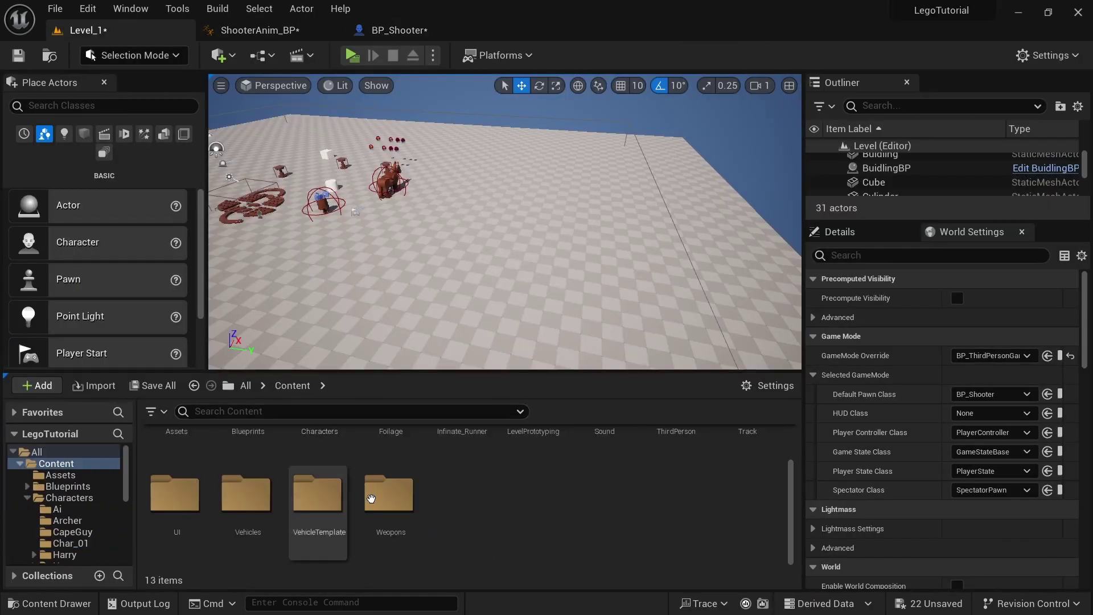
scroll(371, 498, "up", 3)
double_click(675, 453)
double_click(239, 452)
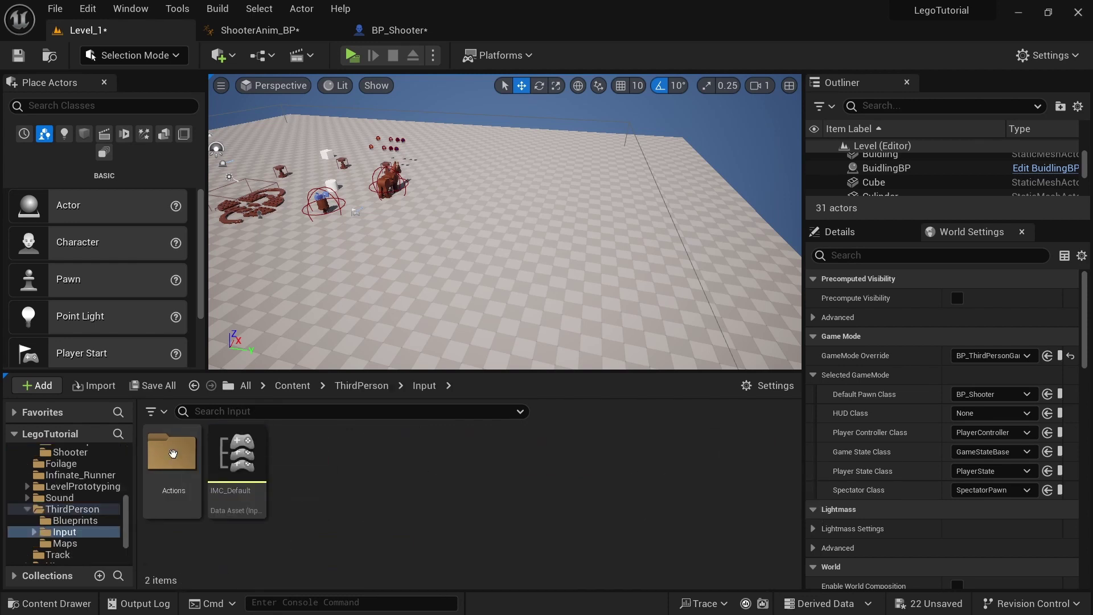
double_click(173, 453)
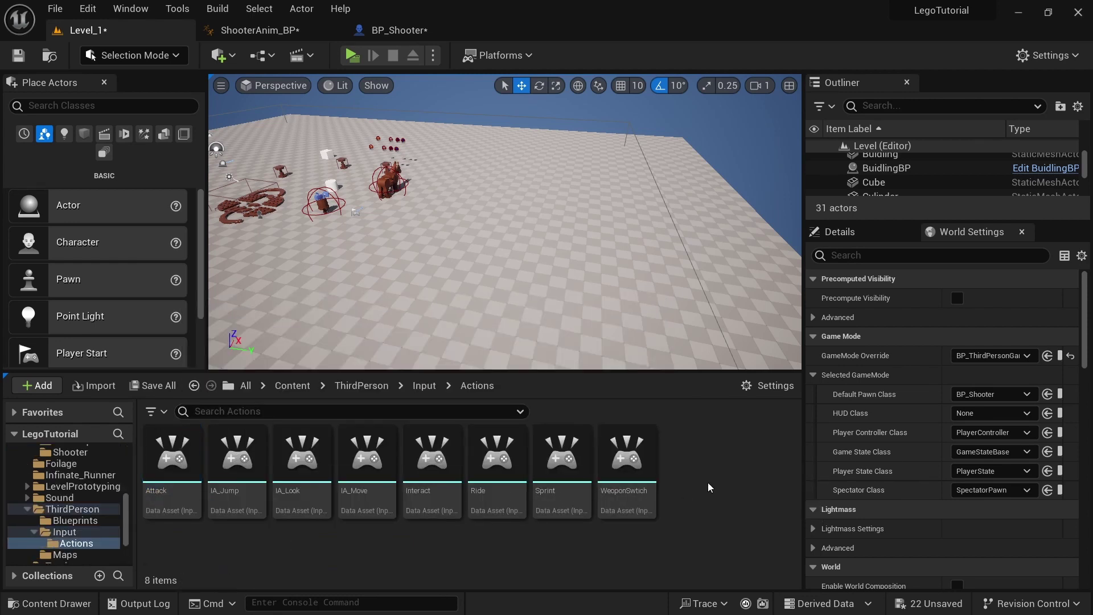
key("ctrl+v")
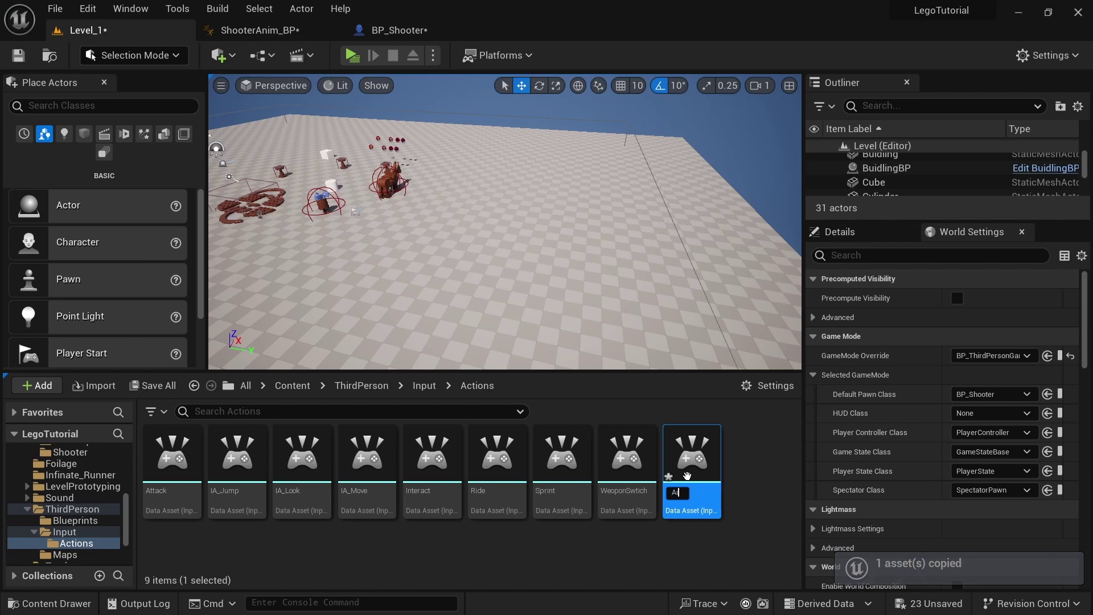
- Add a mapping for the Aim action to the IMC_Default input mapping context
left_click(423, 385)
left_click(249, 462)
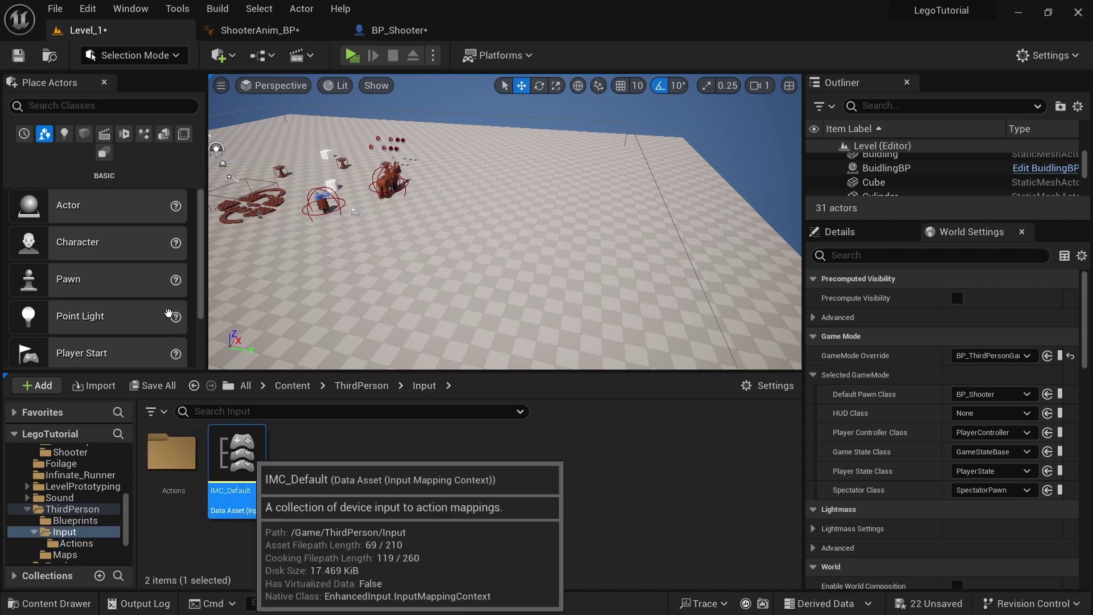
double_click(237, 455)
left_click(60, 146)
left_click(74, 322)
type("aum")
key("BackSpace")
key("BackSpace")
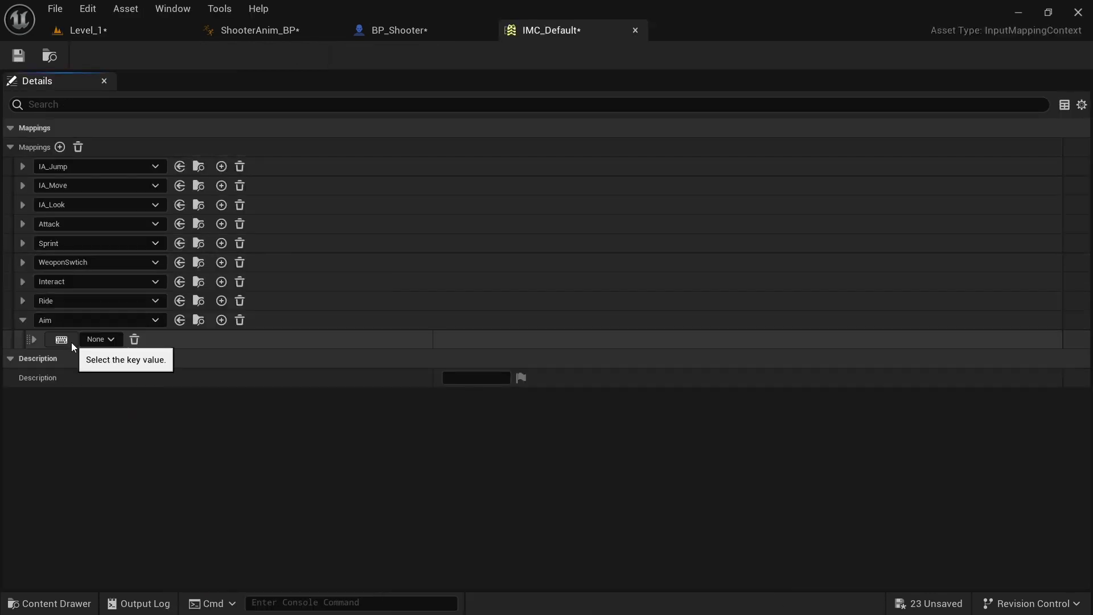
- Bind the Aim mapping to the Right Mouse Button and close IMC_Default
left_click(71, 342)
right_click(71, 343)
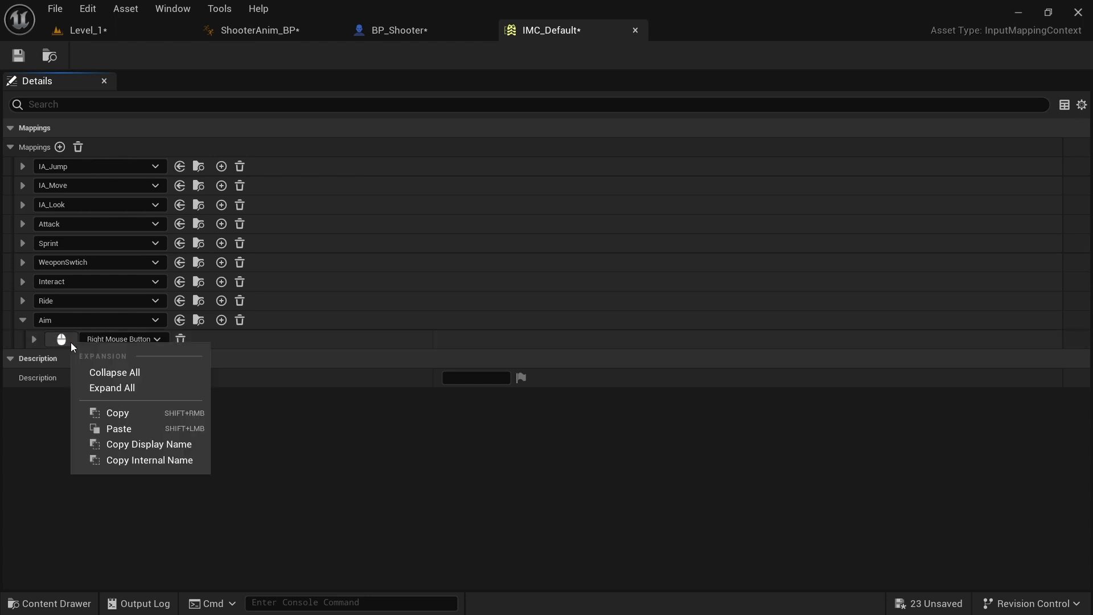
left_click(556, 18)
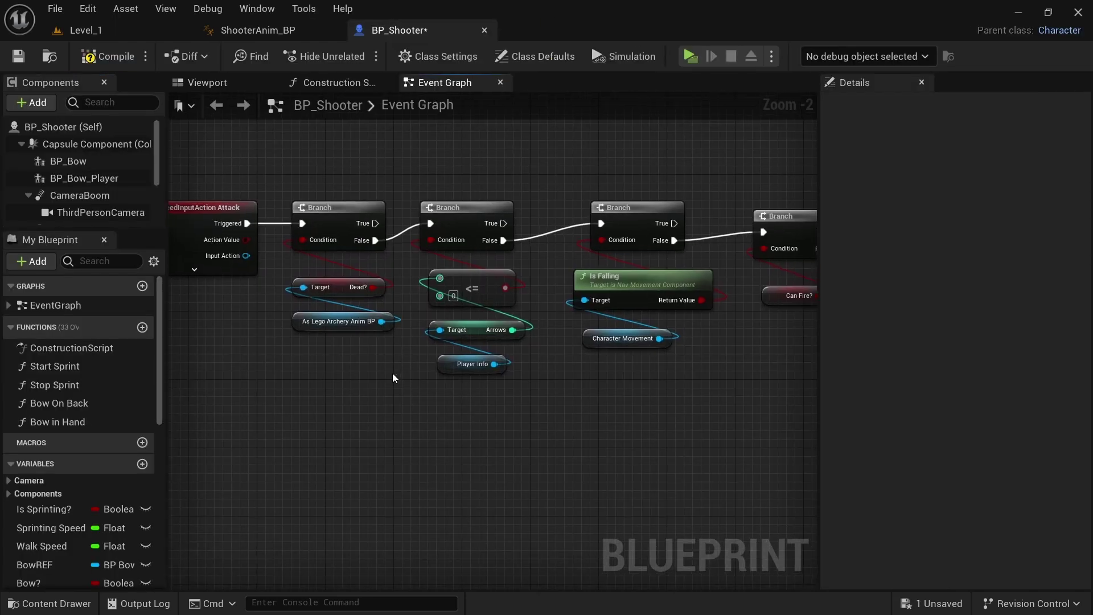
- Delete the arrow-count Branch and its comparison, Arrows and Player Info nodes from BP_Shooter's Attack event chain
right_click_drag(398, 381, 438, 409)
left_click_drag(547, 338, 498, 237)
left_click_drag(488, 192, 582, 443)
left_click_drag(471, 191, 598, 423)
left_click(599, 423)
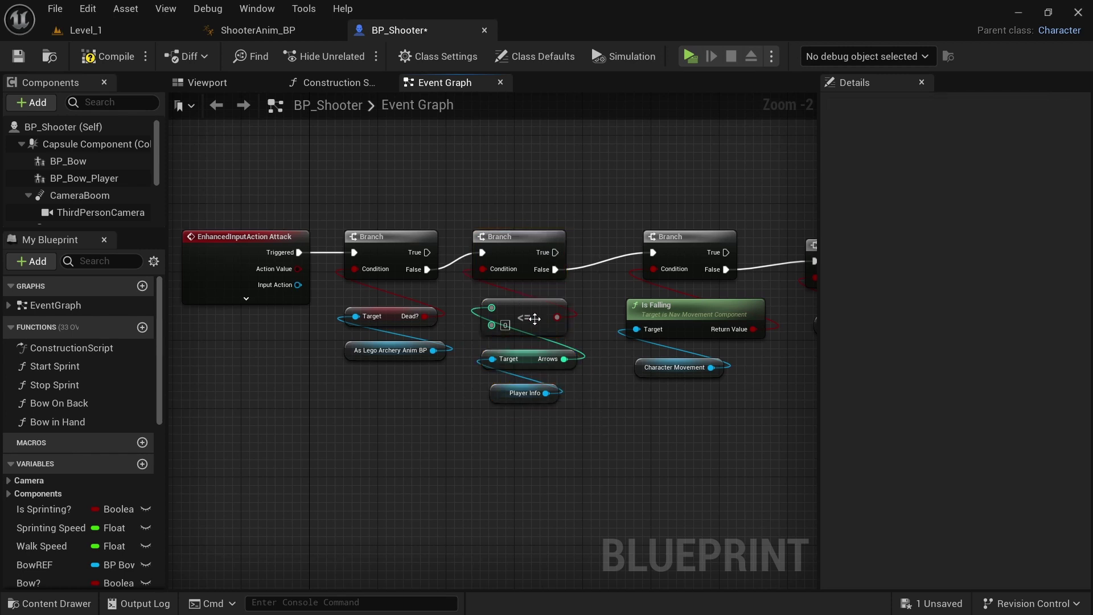
left_click_drag(465, 216, 593, 456)
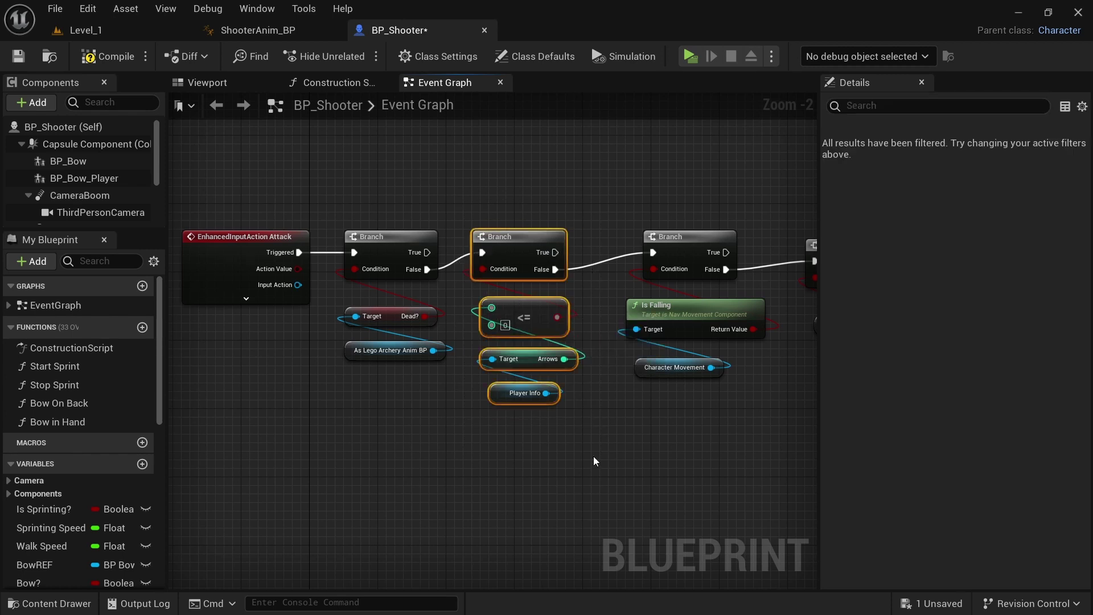
key("Delete")
- Delete the Set Arrows node with its subtraction, Arrows and Player Info nodes from the Attack event chain
right_click_drag(385, 162, 350, 212)
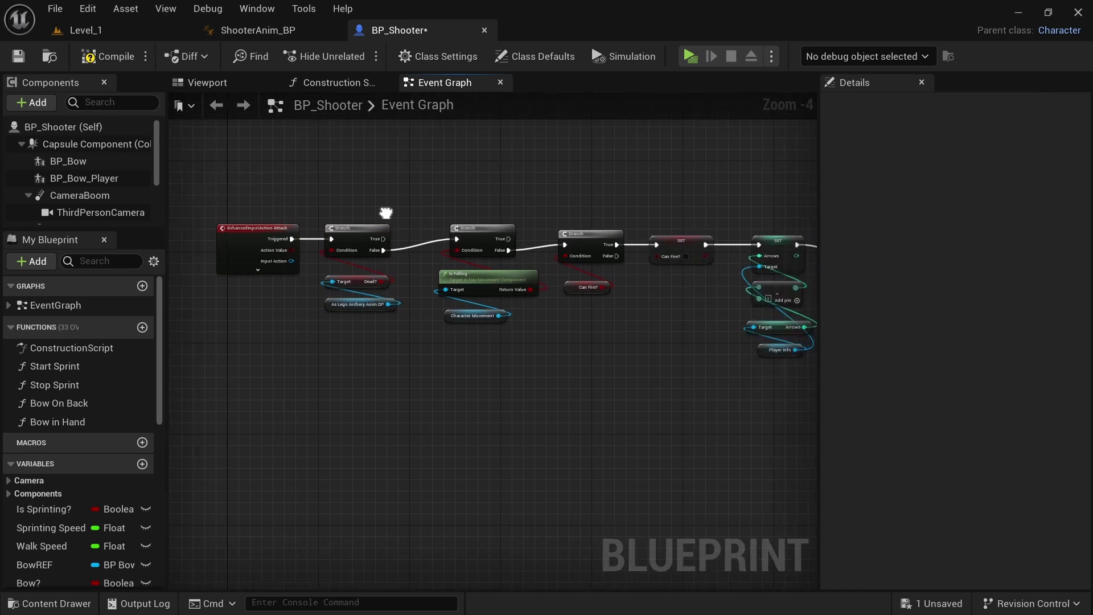
scroll(473, 212, "up", 2)
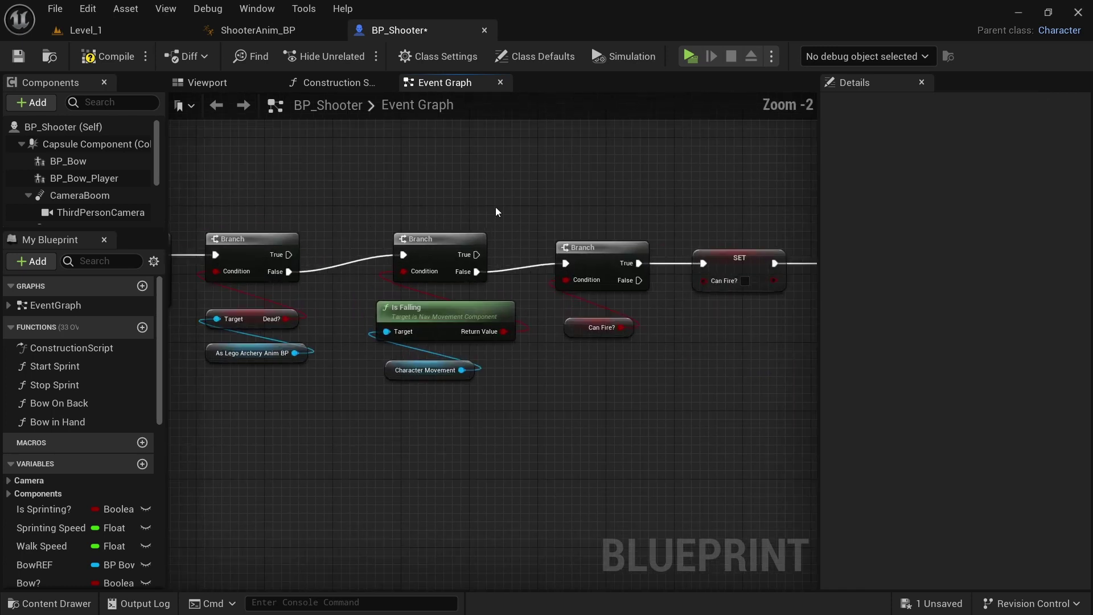
right_click_drag(540, 249, 368, 239)
scroll(368, 239, "up", 1)
left_click(410, 332)
left_click(531, 326)
right_click_drag(579, 318, 385, 319)
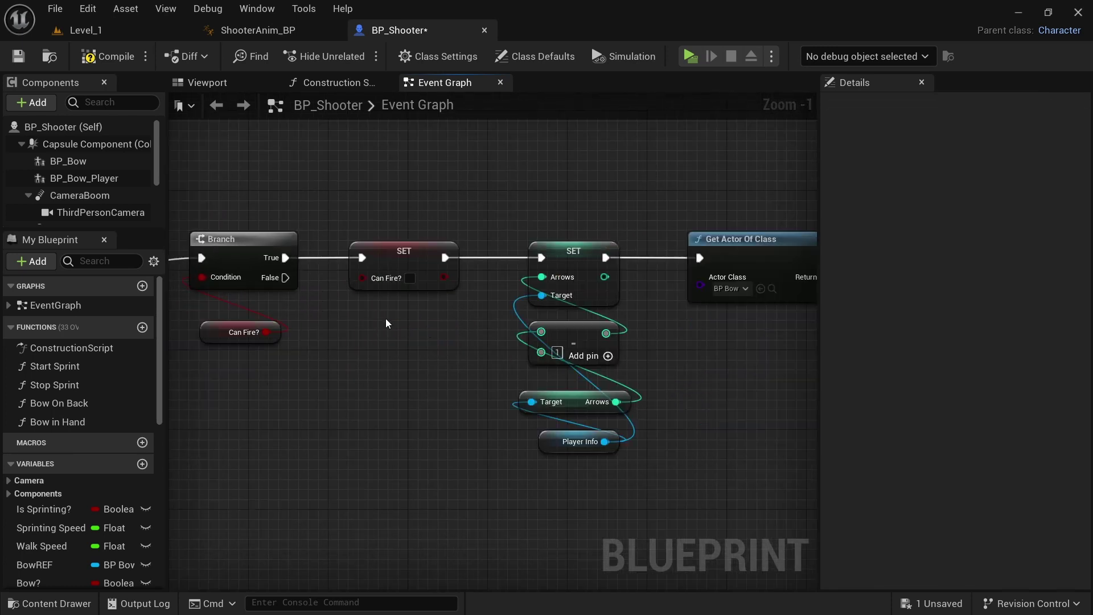
right_click_drag(364, 426, 454, 435)
left_click_drag(357, 296, 348, 279)
left_click(387, 218)
right_click_drag(477, 219, 418, 205)
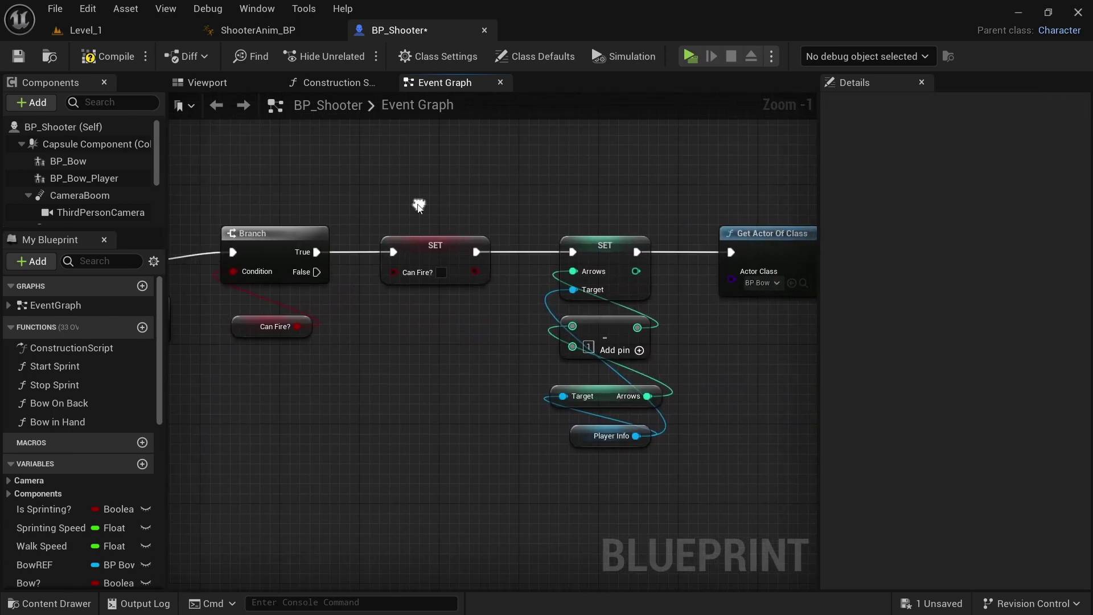
left_click_drag(378, 178, 476, 415)
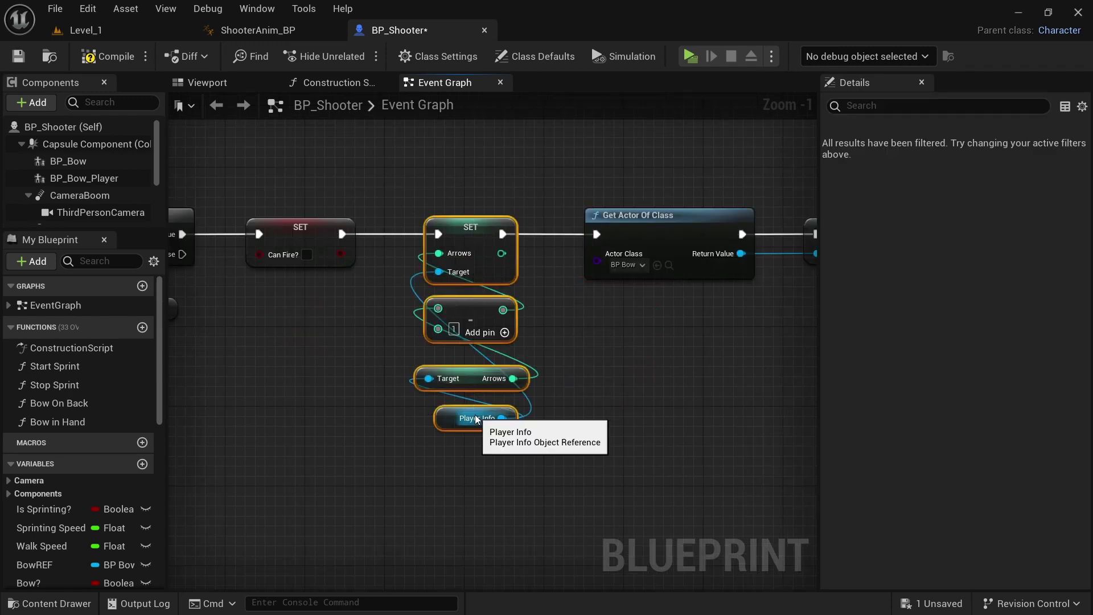
key("Delete")
- Delete the Get Actor Of Class node for BP Bow from the Attack event chain
right_click_drag(341, 235, 231, 289)
left_click_drag(337, 277, 661, 367)
key("Delete")
- Replace BP_Shooter's BP_Bow and BP_Bow_Player components with Gun_01 from the Characters/Shooter folder, placed under the Mesh
left_click(197, 82)
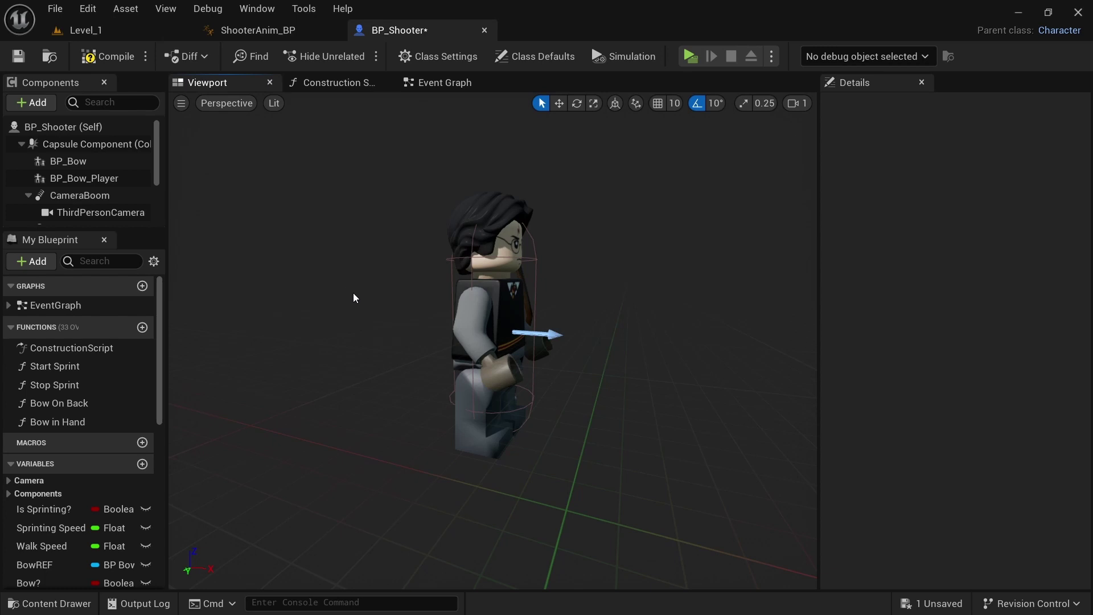
left_click(91, 184)
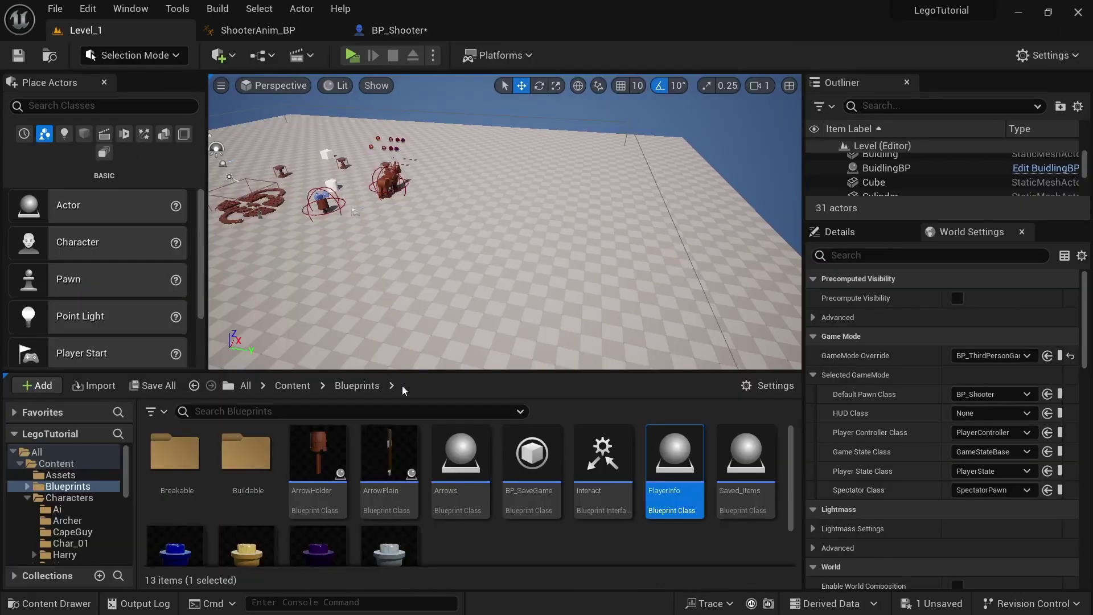
left_click(286, 386)
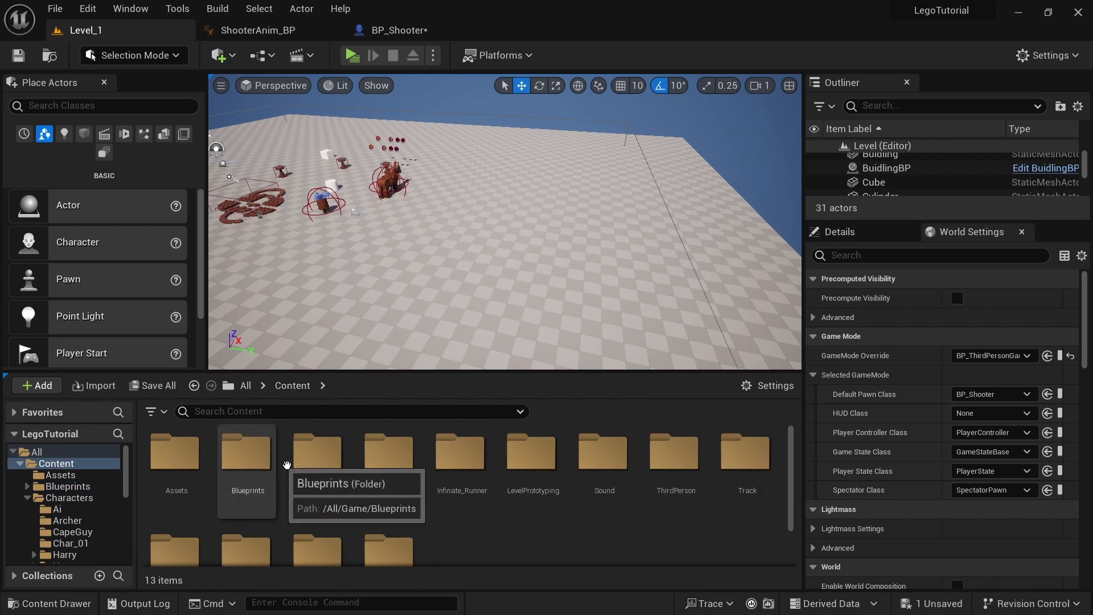
double_click(310, 454)
double_click(307, 458)
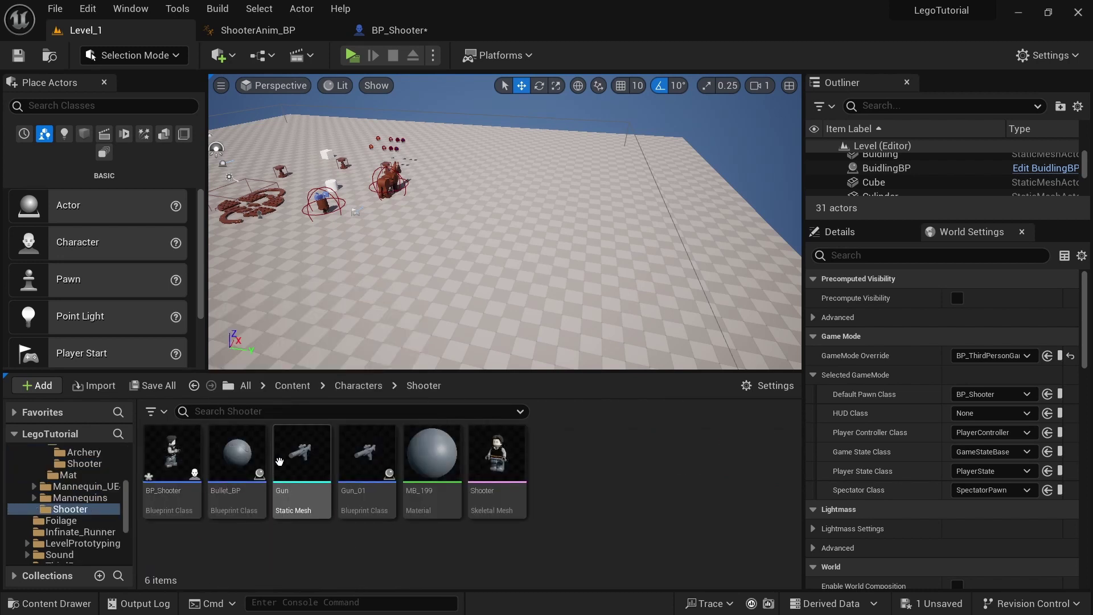
left_click_drag(353, 464, 84, 163)
- Open the Shooter skeletal mesh, and set the Gun_01 component's parent socket in BP_Shooter to hand_R
left_click(497, 456)
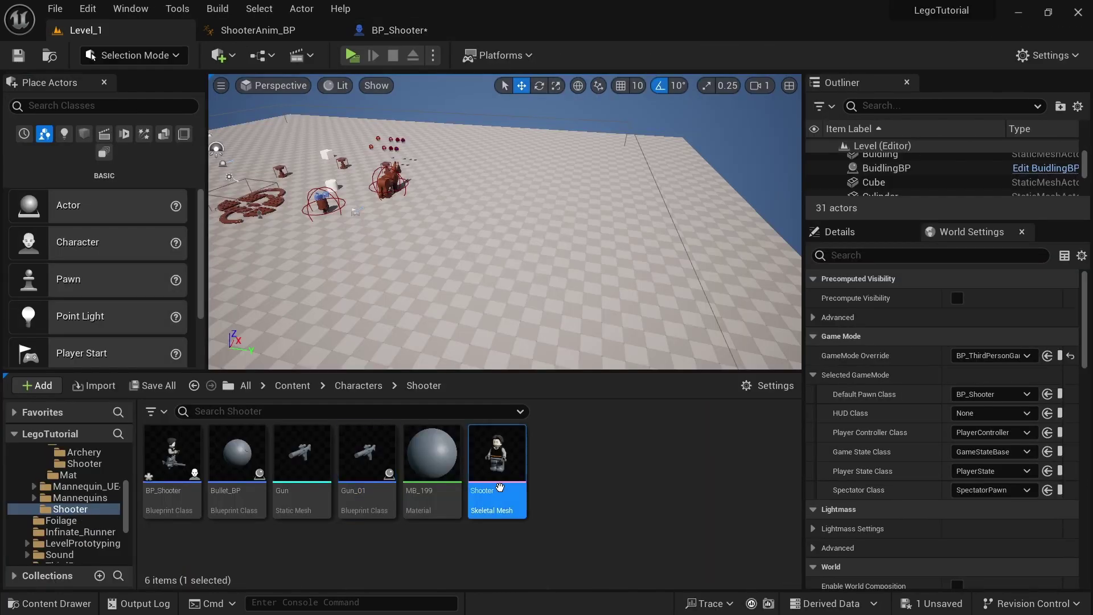
double_click(497, 455)
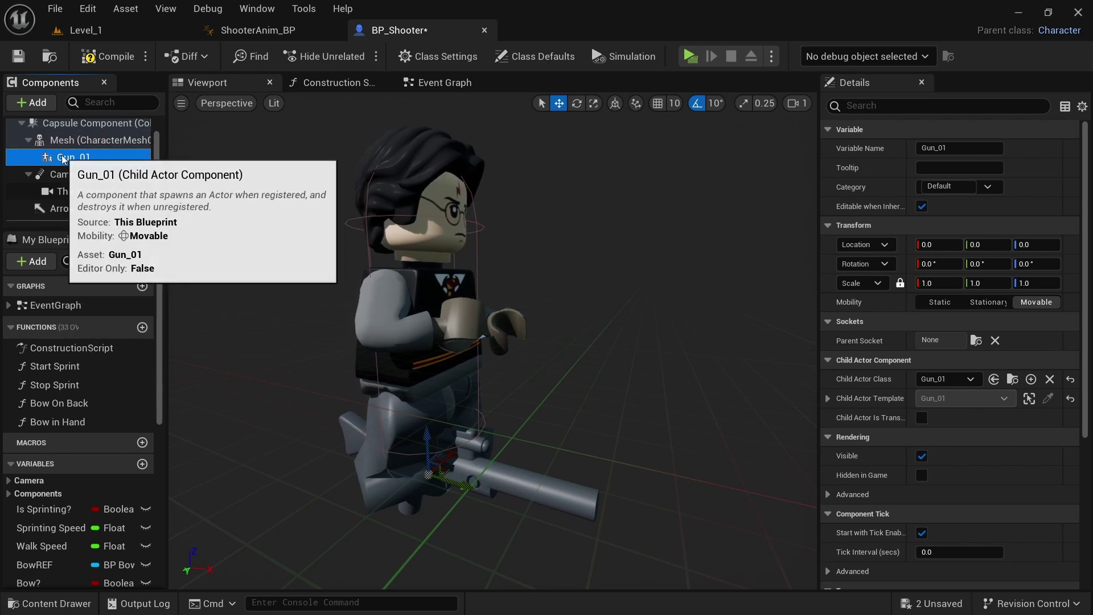
left_click(976, 340)
type("r")
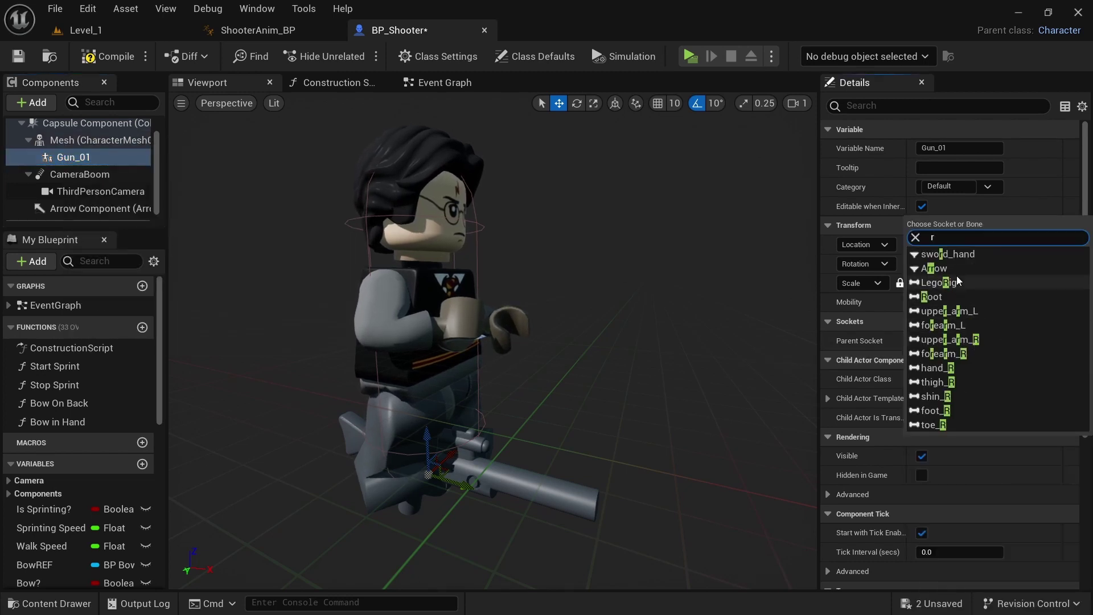
left_click(938, 367)
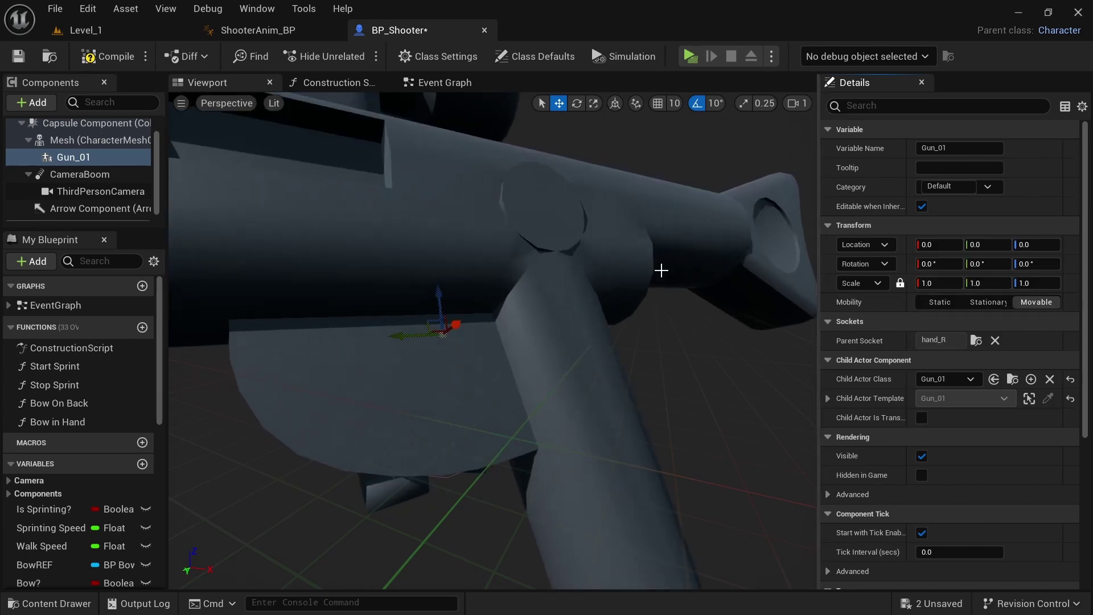
- Enable Pause Anims on BP_Shooter's Mesh component
scroll(485, 407, "up", 2)
left_click(486, 407)
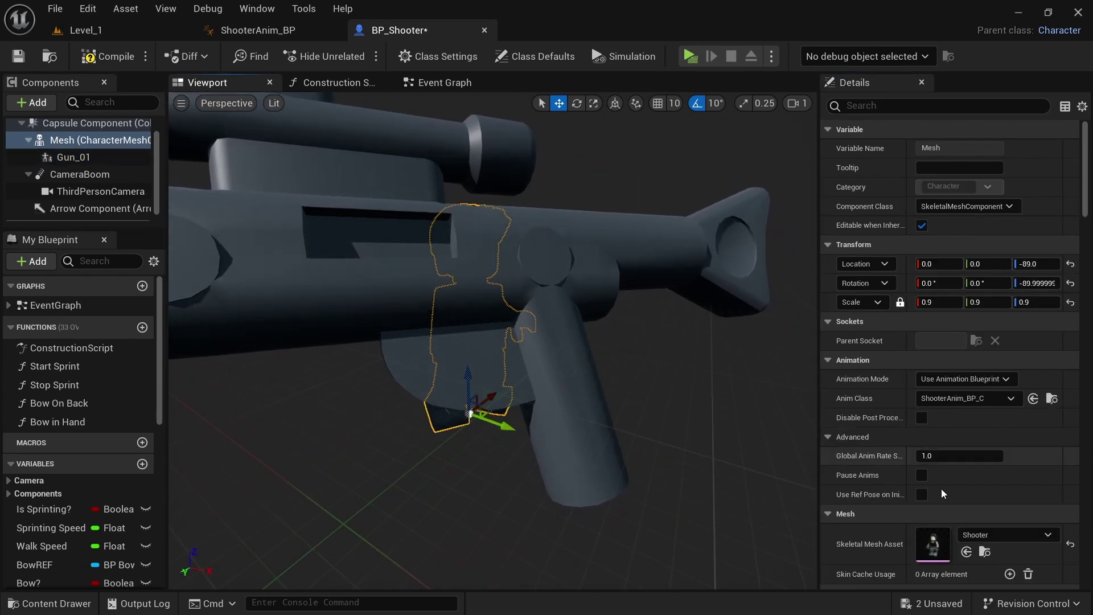
left_click(921, 477)
- Rotate and position the Gun_01 component so the character holds the rifle in its hands
left_click(588, 271)
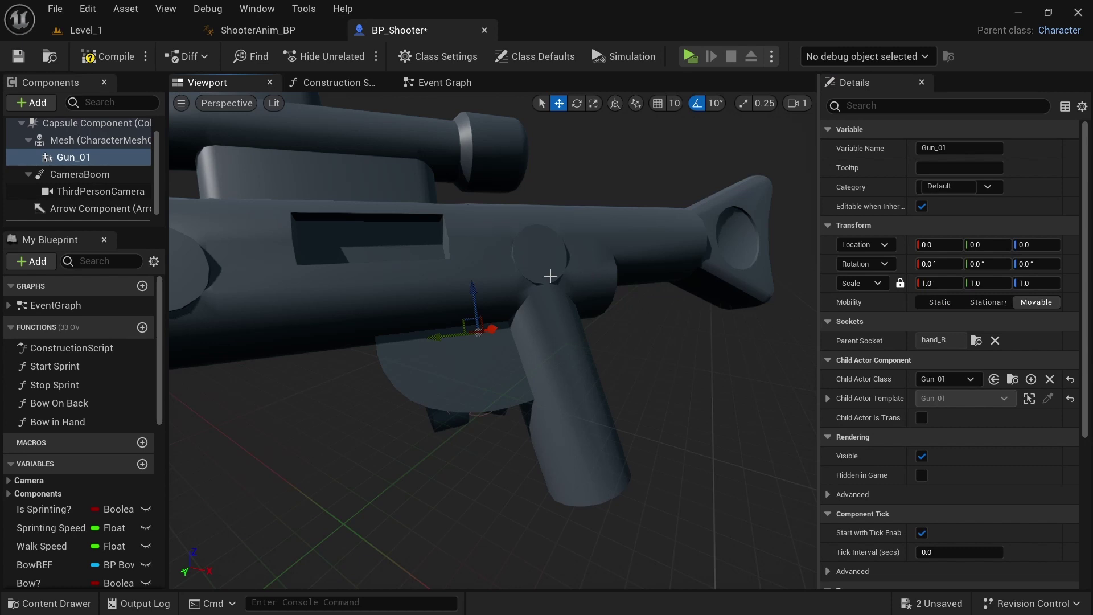
key("e")
left_click_drag(518, 336, 438, 340)
left_click_drag(585, 397, 519, 332)
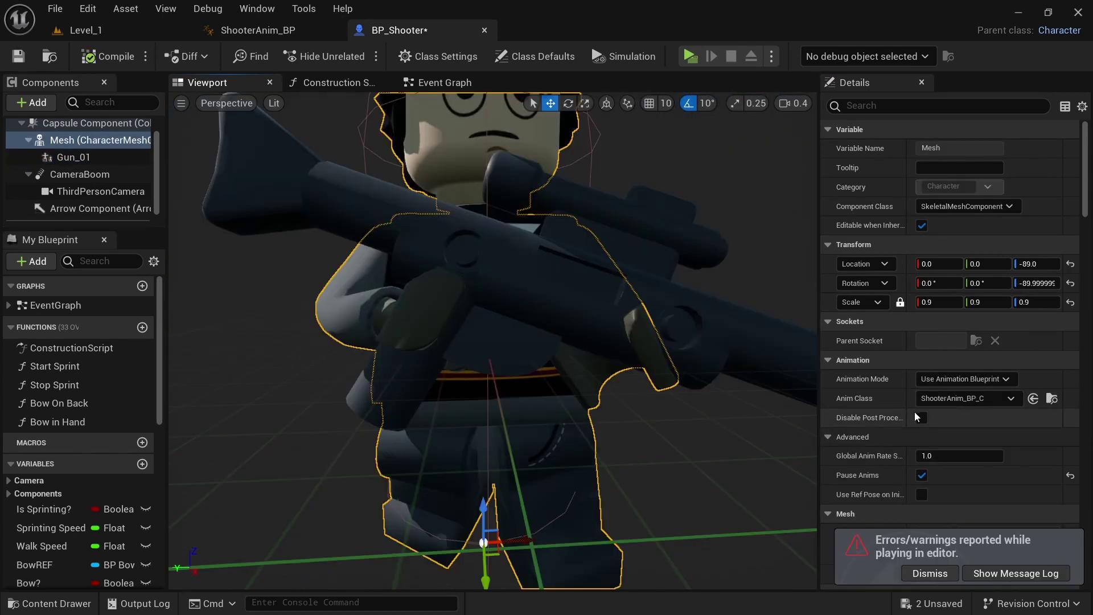
scroll(914, 412, "down", 2)
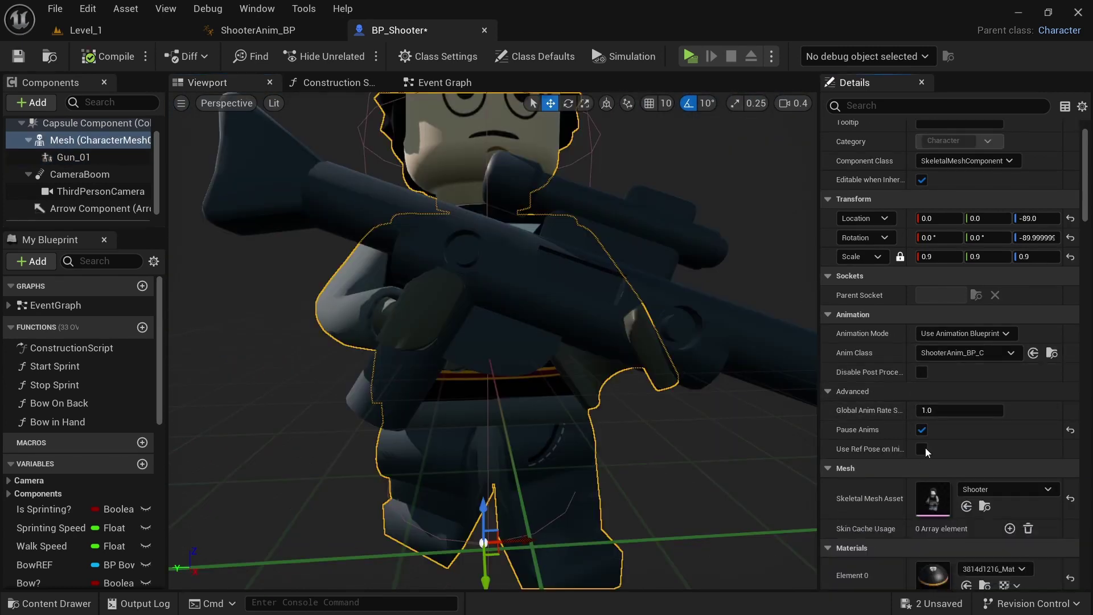
- Turn off Pause Anims on the Mesh component and play-test the shooter running with the gun in hand
left_click(922, 430)
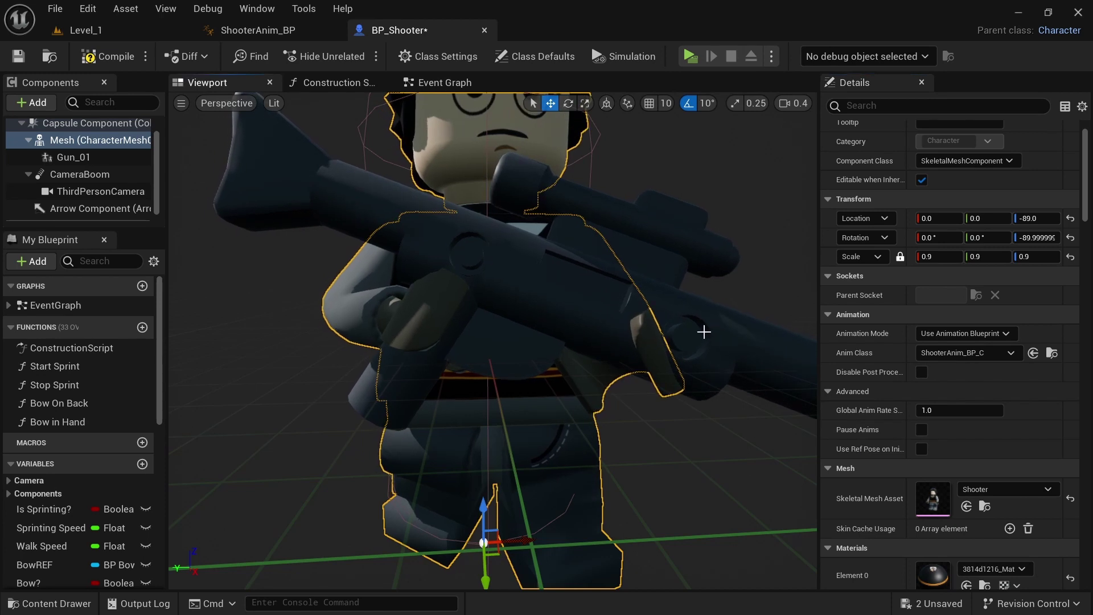
left_click(702, 329)
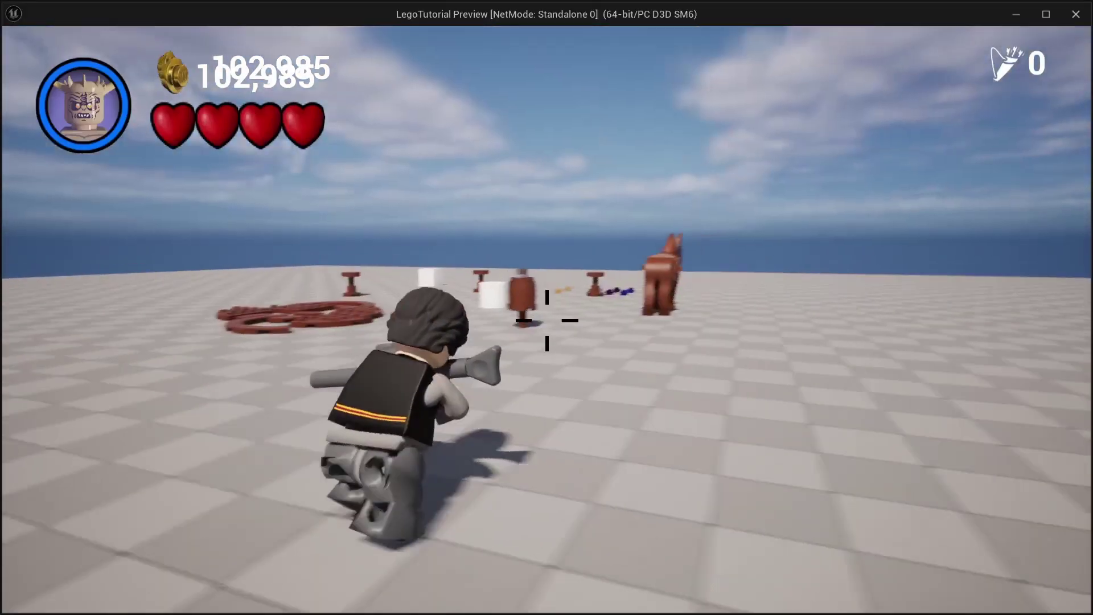
key("w")
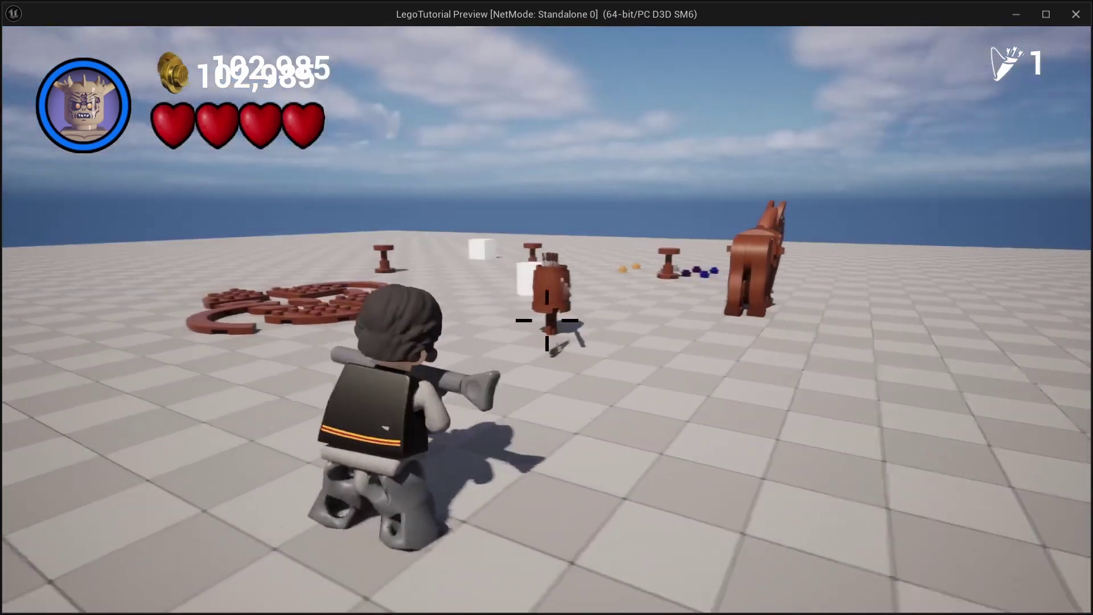
key("Escape")
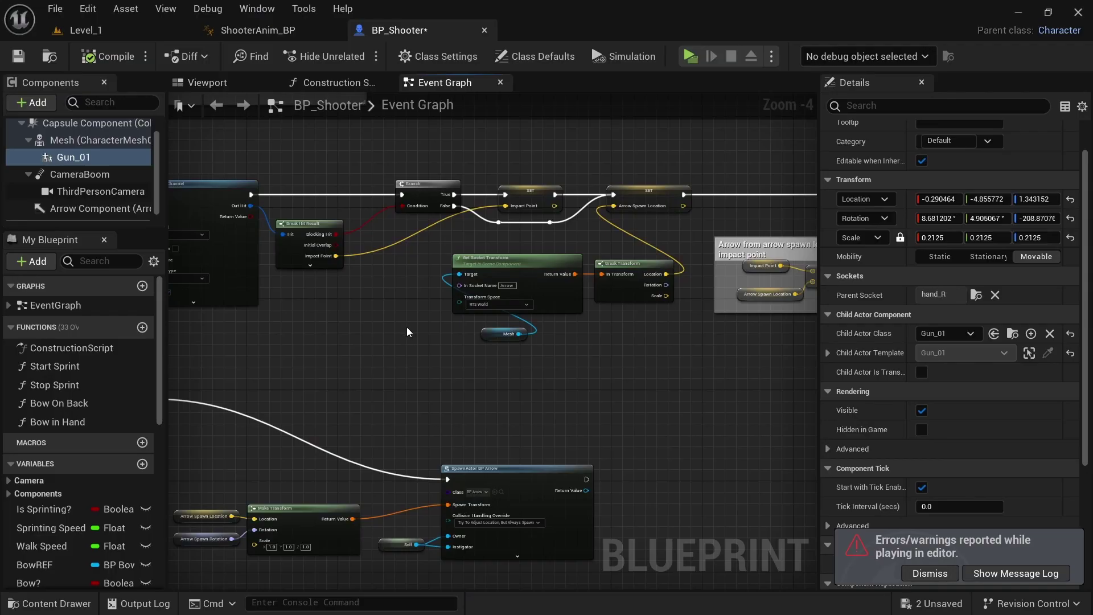
- Add a Sphere component under Gun_01 in BP_Shooter, and enable Pause Anims on the Mesh component
right_click_drag(407, 332, 274, 345)
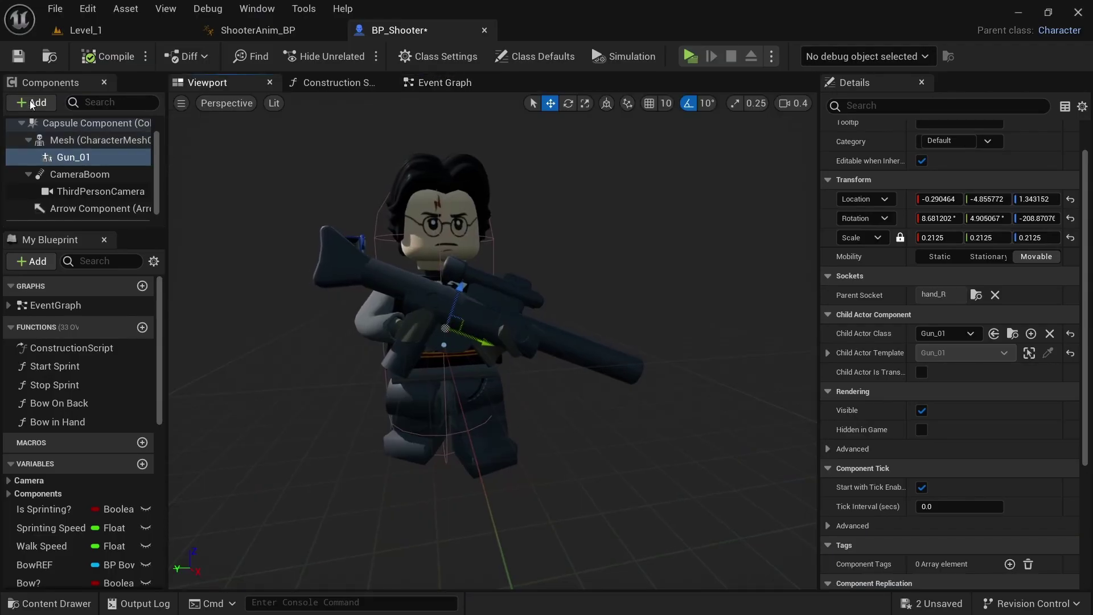
left_click(30, 105)
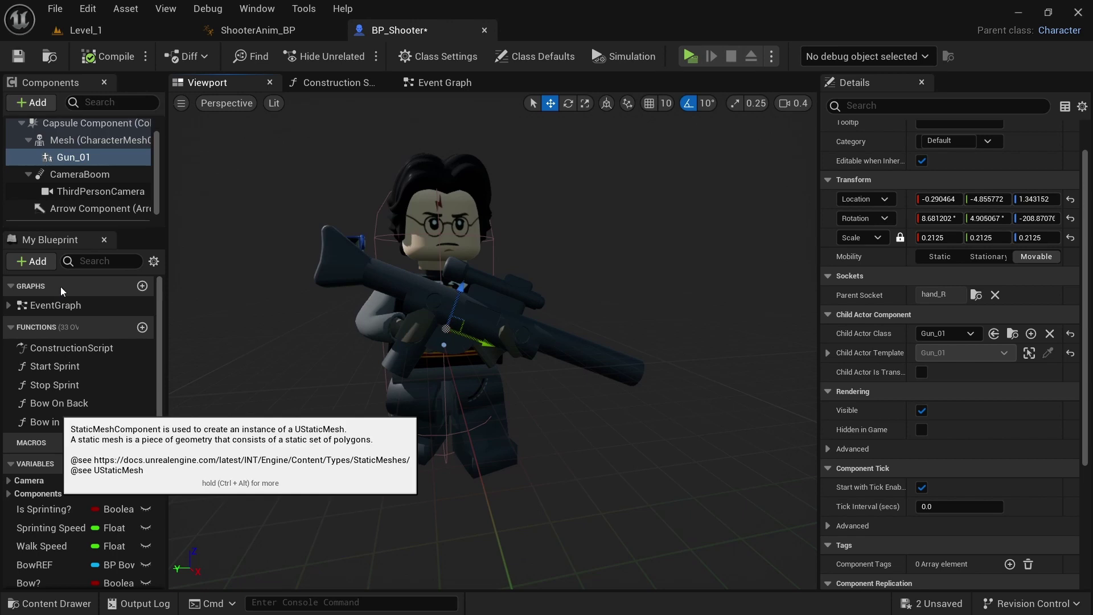
left_click(91, 161)
key("Return")
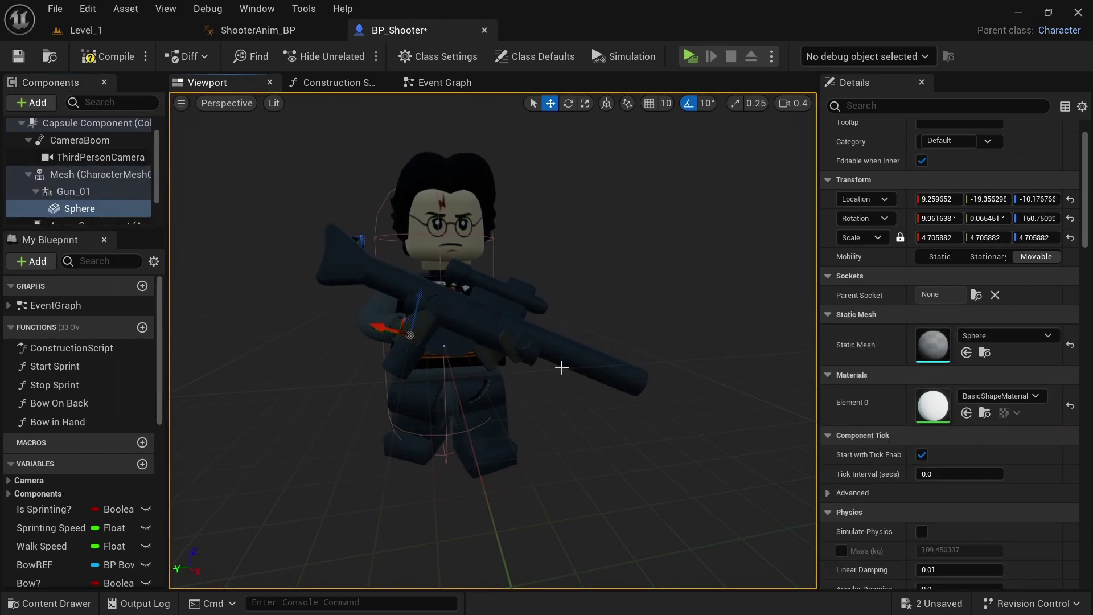
left_click(468, 402)
left_click(920, 431)
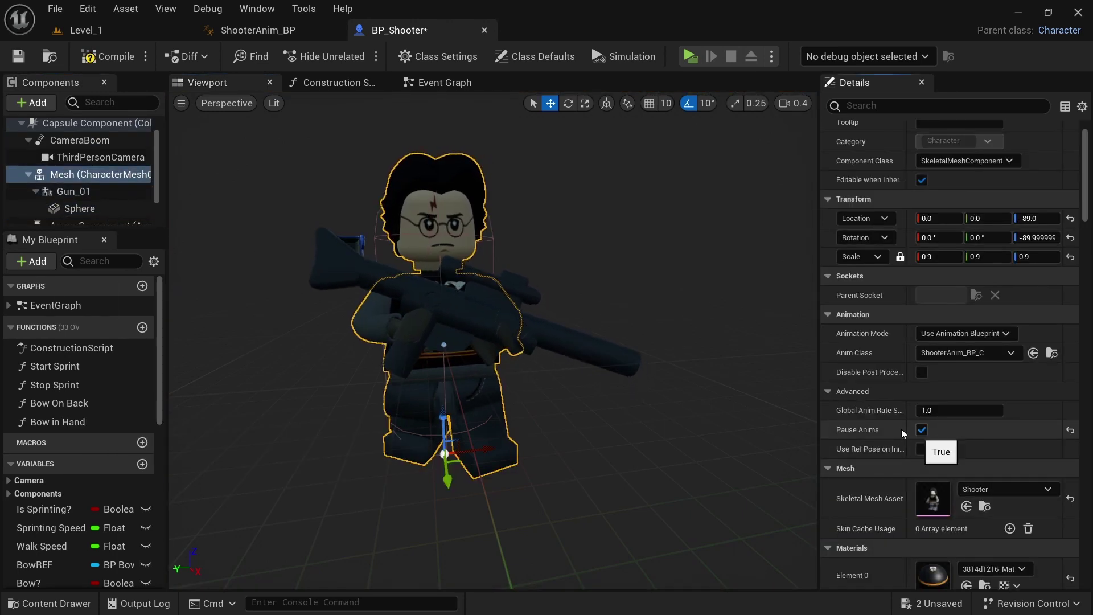
- Place the Sphere at the gun's muzzle, about (1.2, 110.7, 13.1), with a uniform scale of 0.155, and turn off Pause Anims on the Mesh
left_click(103, 208)
left_click_drag(379, 323, 513, 407)
key("r")
left_click_drag(512, 407, 439, 387, "alt")
right_click_drag(569, 367, 692, 365)
key("w")
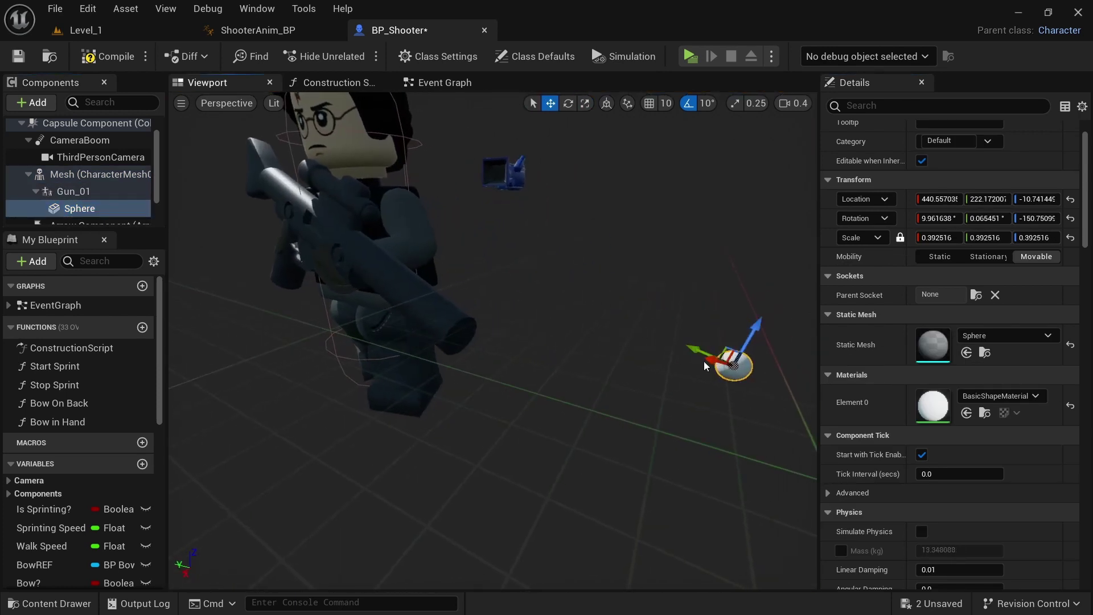
left_click_drag(324, 342, 318, 341)
right_click_drag(319, 341, 222, 327)
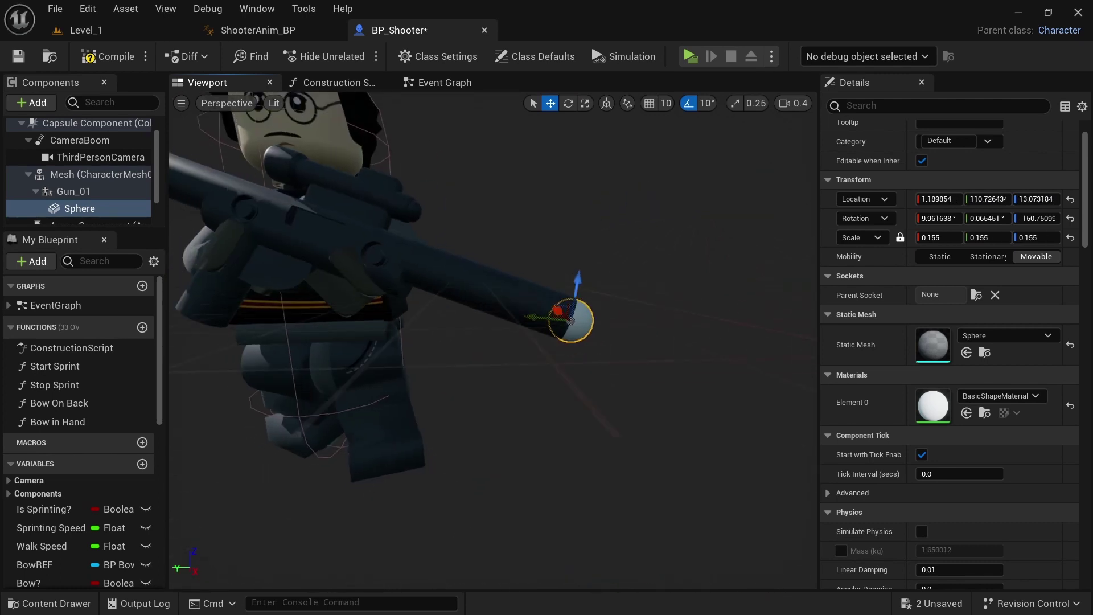
right_click_drag(553, 342, 575, 328)
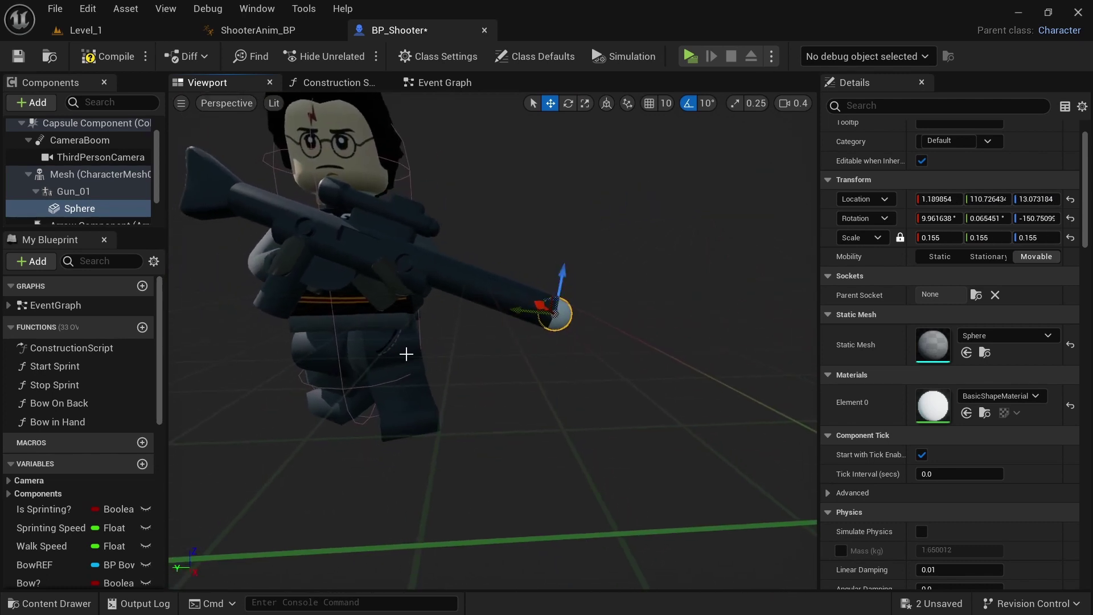
left_click(401, 349)
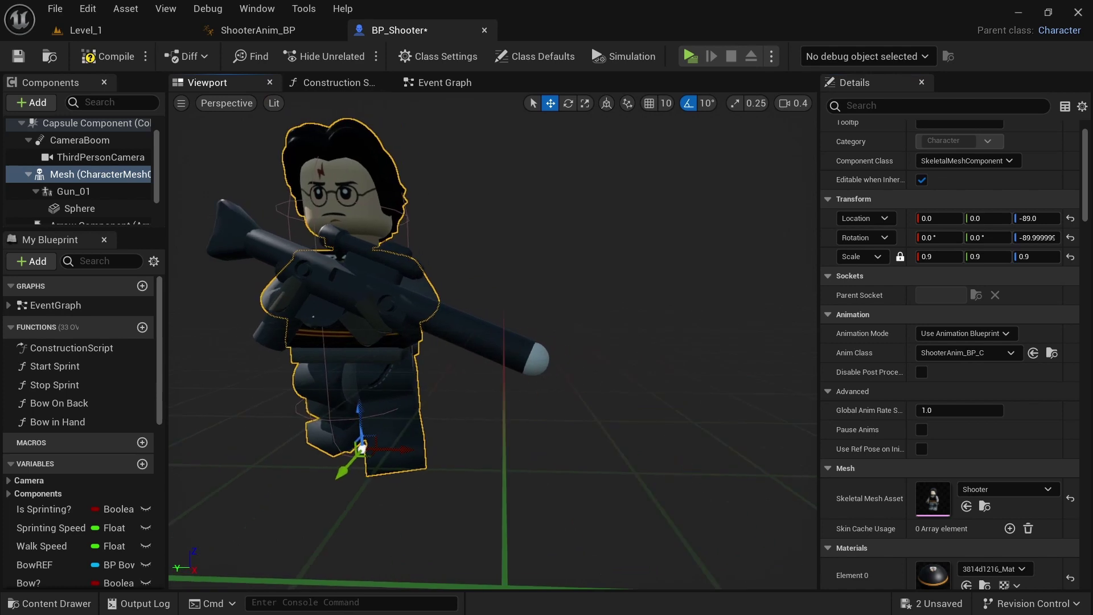